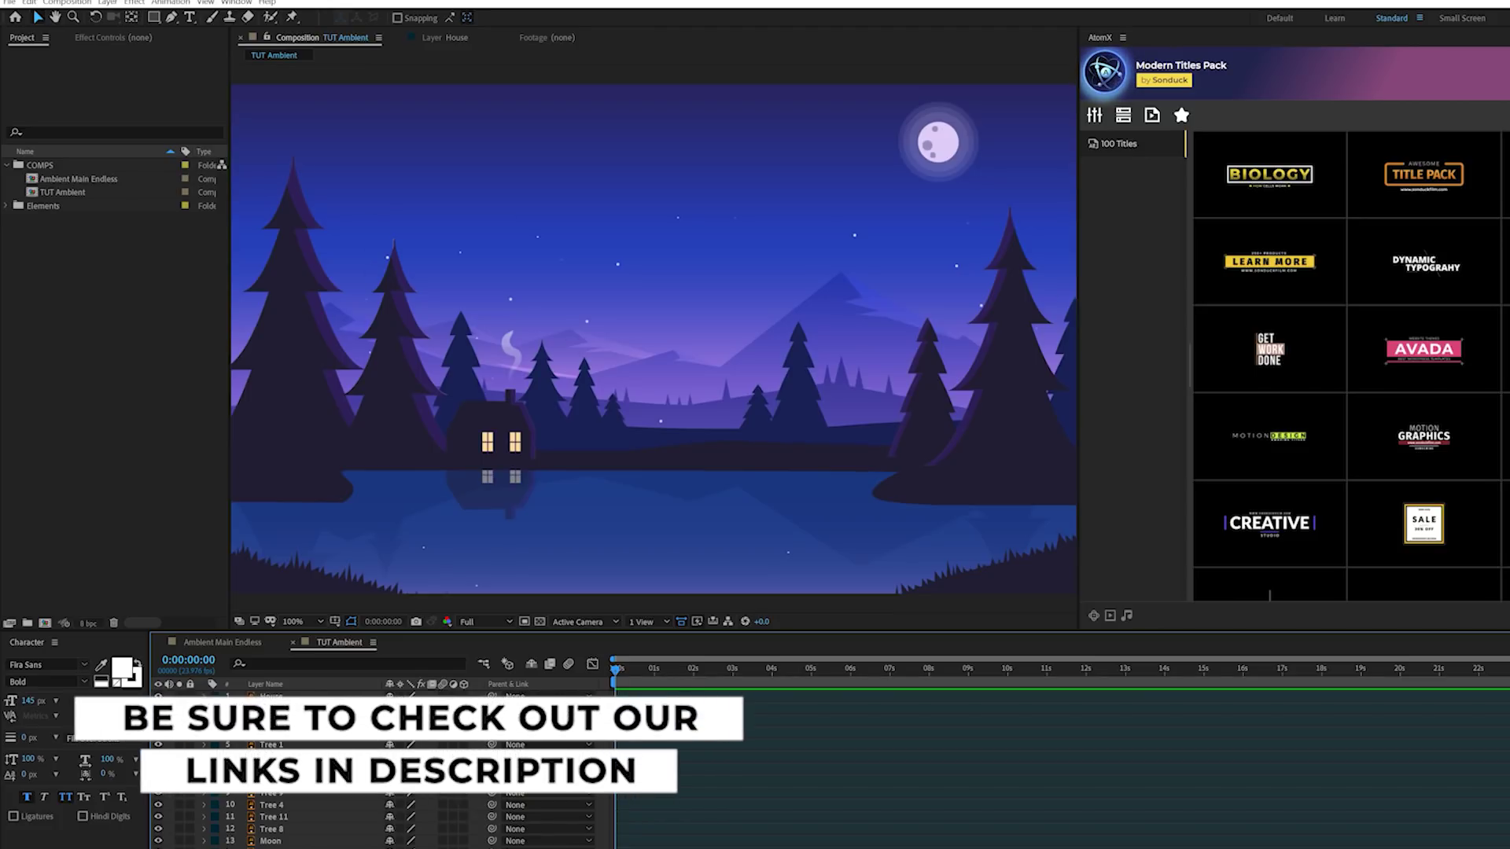
# - Try selecting the Tree 7, Tree 1 and Tree 8 layers, then deselect everything
pyautogui.click(437, 769)
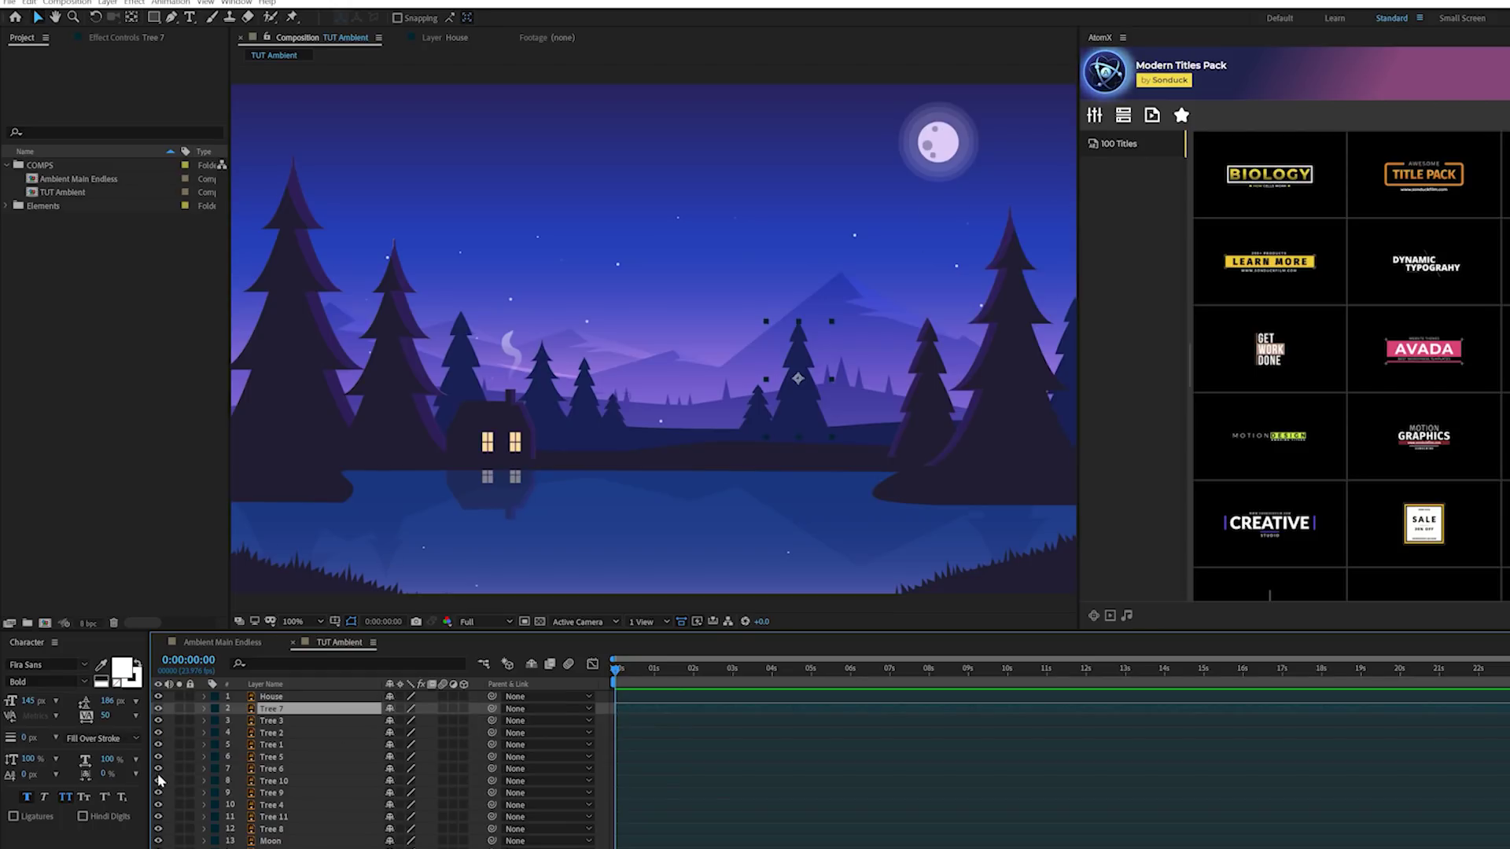
pyautogui.press('F2')
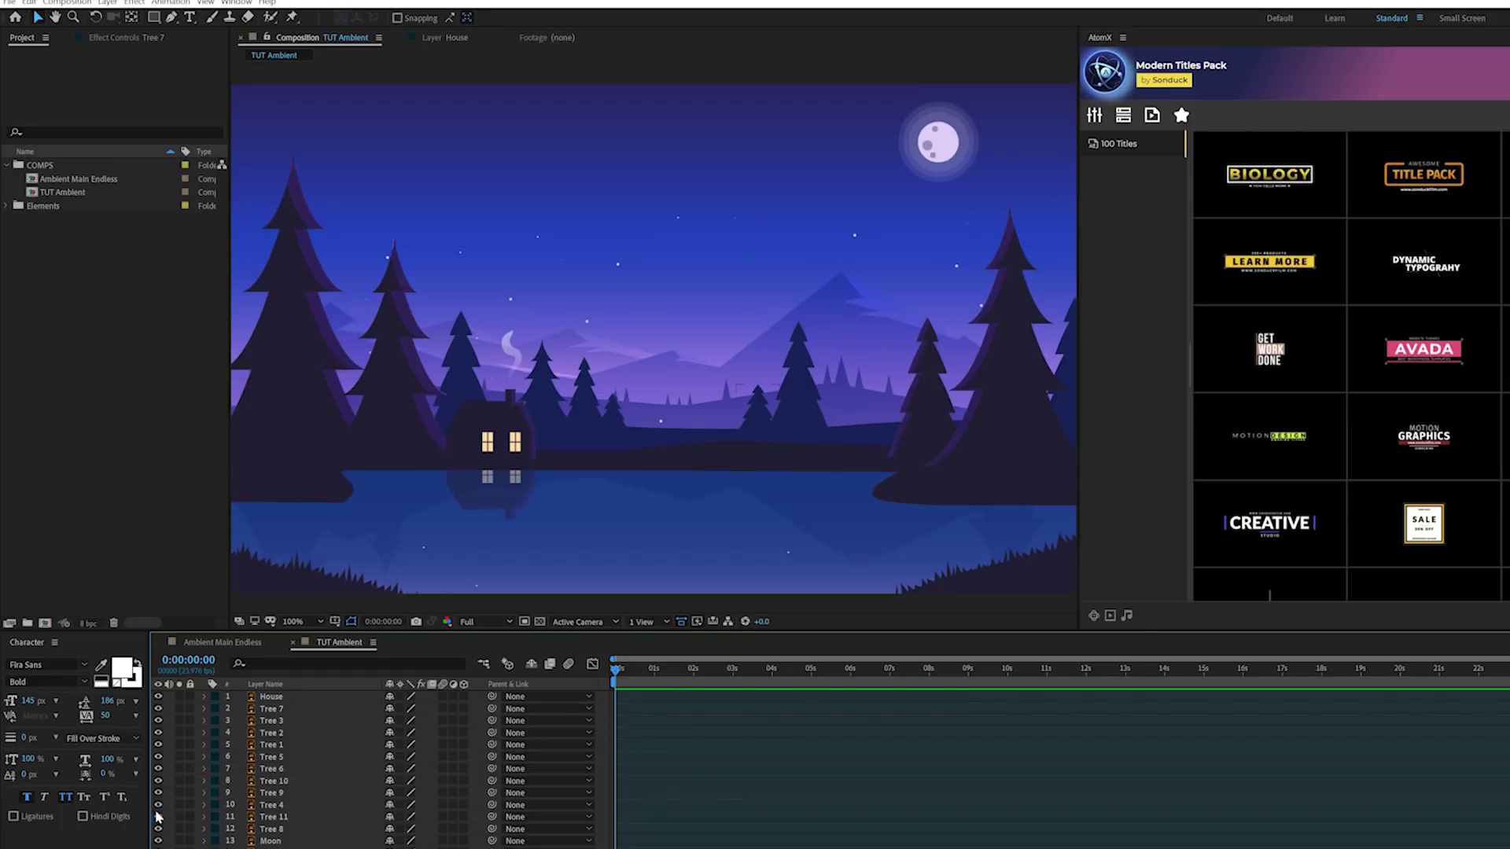
pyautogui.click(273, 745)
pyautogui.press('F2')
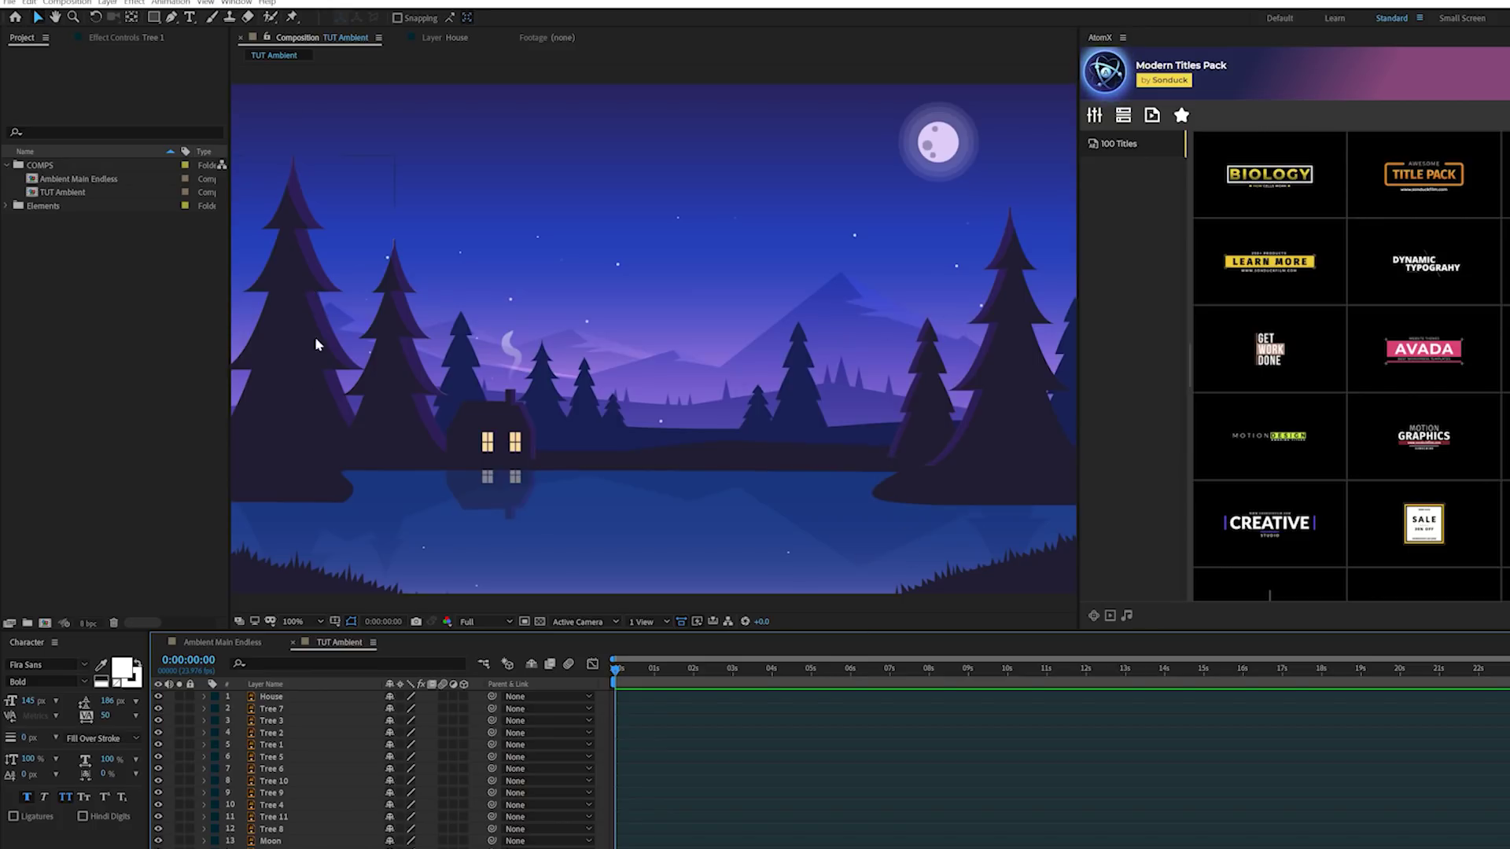
pyautogui.click(272, 829)
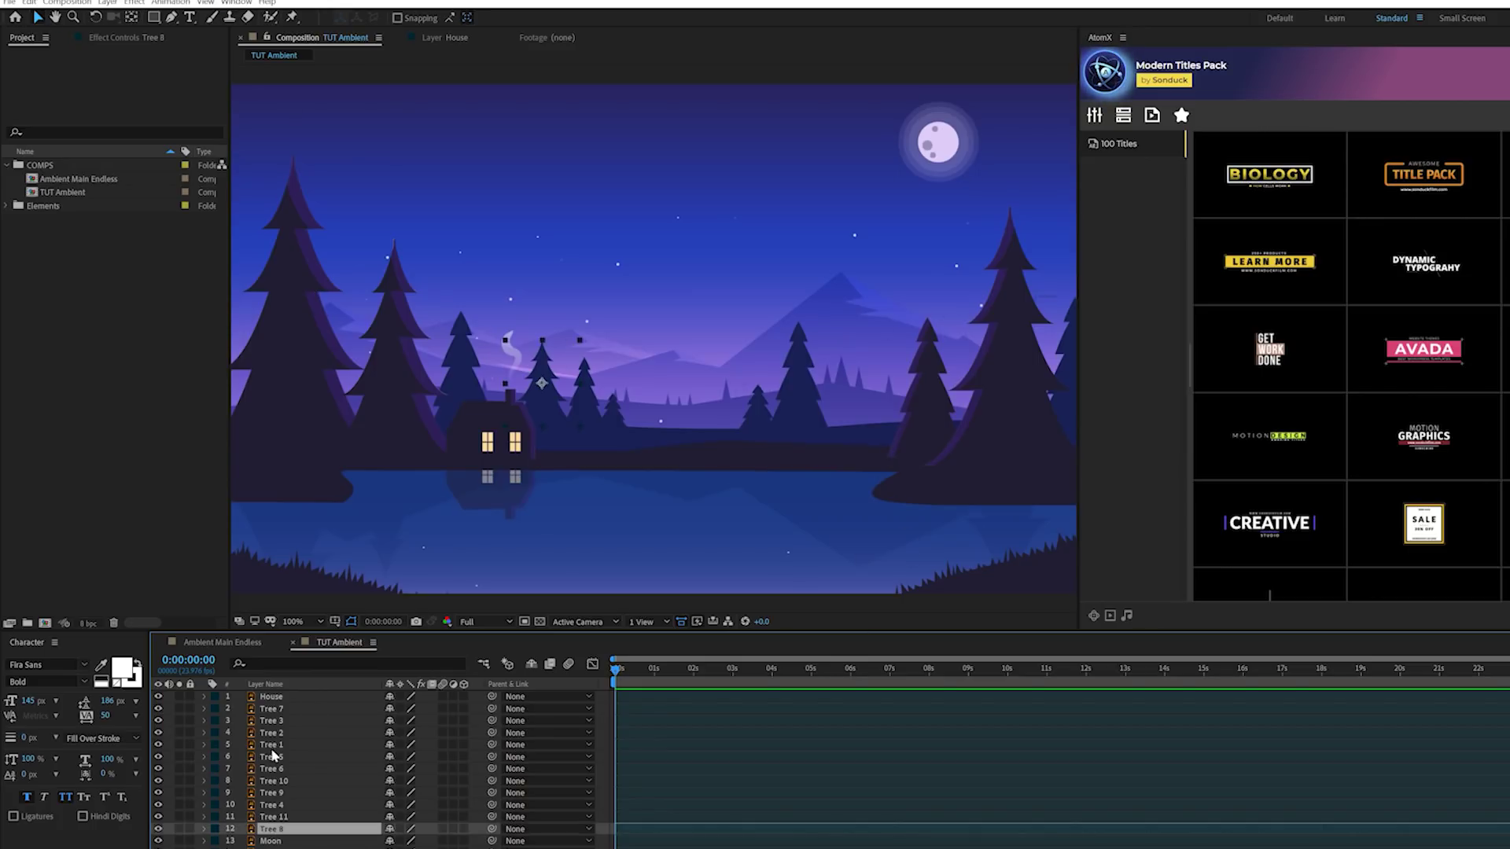
pyautogui.keyDown('shift'); pyautogui.click(274, 708); pyautogui.keyUp('shift')
pyautogui.click(158, 709)
pyautogui.click(158, 709)
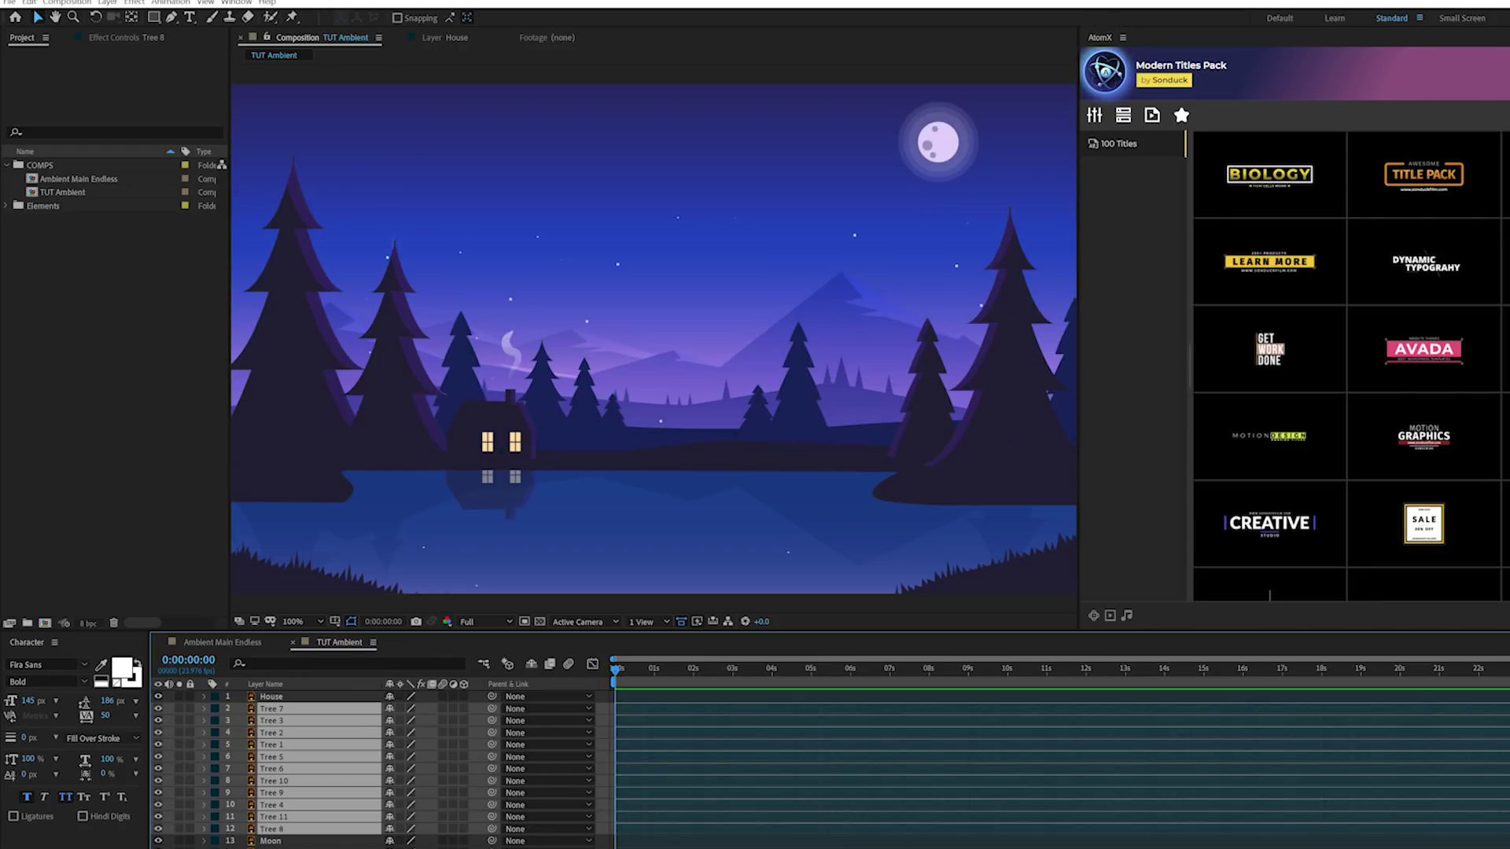
pyautogui.press('F2')
# - Select Tree 1, centre it in the viewer, and place a puppet pin at its top
pyautogui.click(297, 252)
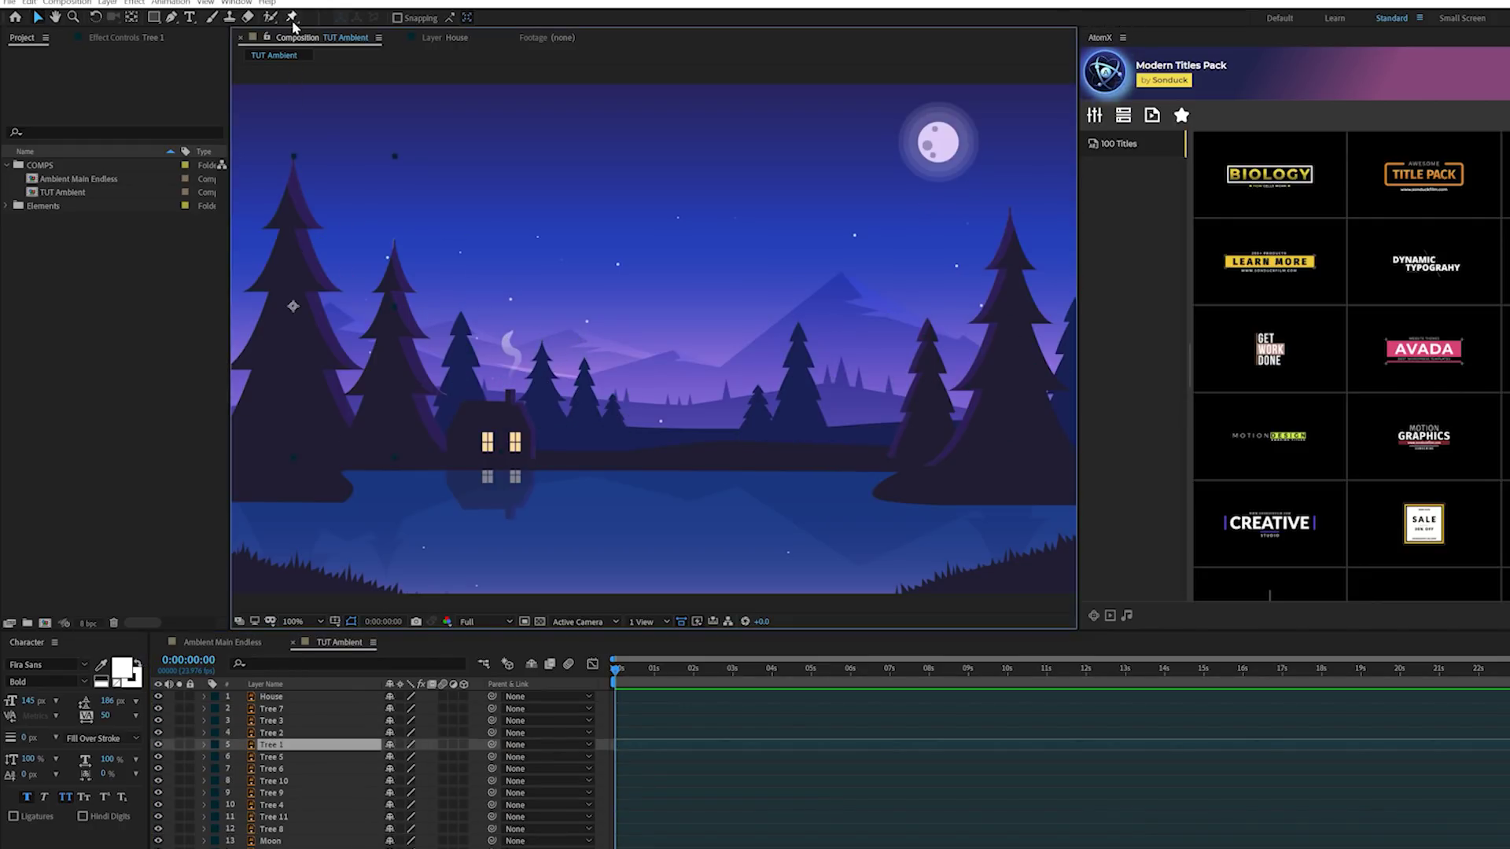
pyautogui.press('h')
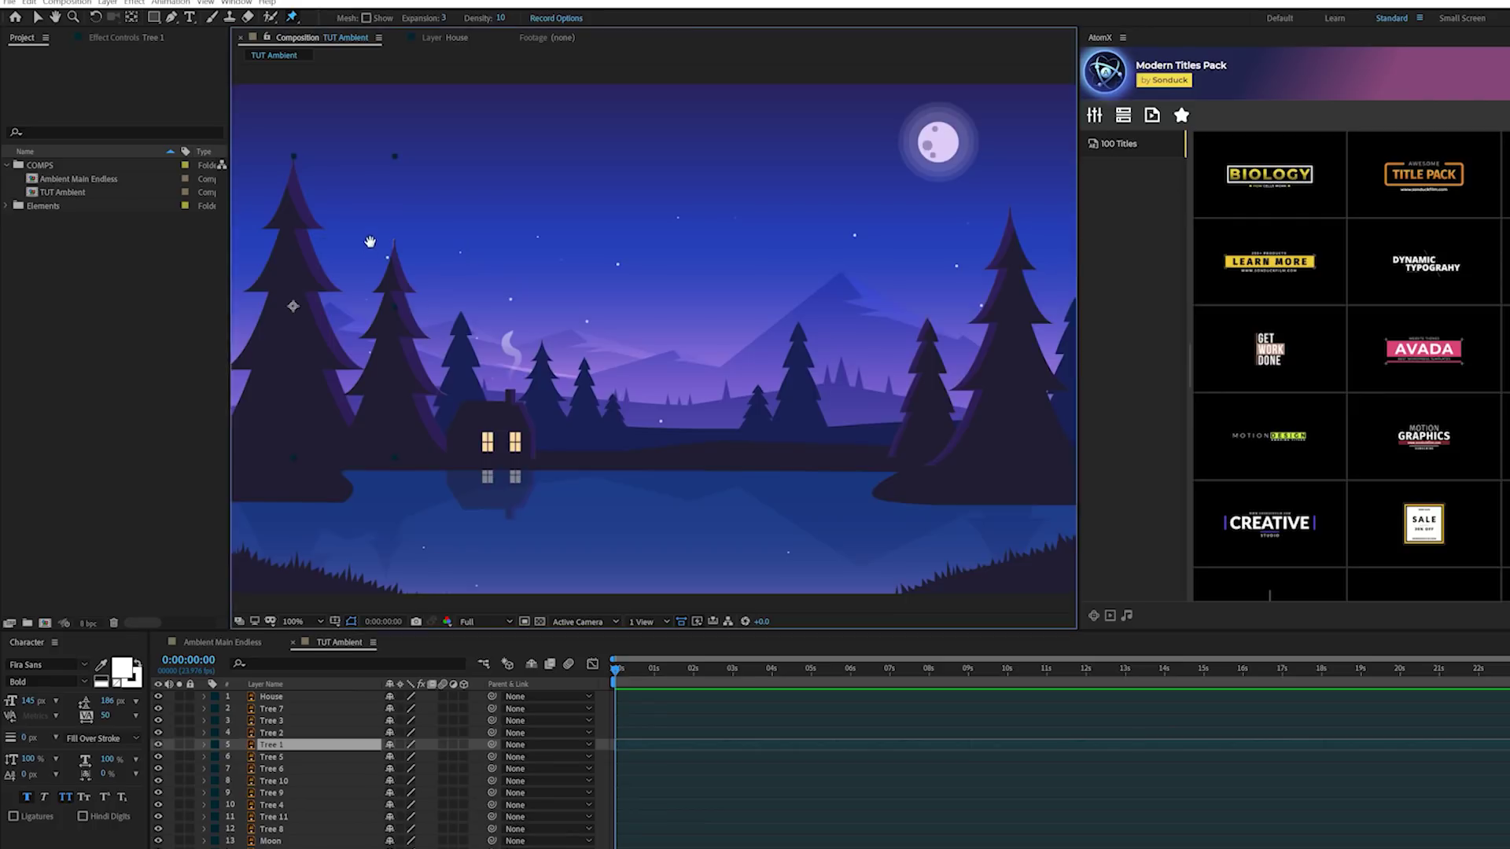
pyautogui.moveTo(369, 241); pyautogui.dragTo(588, 218)
pyautogui.hotkey('ctrl', 'p')
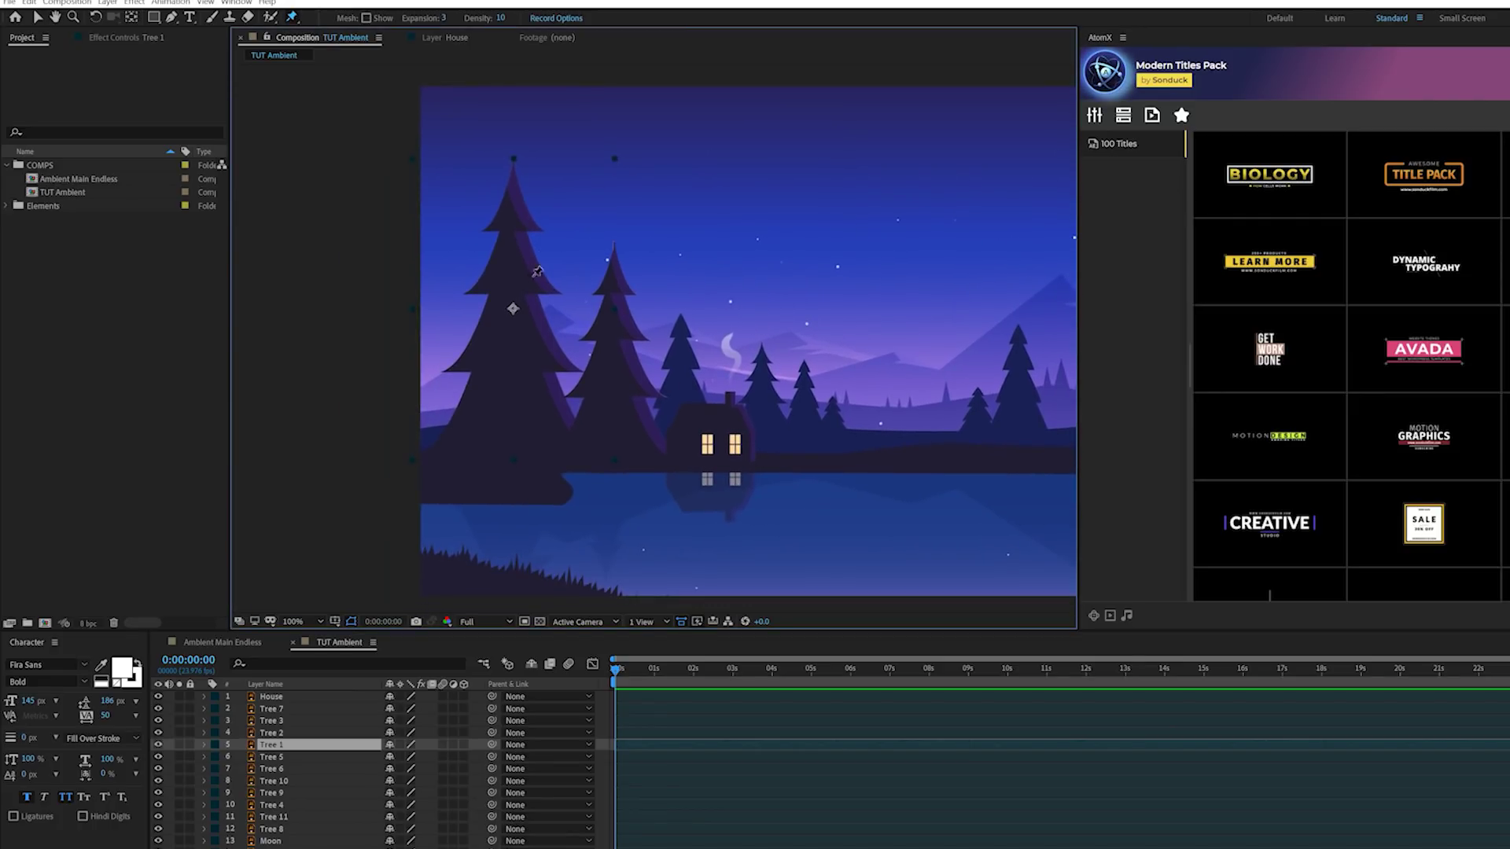
pyautogui.scroll(3, 519, 188)
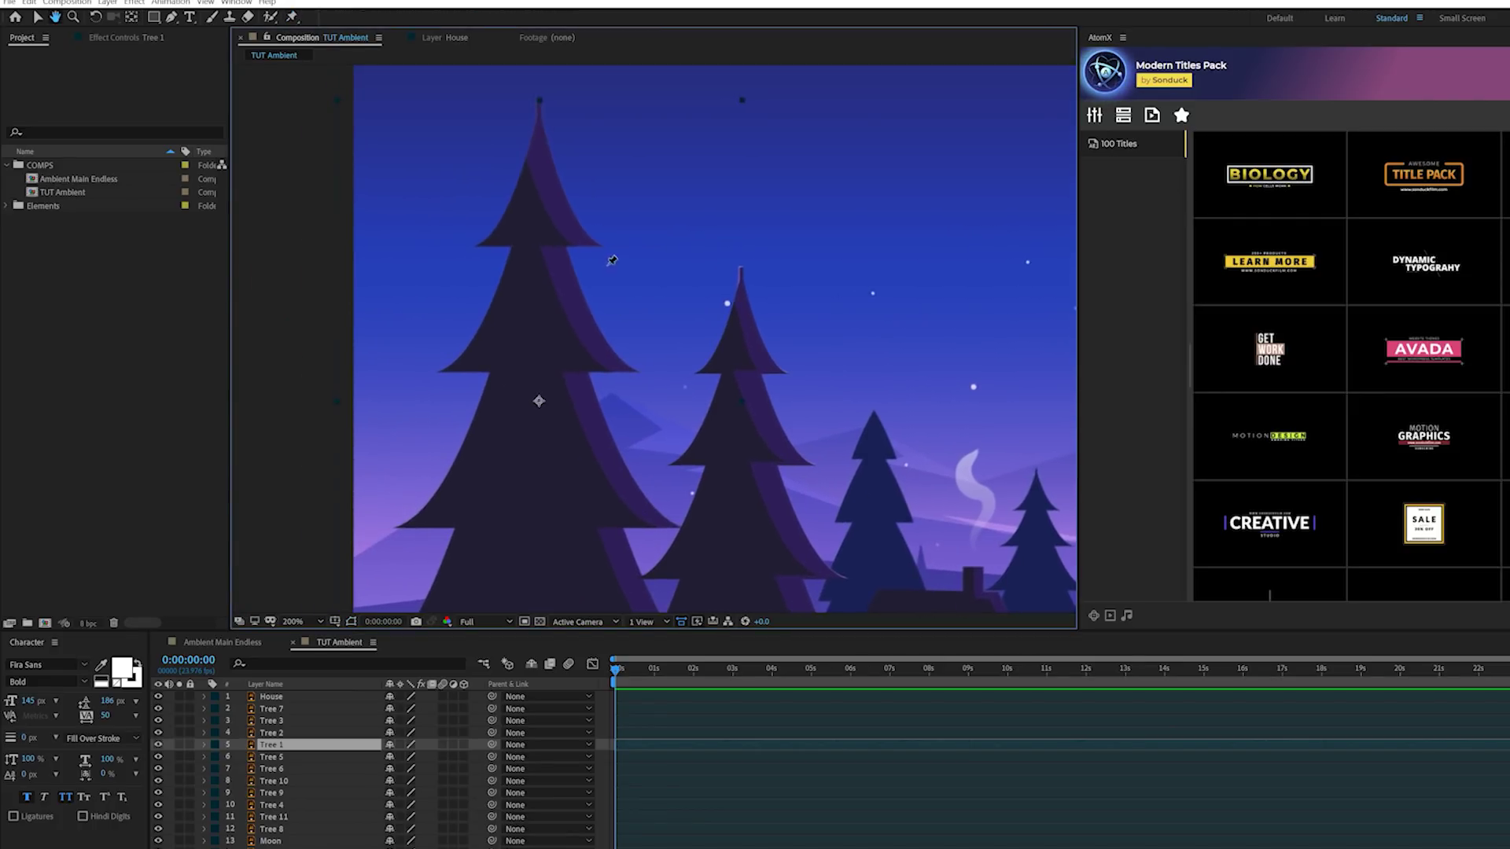
pyautogui.scroll(-3, 574, 260)
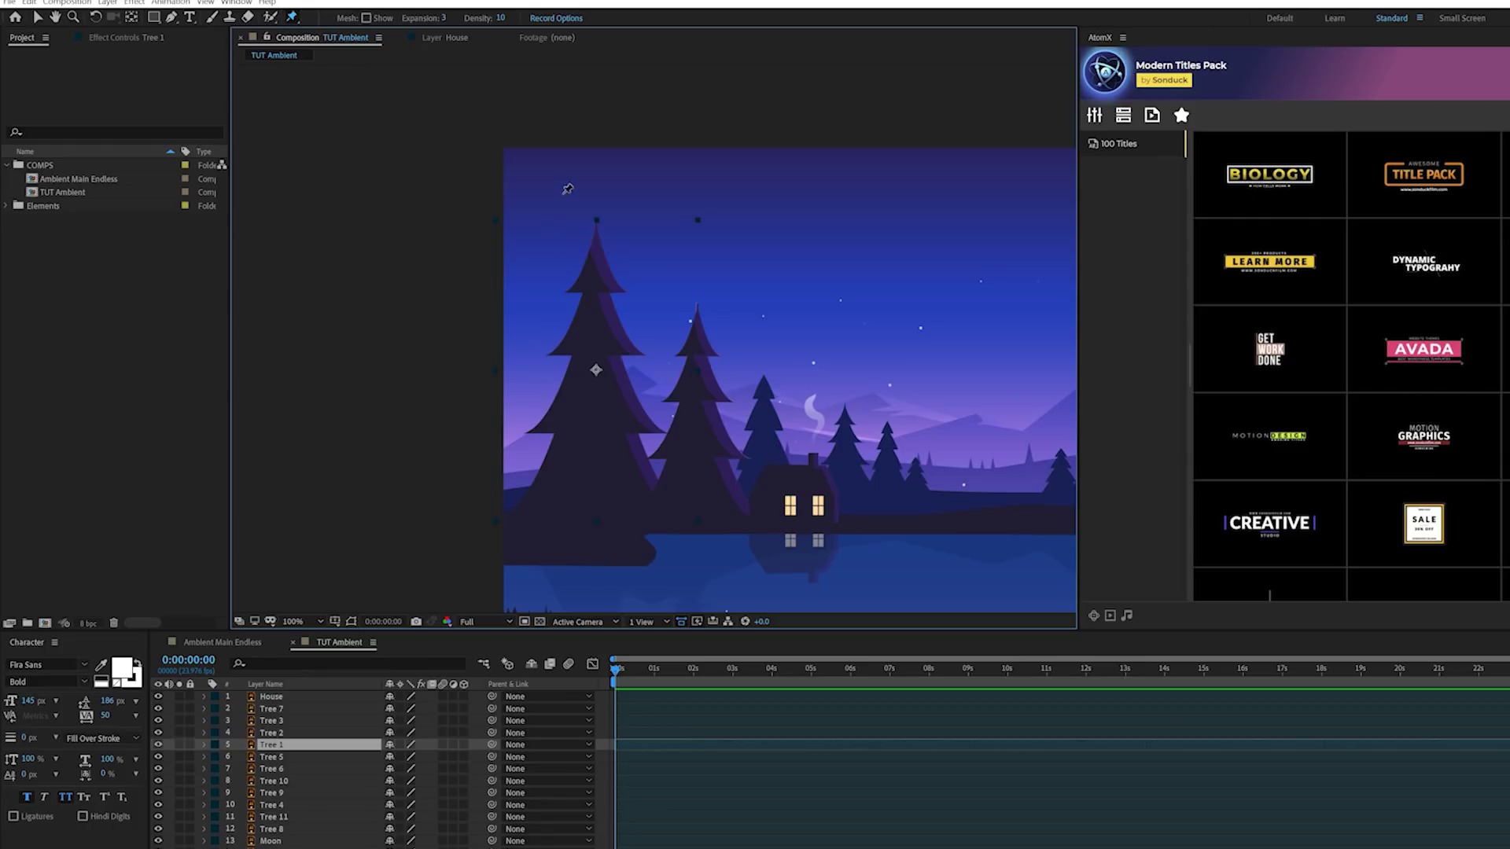
pyautogui.click(595, 231)
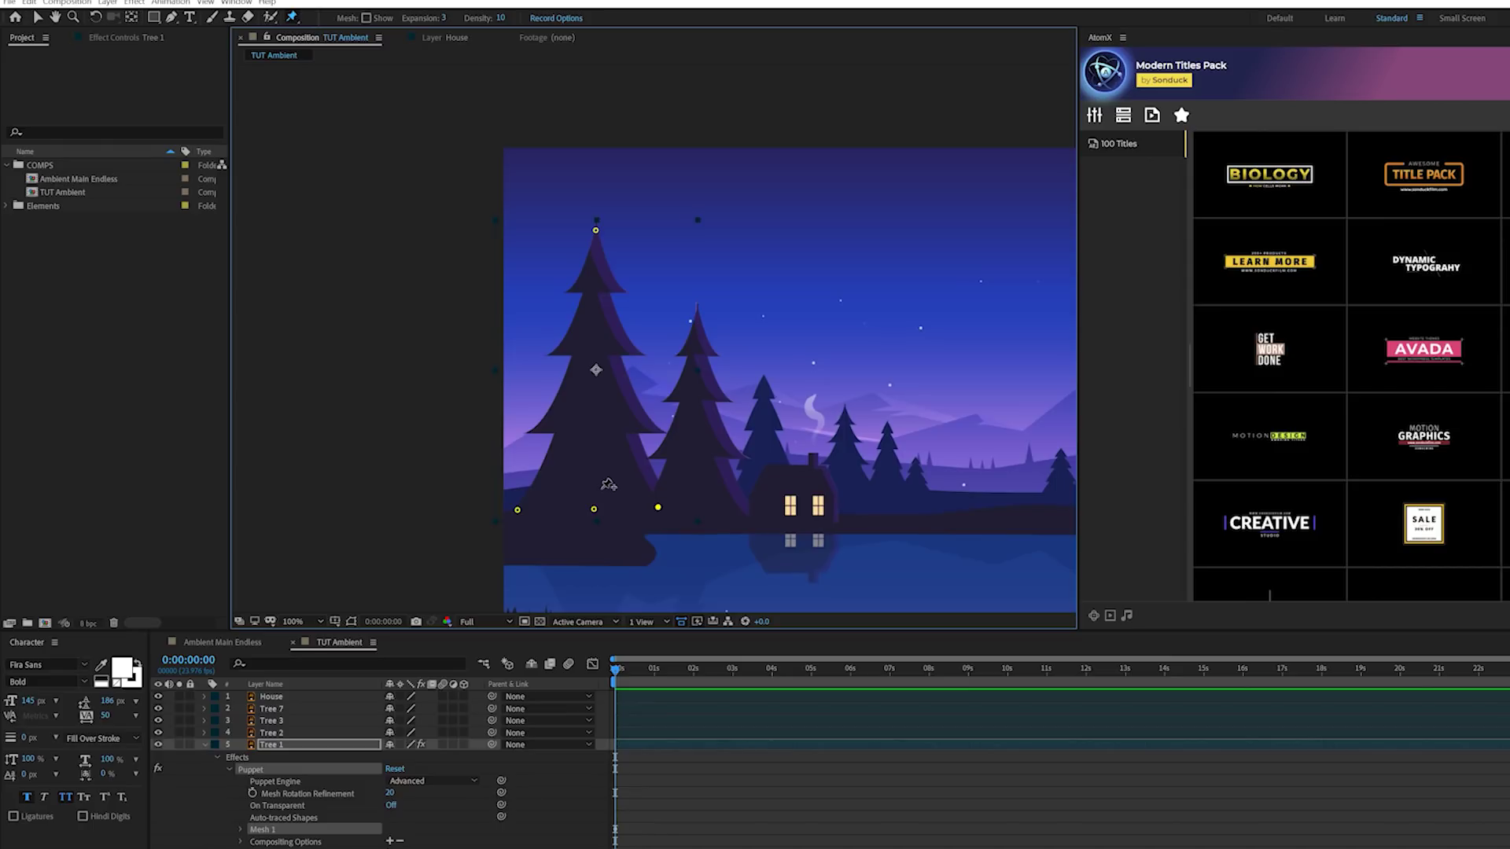
# - Keyframe Puppet Pin 1 so the treetop leans left at 0 s and right at 2 s
pyautogui.press('u')
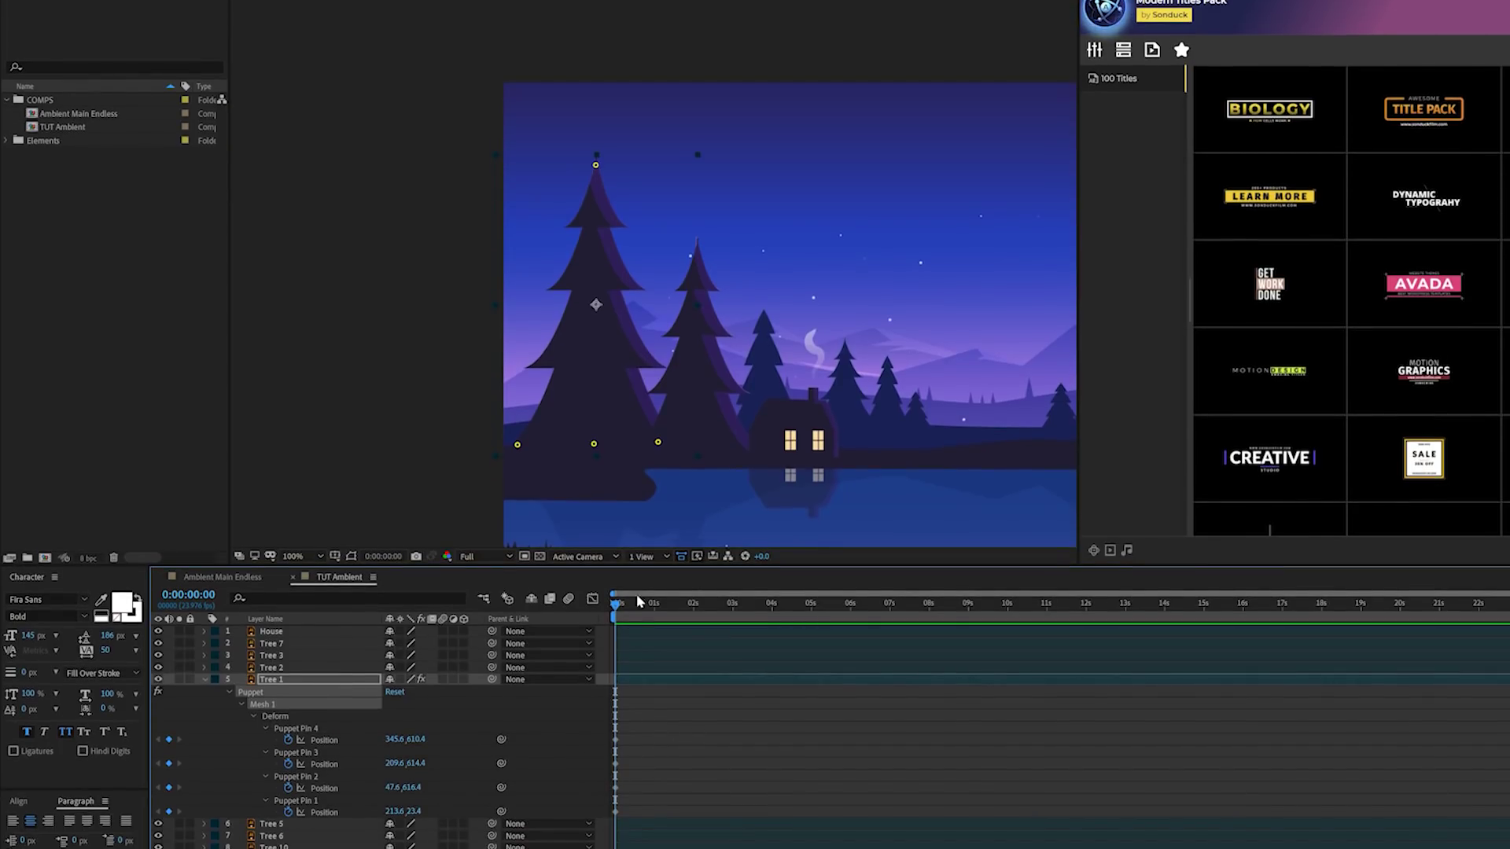
pyautogui.moveTo(595, 165); pyautogui.dragTo(578, 166)
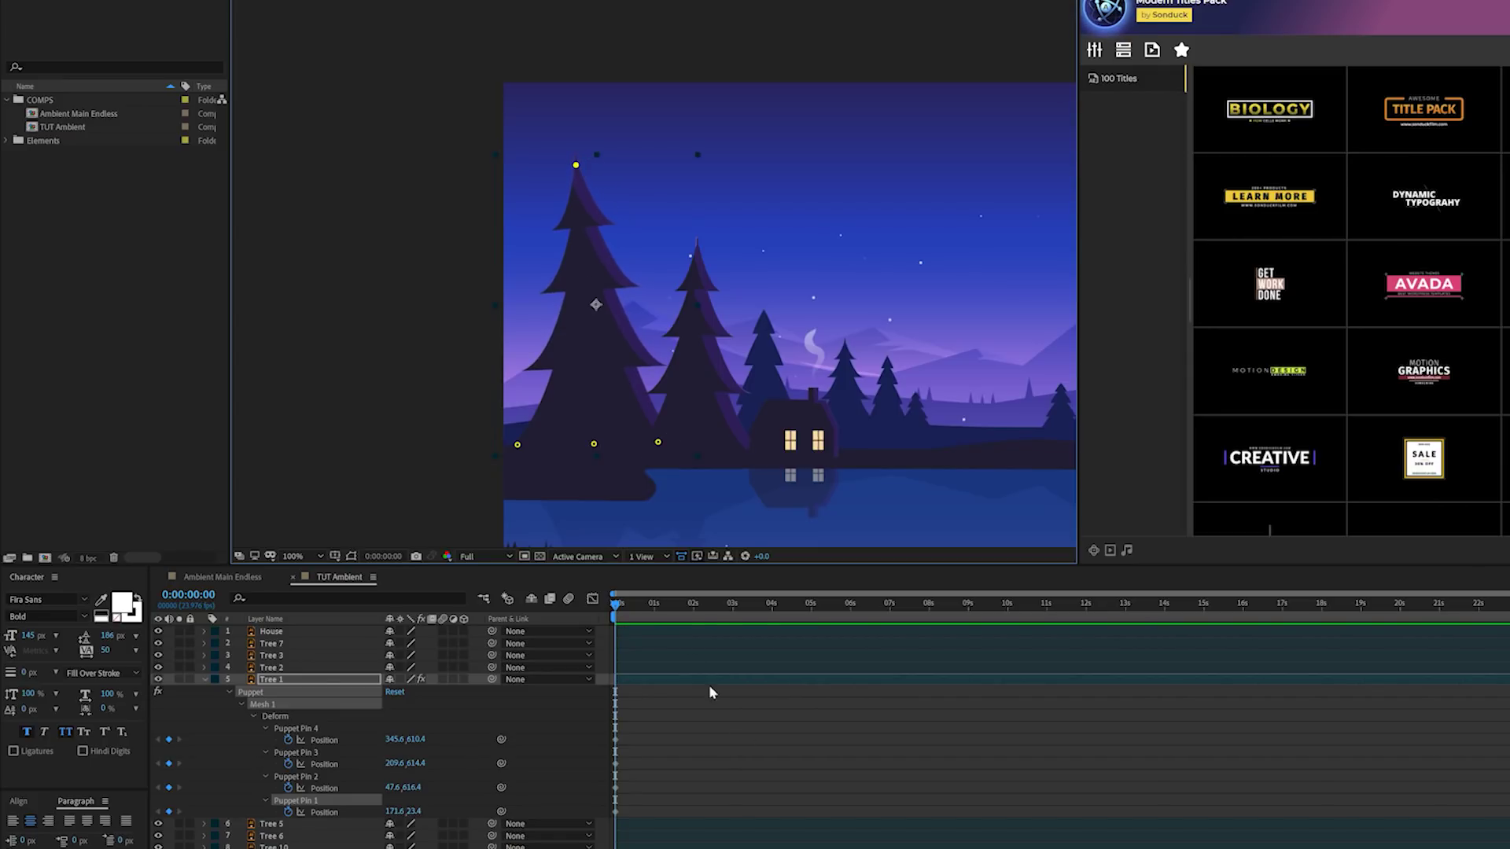
pyautogui.click(693, 603)
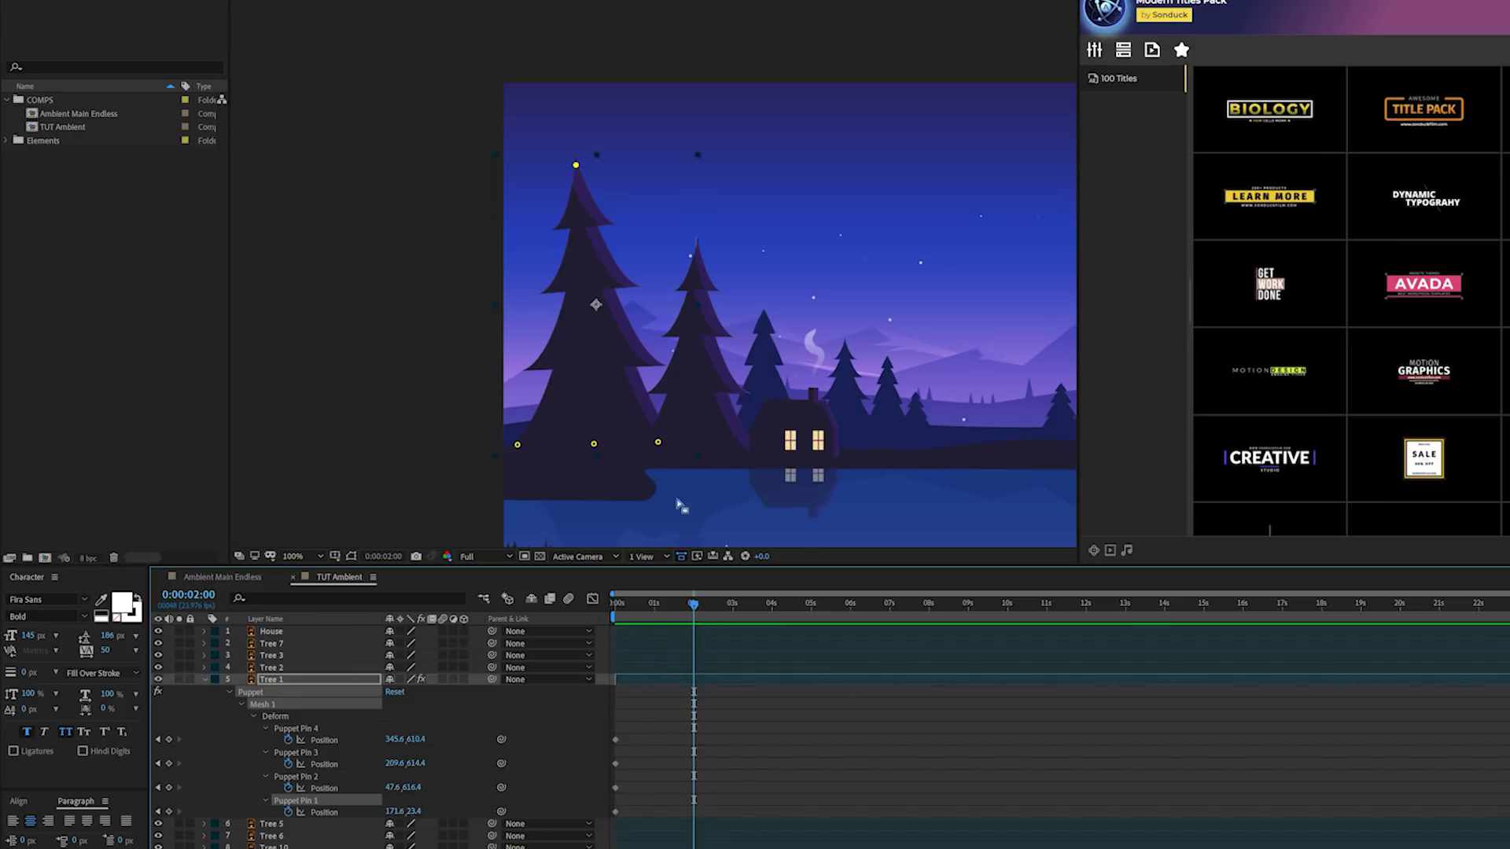
pyautogui.moveTo(576, 166); pyautogui.dragTo(610, 166)
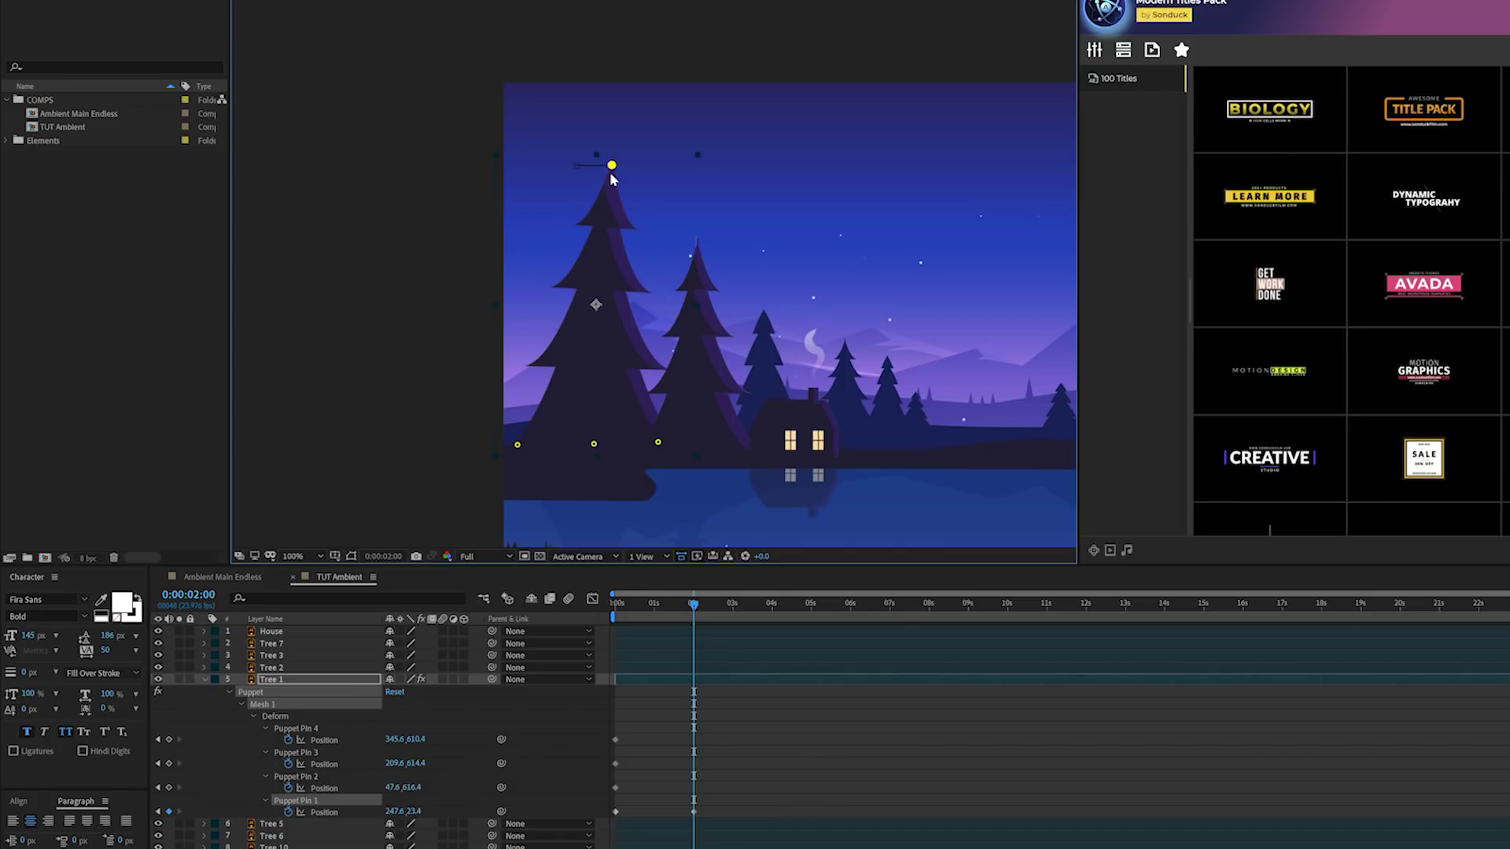
pyautogui.moveTo(673, 597); pyautogui.dragTo(549, 613)
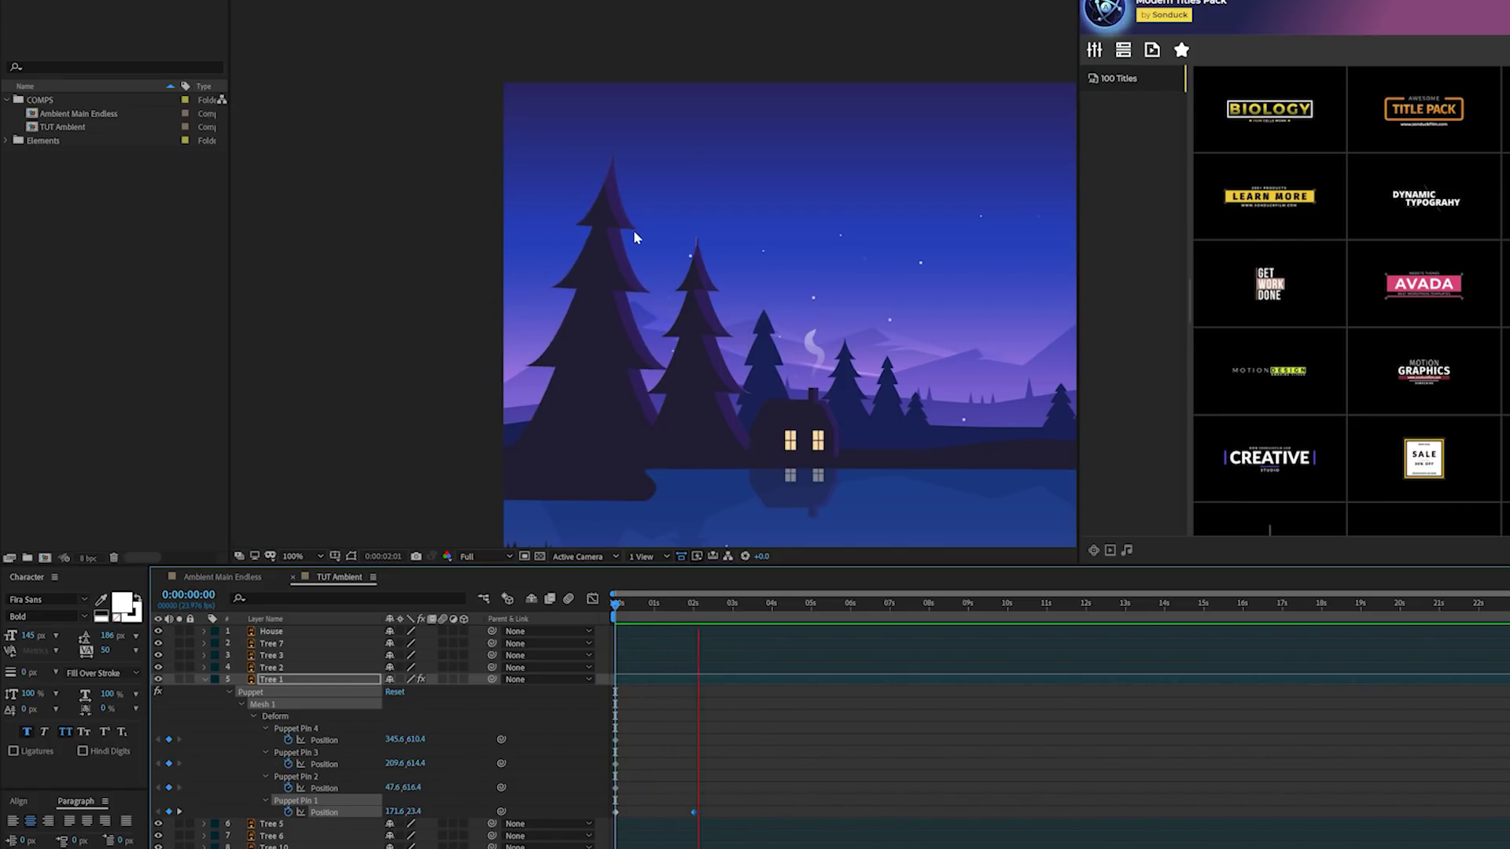
# - End the work area just after 2 seconds and preview the sway with the composition fitted in view
pyautogui.press('space')
pyautogui.press('n')
pyautogui.press('space')
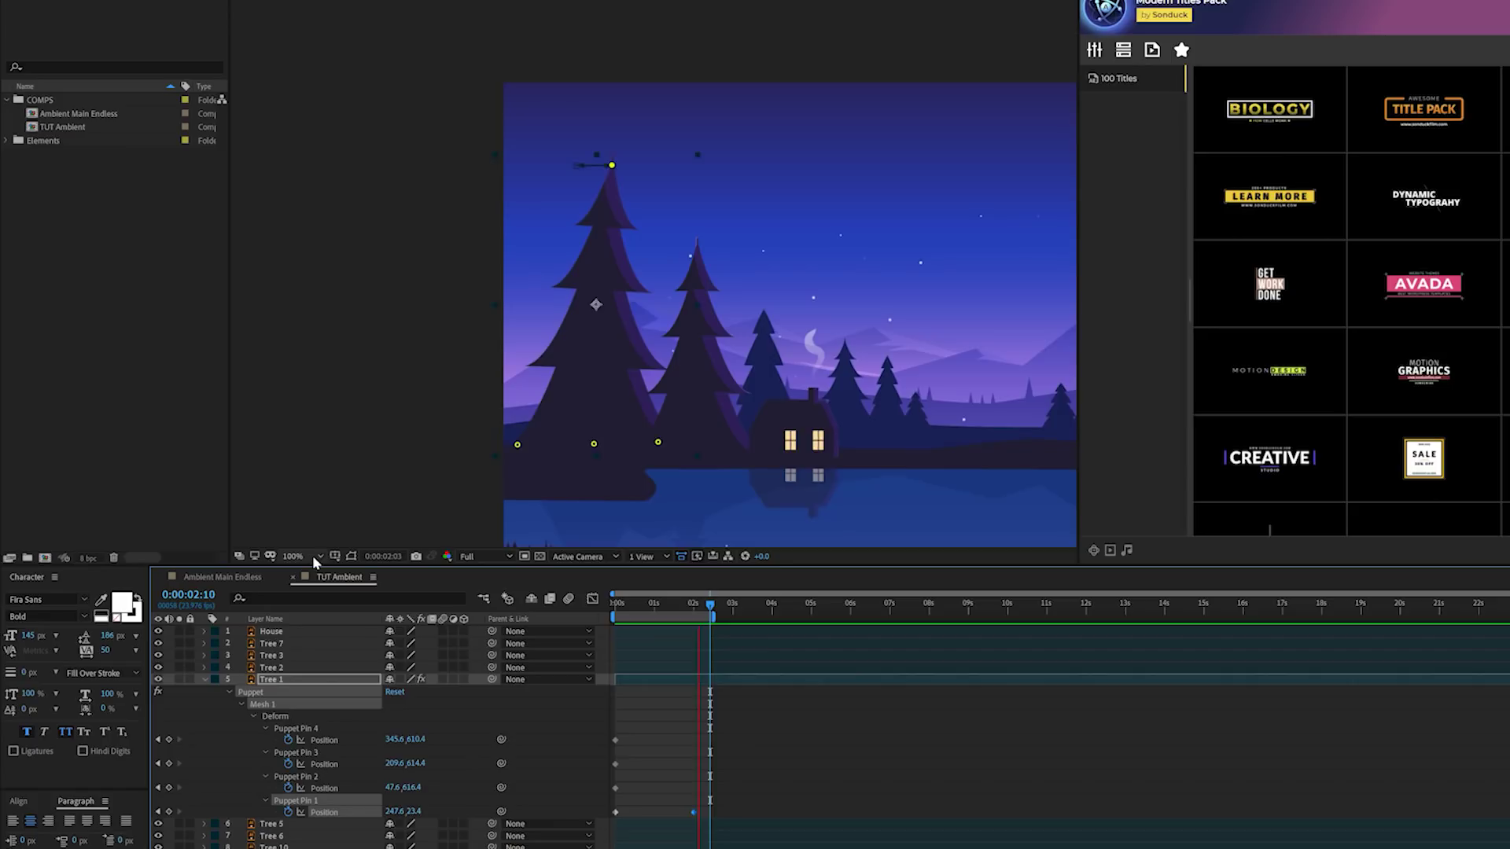
pyautogui.hotkey('shift', '/')
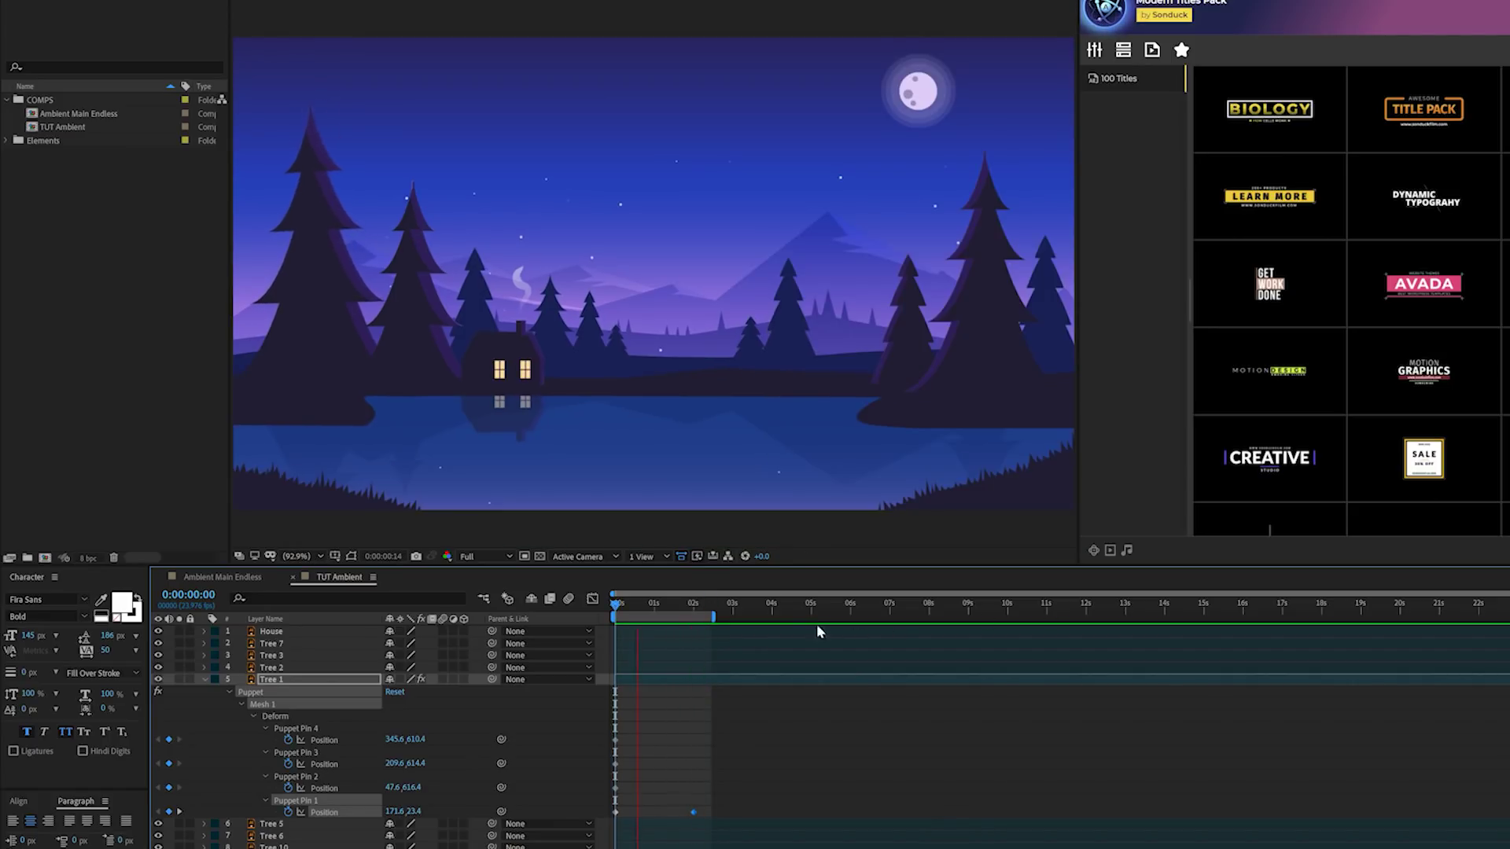
pyautogui.press('space')
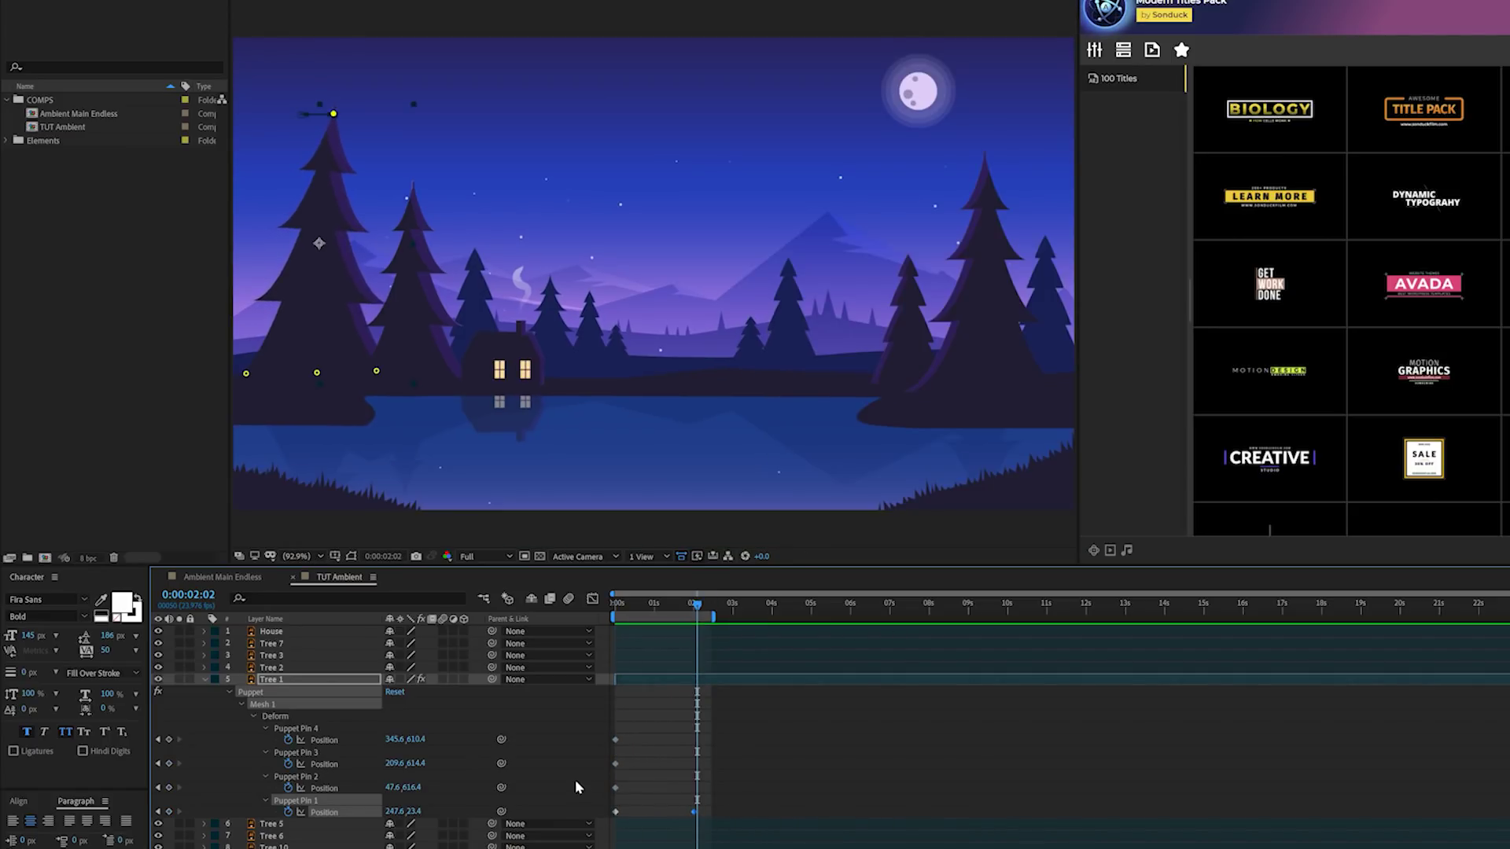
# - Add a loopOut("pingpong") expression to Puppet Pin 1's Position and preview the looping sway
pyautogui.scroll(-2, 618, 733)
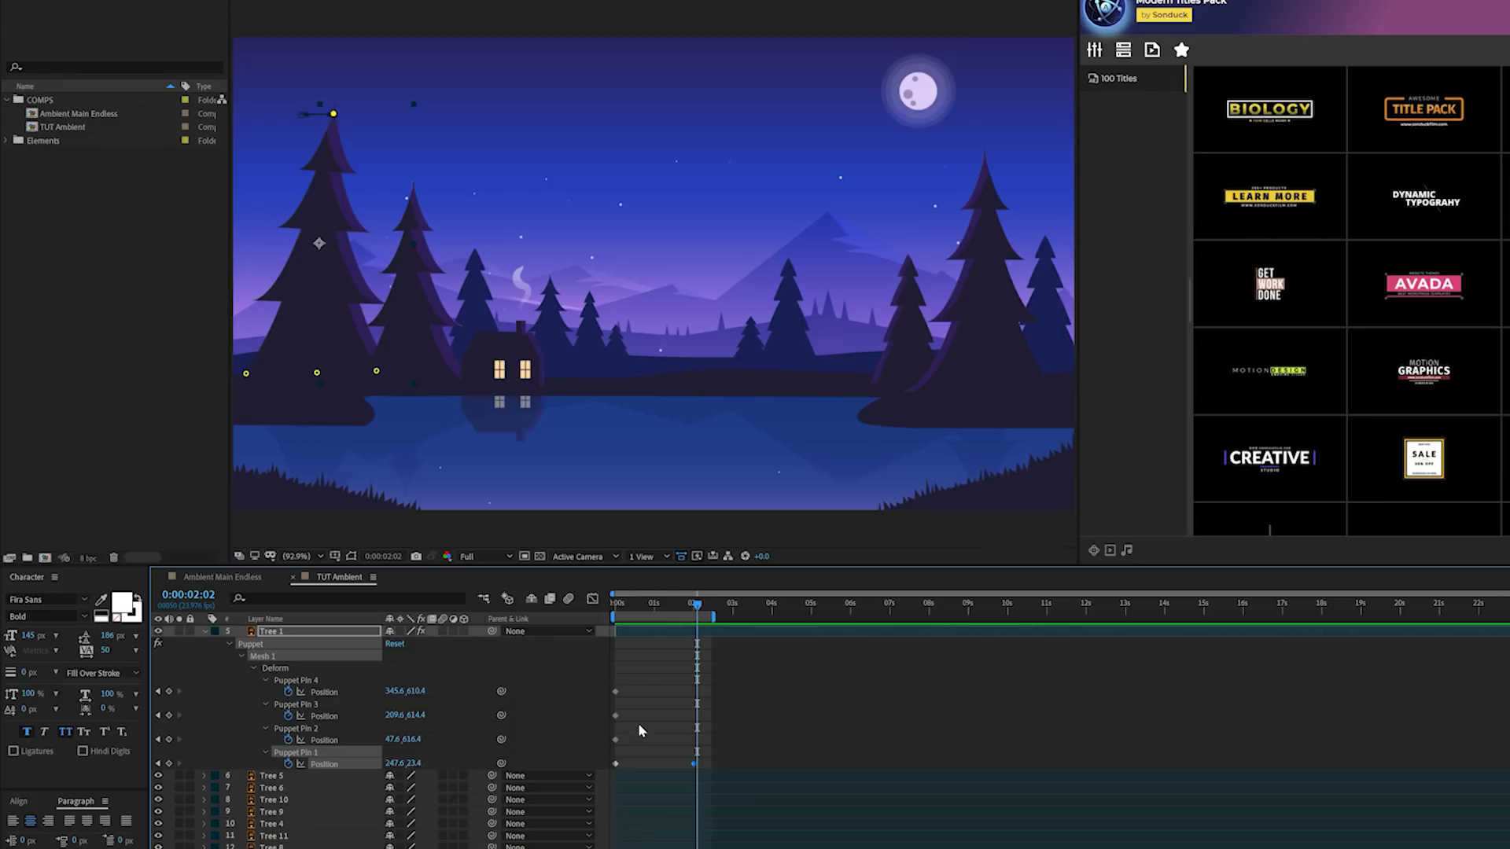
pyautogui.keyDown('alt'); pyautogui.click(288, 764); pyautogui.keyUp('alt')
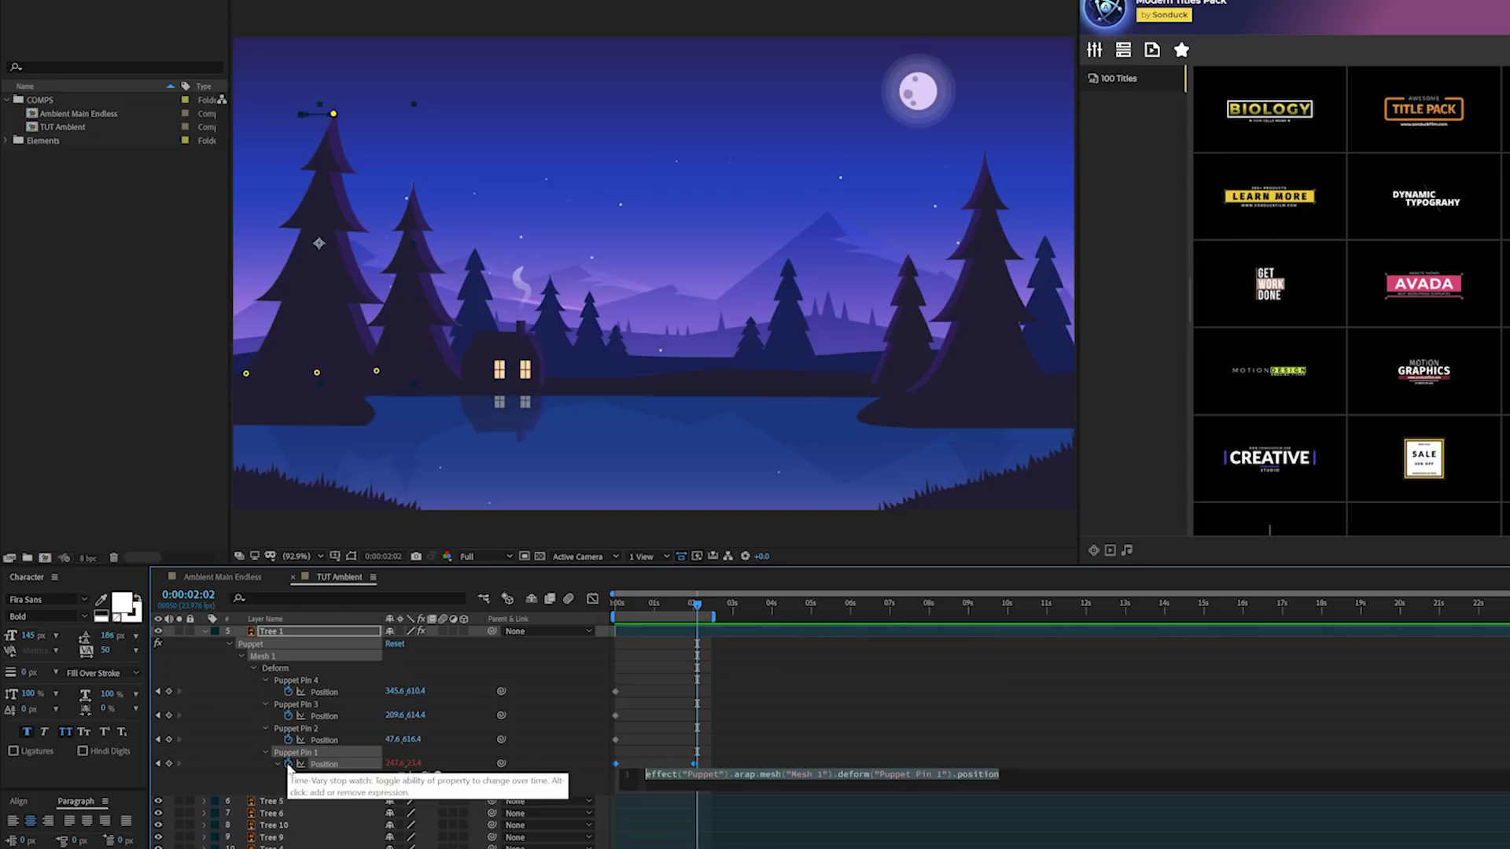
pyautogui.write('loopOu')
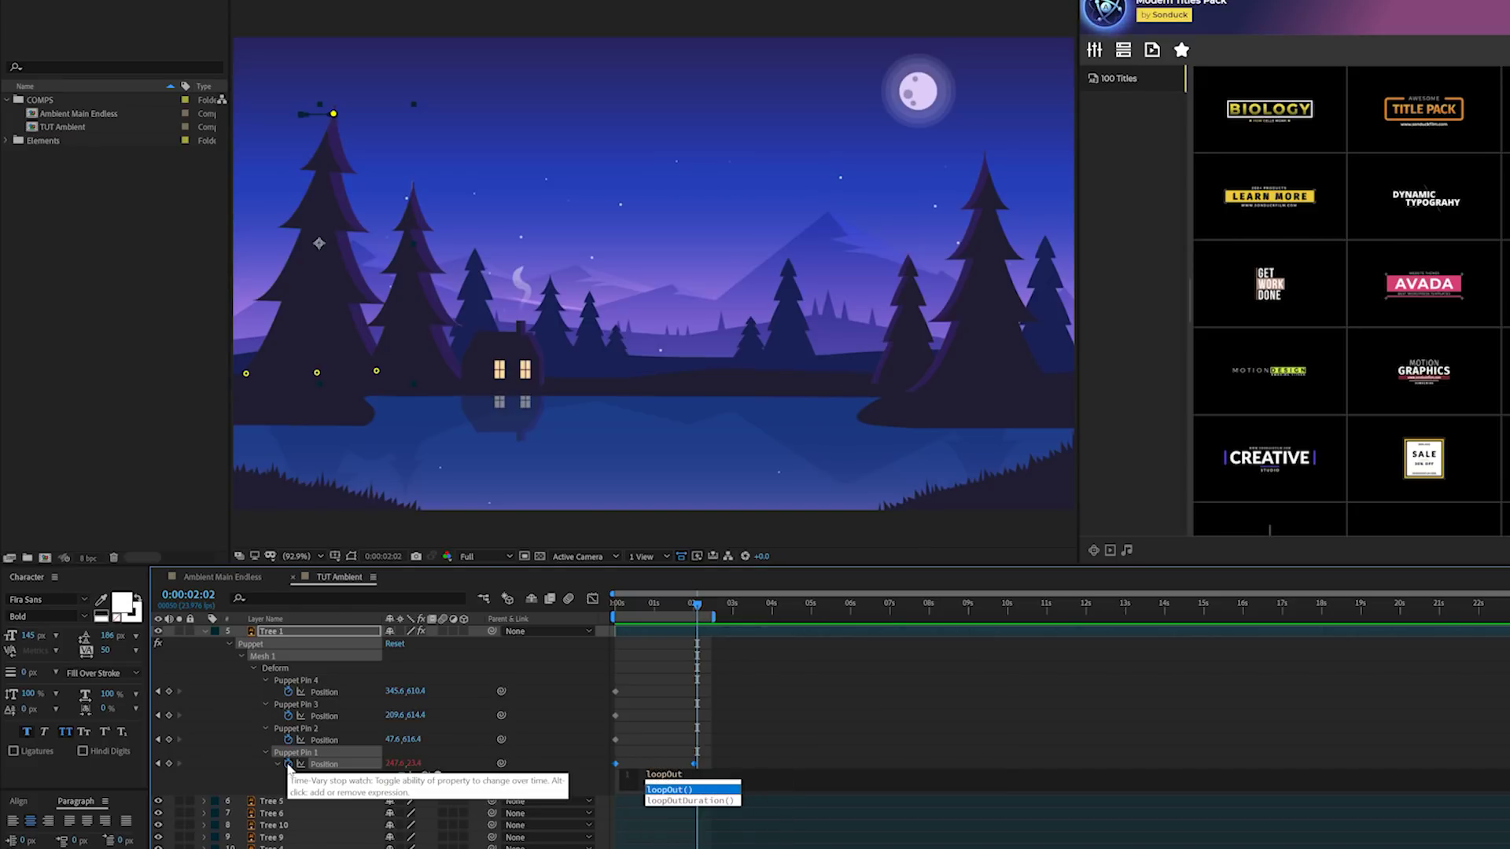
pyautogui.write('t')
pyautogui.press('Return')
pyautogui.write('"')
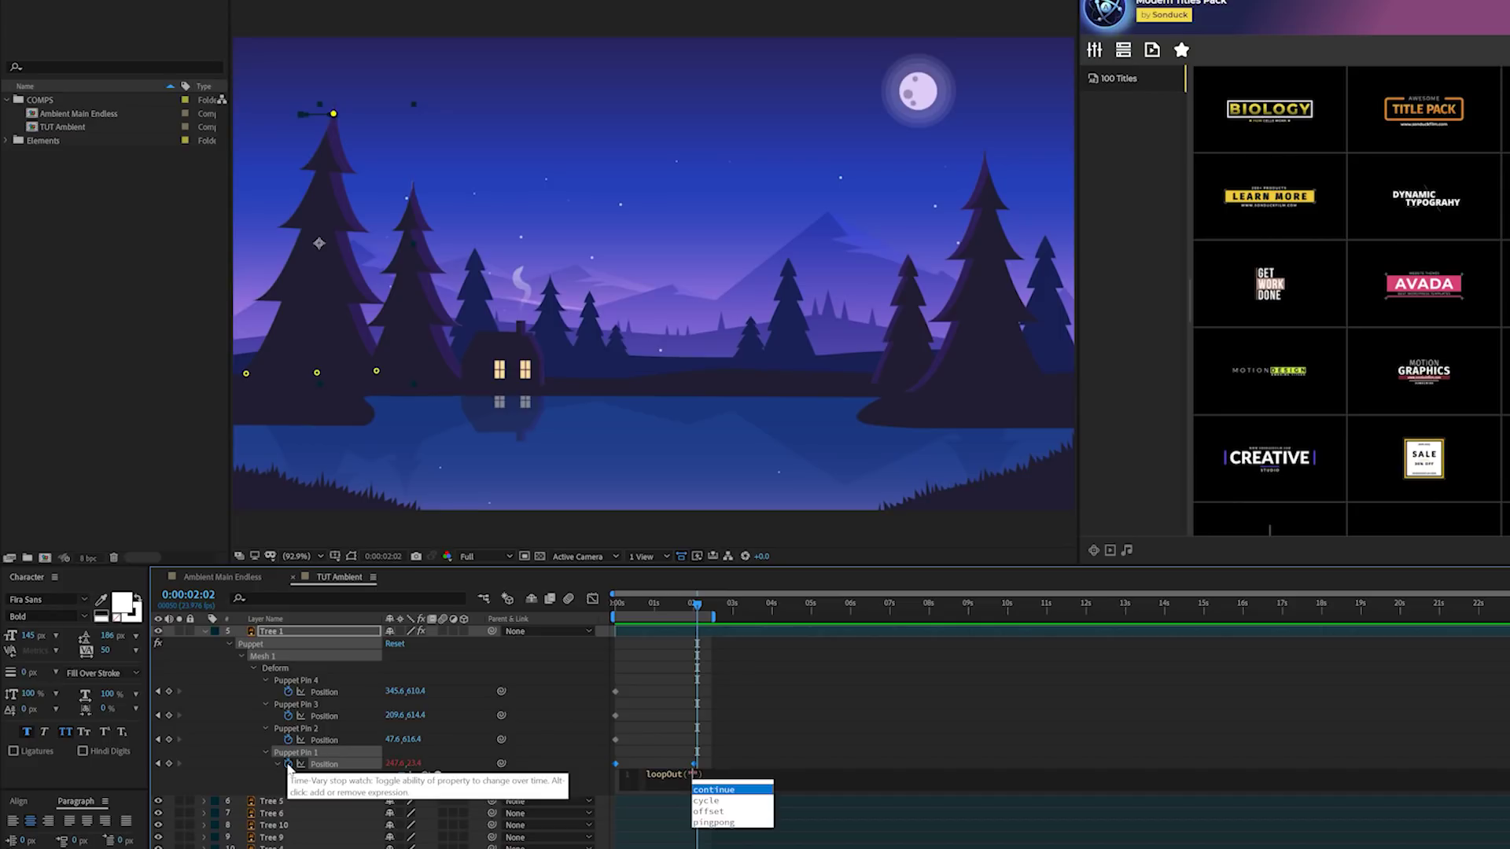
pyautogui.click(712, 823)
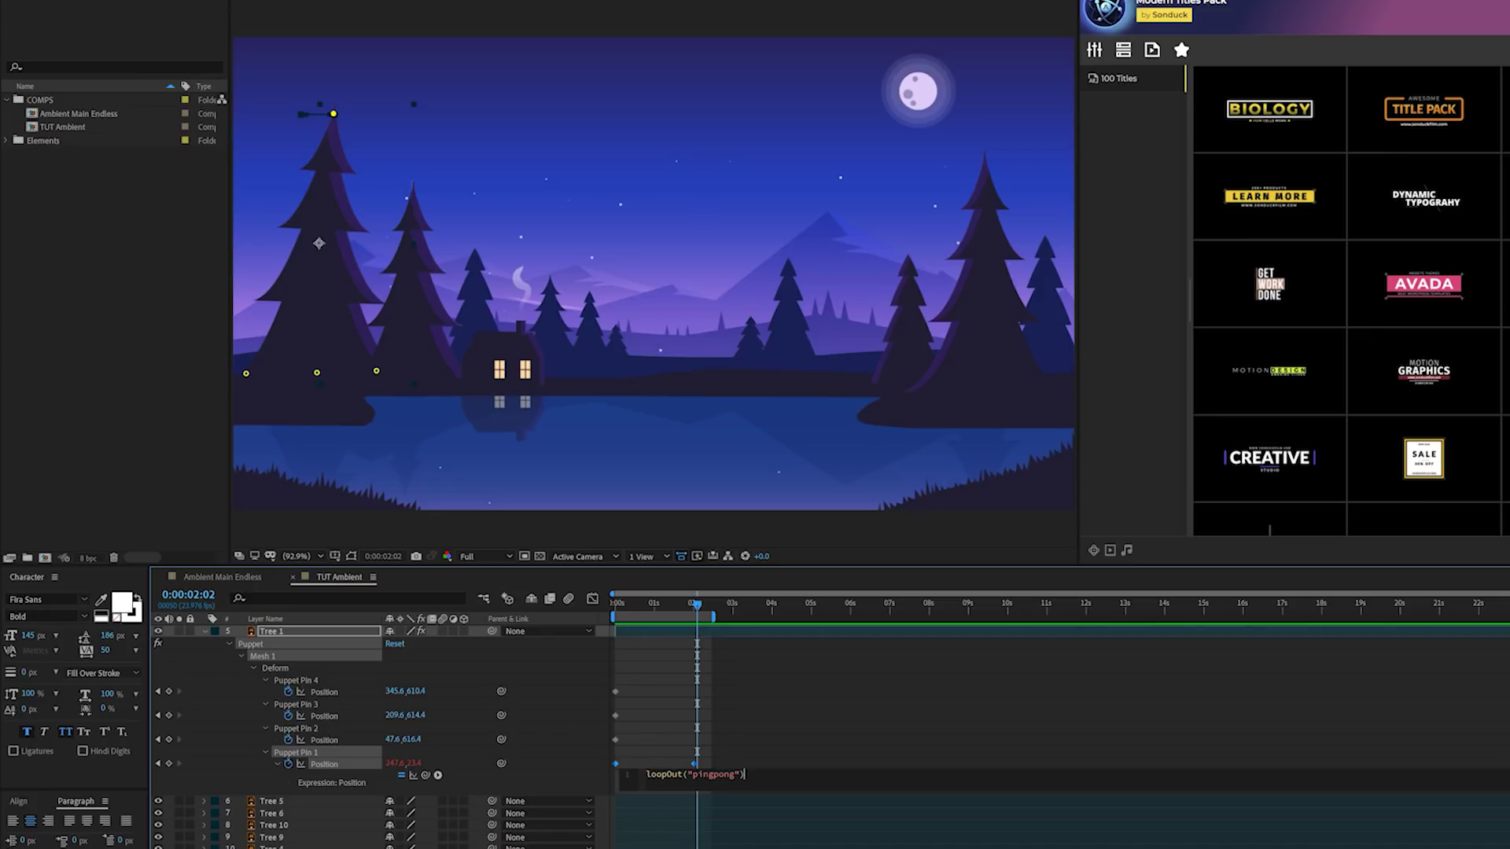
pyautogui.hotkey('ctrl', 'a')
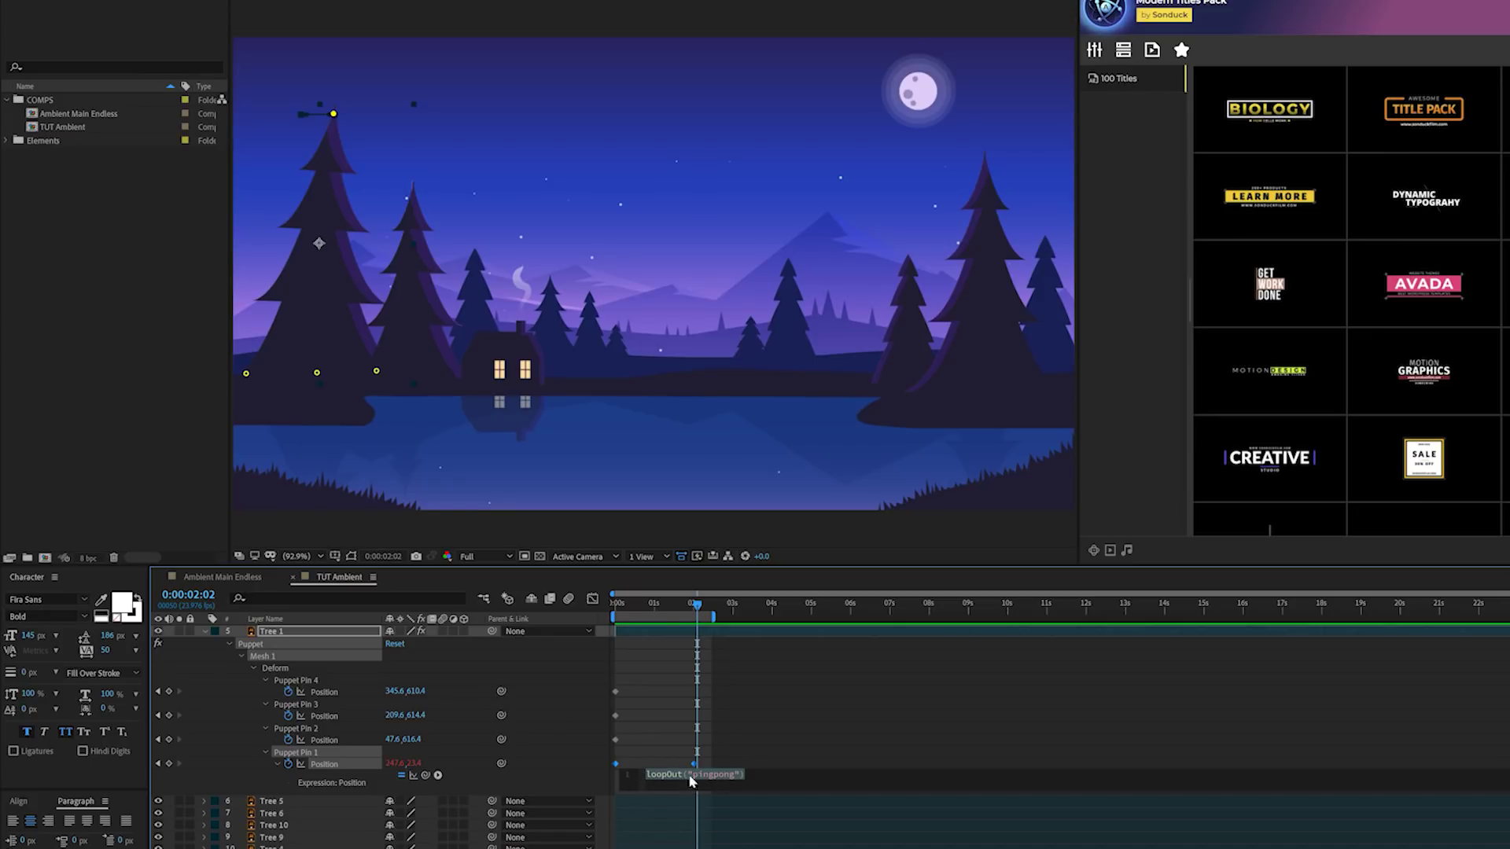
pyautogui.click(761, 722)
pyautogui.click(558, 777)
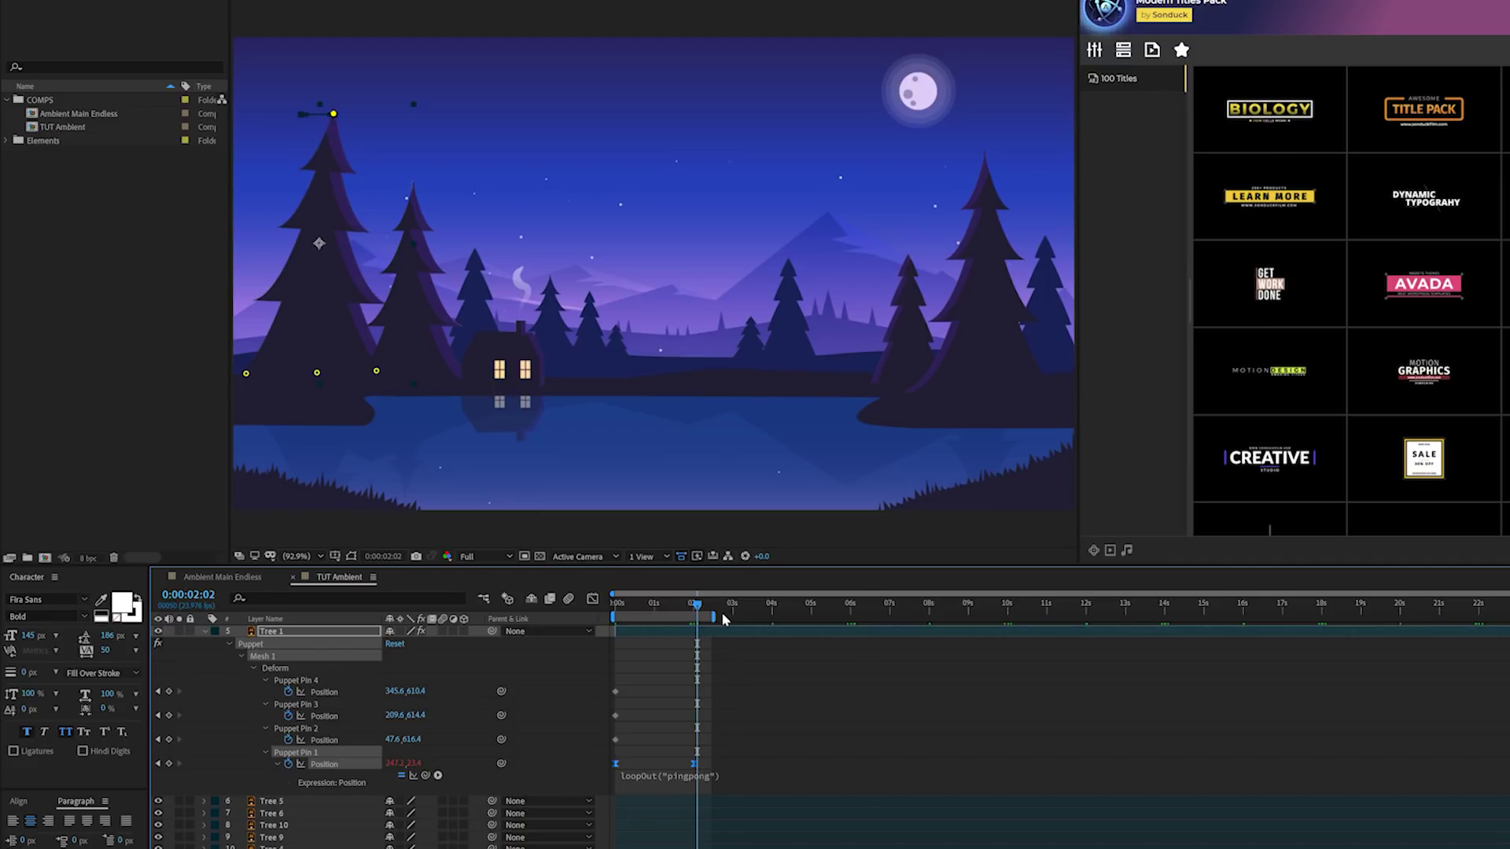
pyautogui.press('space')
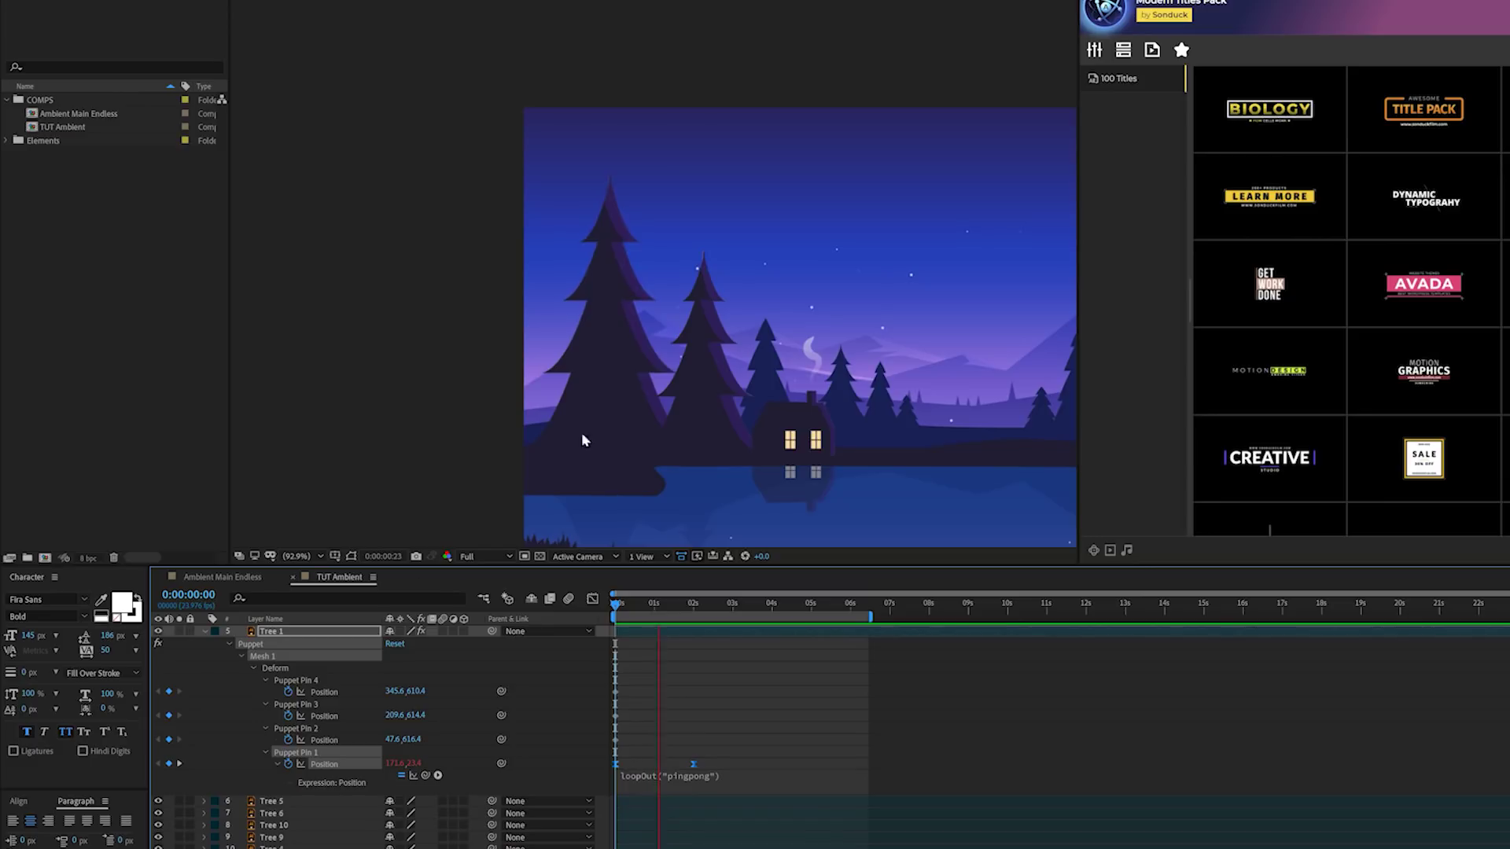
# - Pan the viewer to show the whole scene and select the stars layer
pyautogui.moveTo(823, 350); pyautogui.dragTo(530, 305)
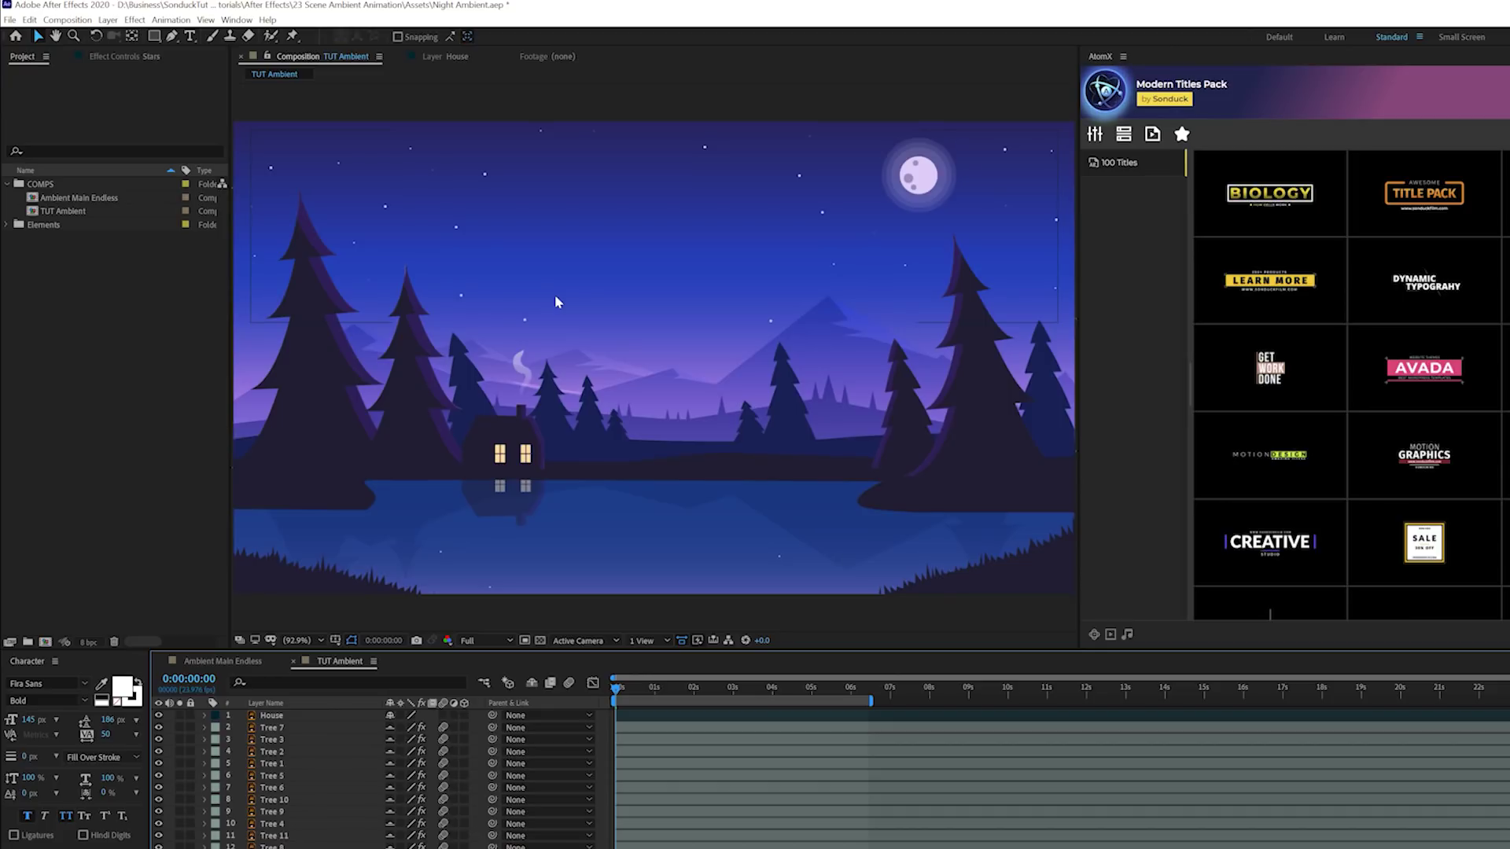
pyautogui.click(559, 261)
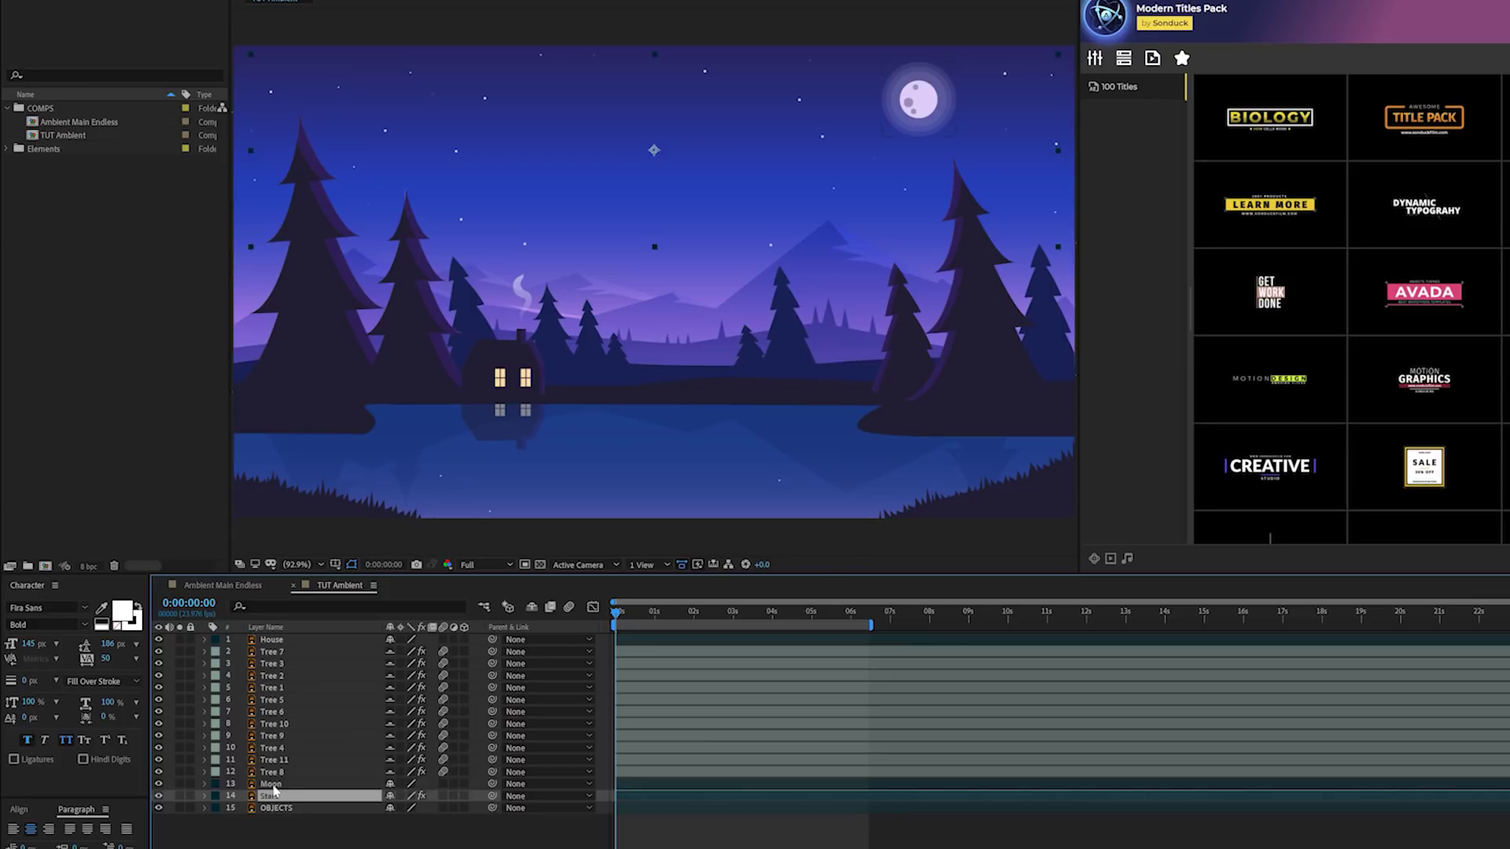
# - Toggle the Moon's visibility, view the OBJECTS landscape layer alone, and nudge it right
pyautogui.click(271, 784)
pyautogui.click(158, 784)
pyautogui.click(157, 789)
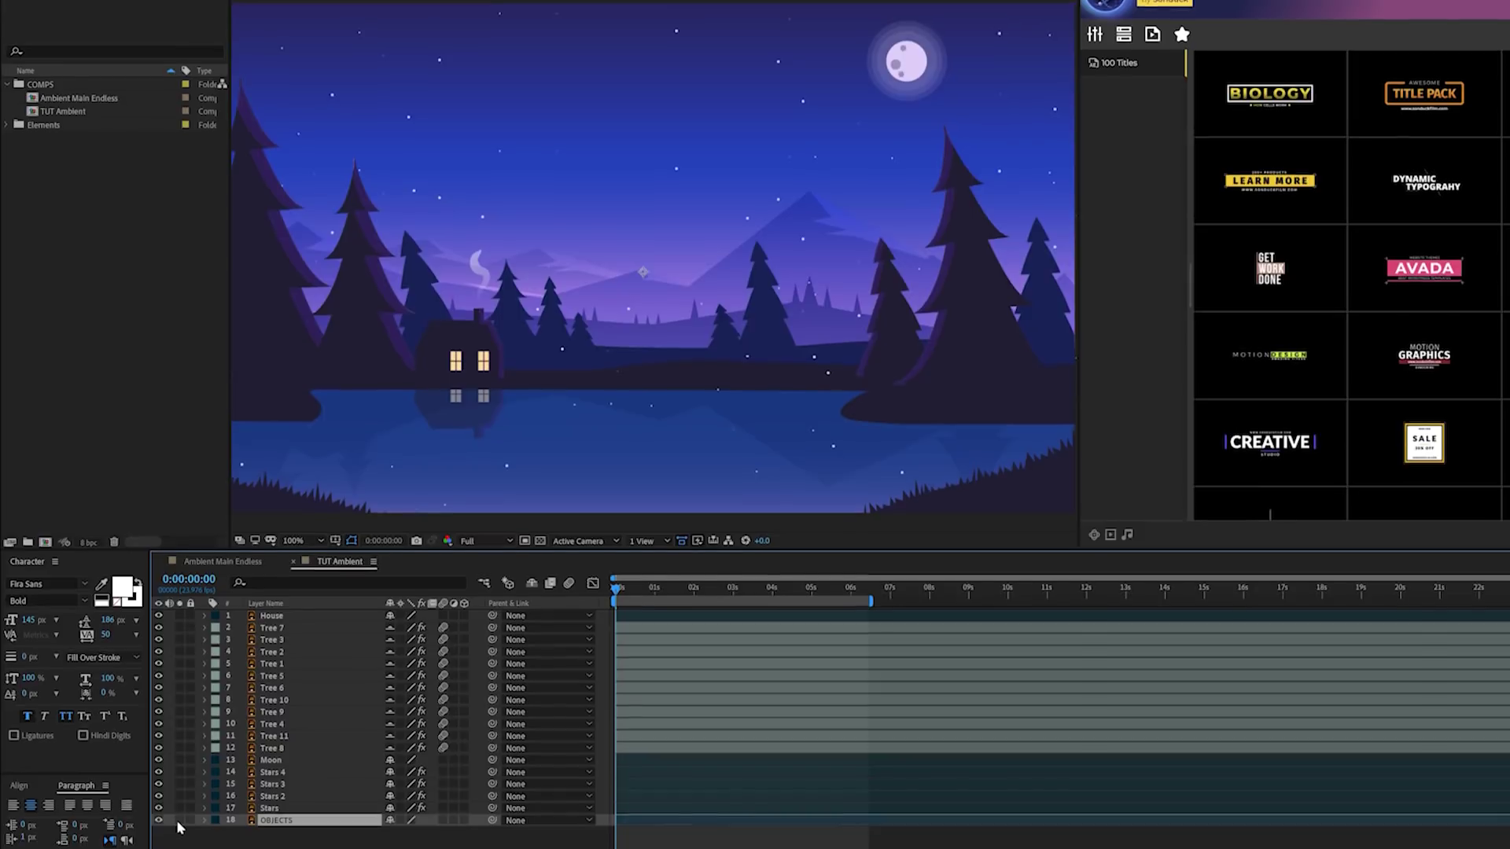
pyautogui.click(177, 843)
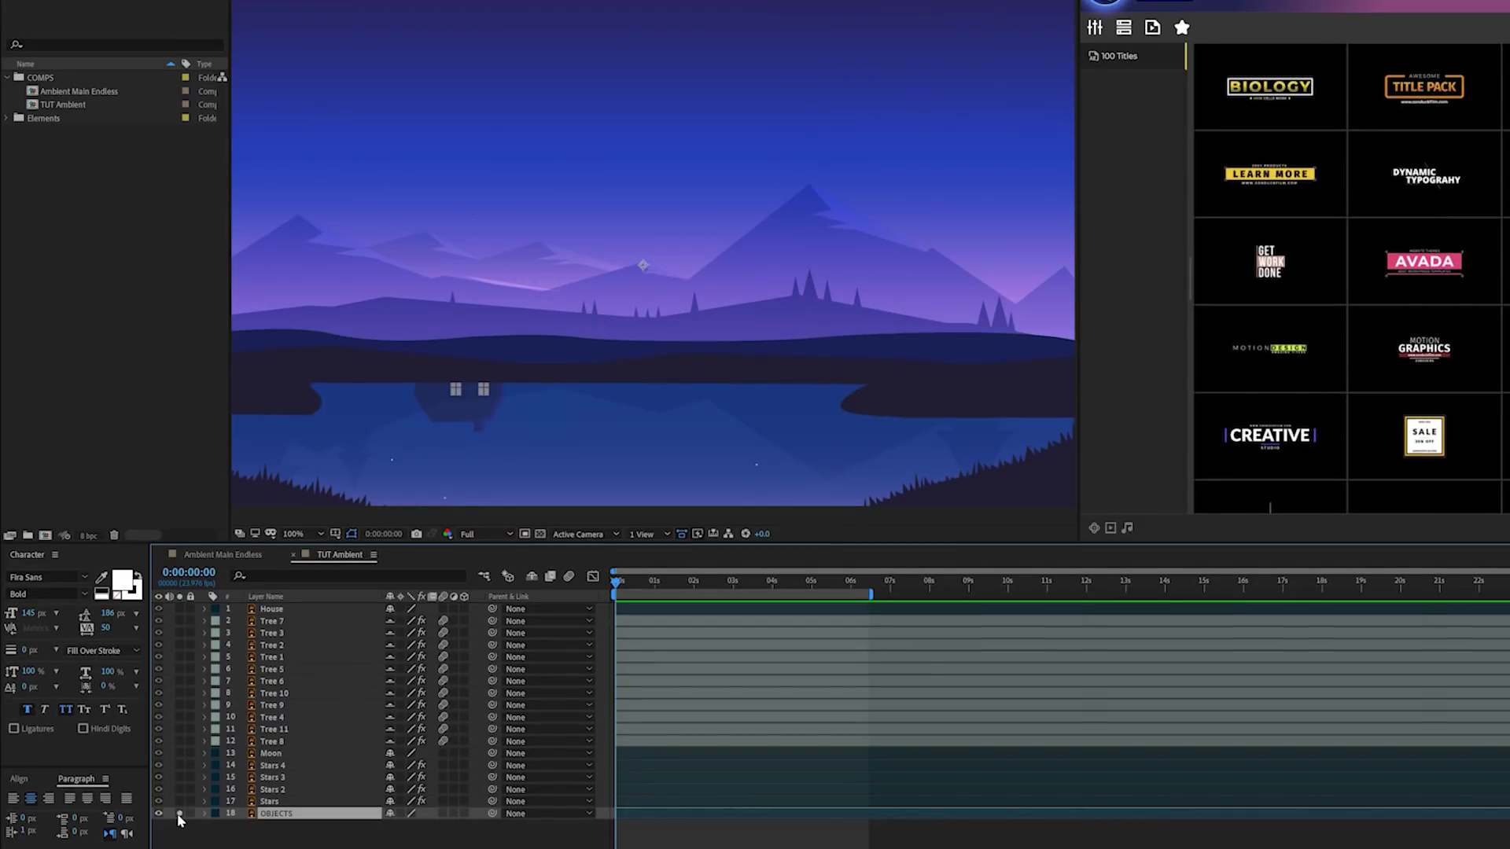
pyautogui.hotkey('shift', 'Right')
pyautogui.hotkey('shift', 'Right')
pyautogui.hotkey('shift', 'Right')
pyautogui.hotkey('shift', 'Right')
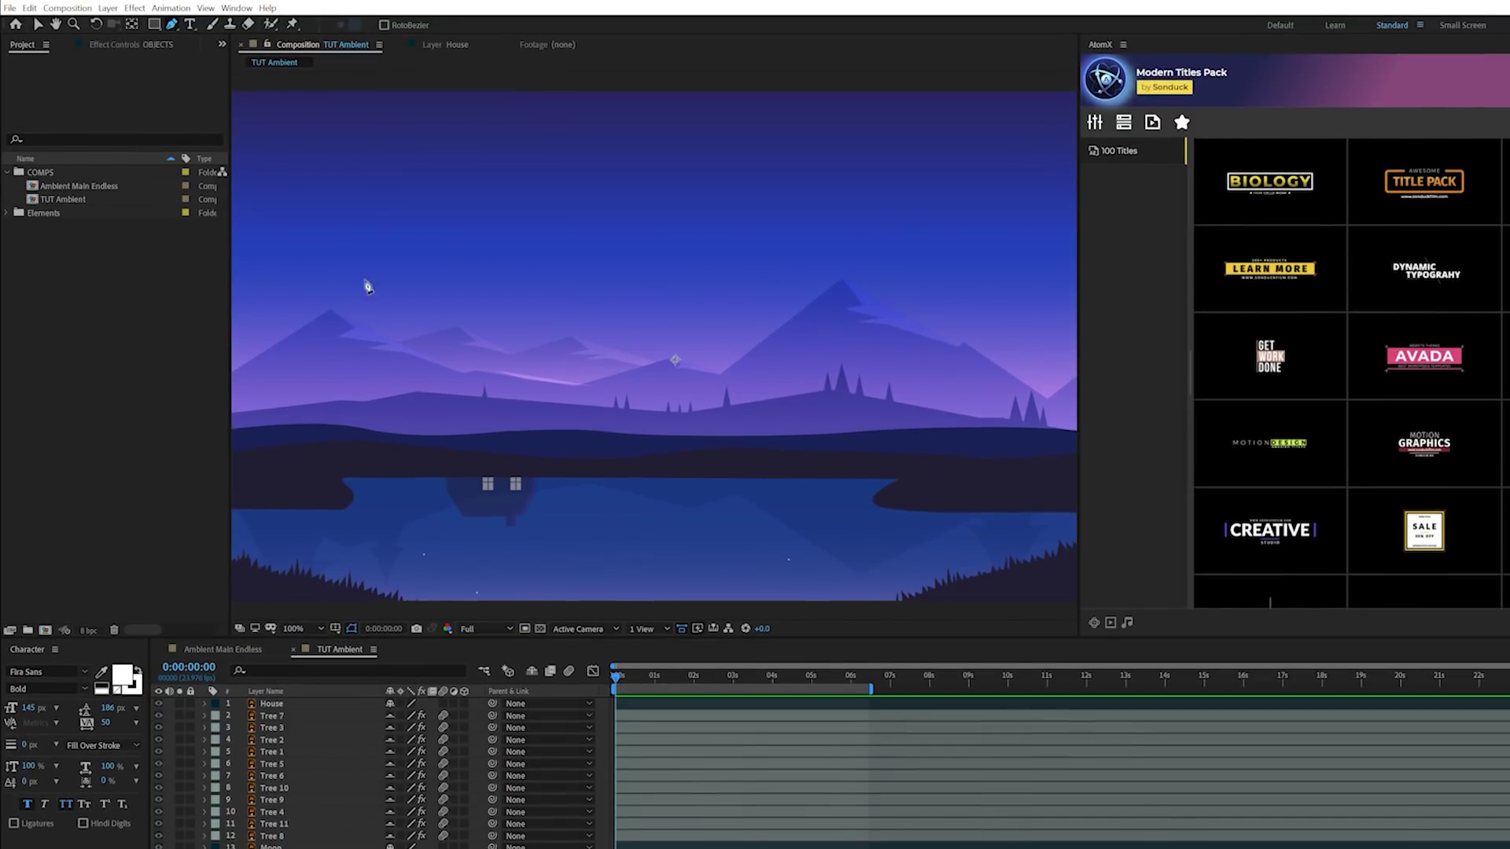
pyautogui.scroll(2, 438, 327)
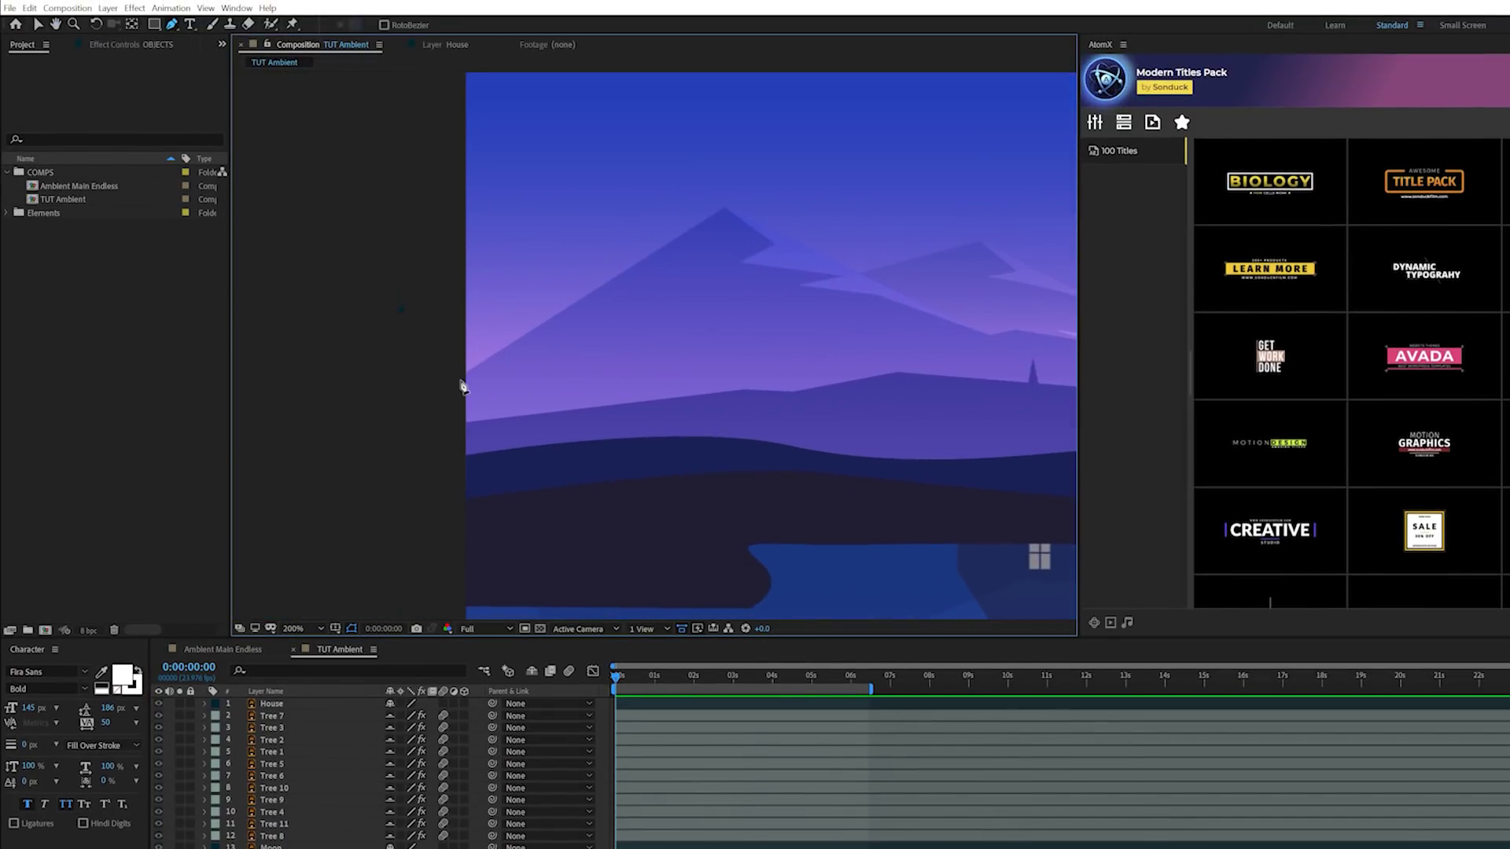
# - Draw a mask on OBJECTS tracing the mountain ridge line
pyautogui.click(461, 373)
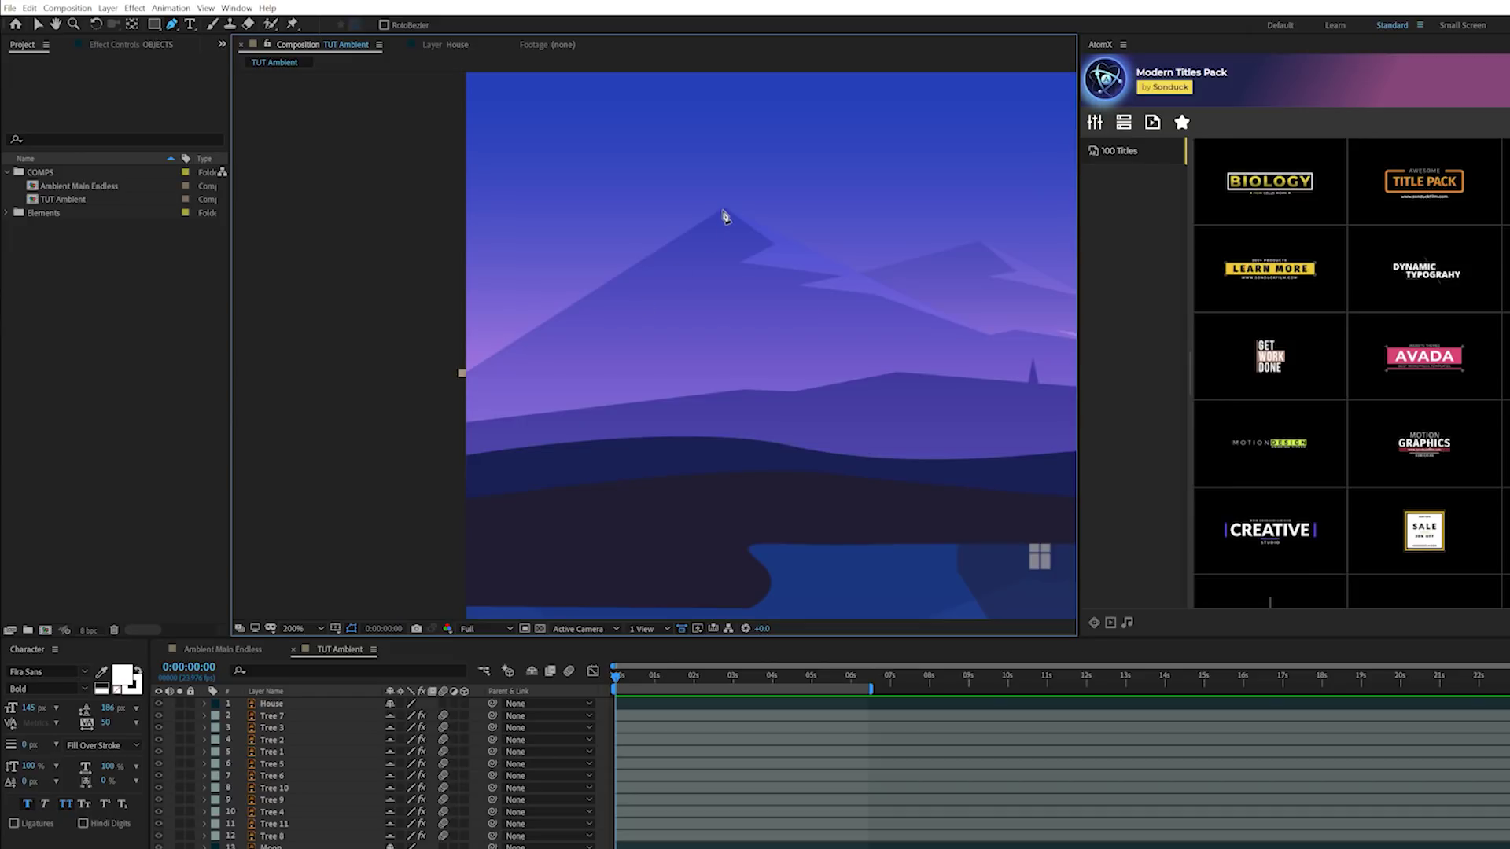
pyautogui.click(862, 277)
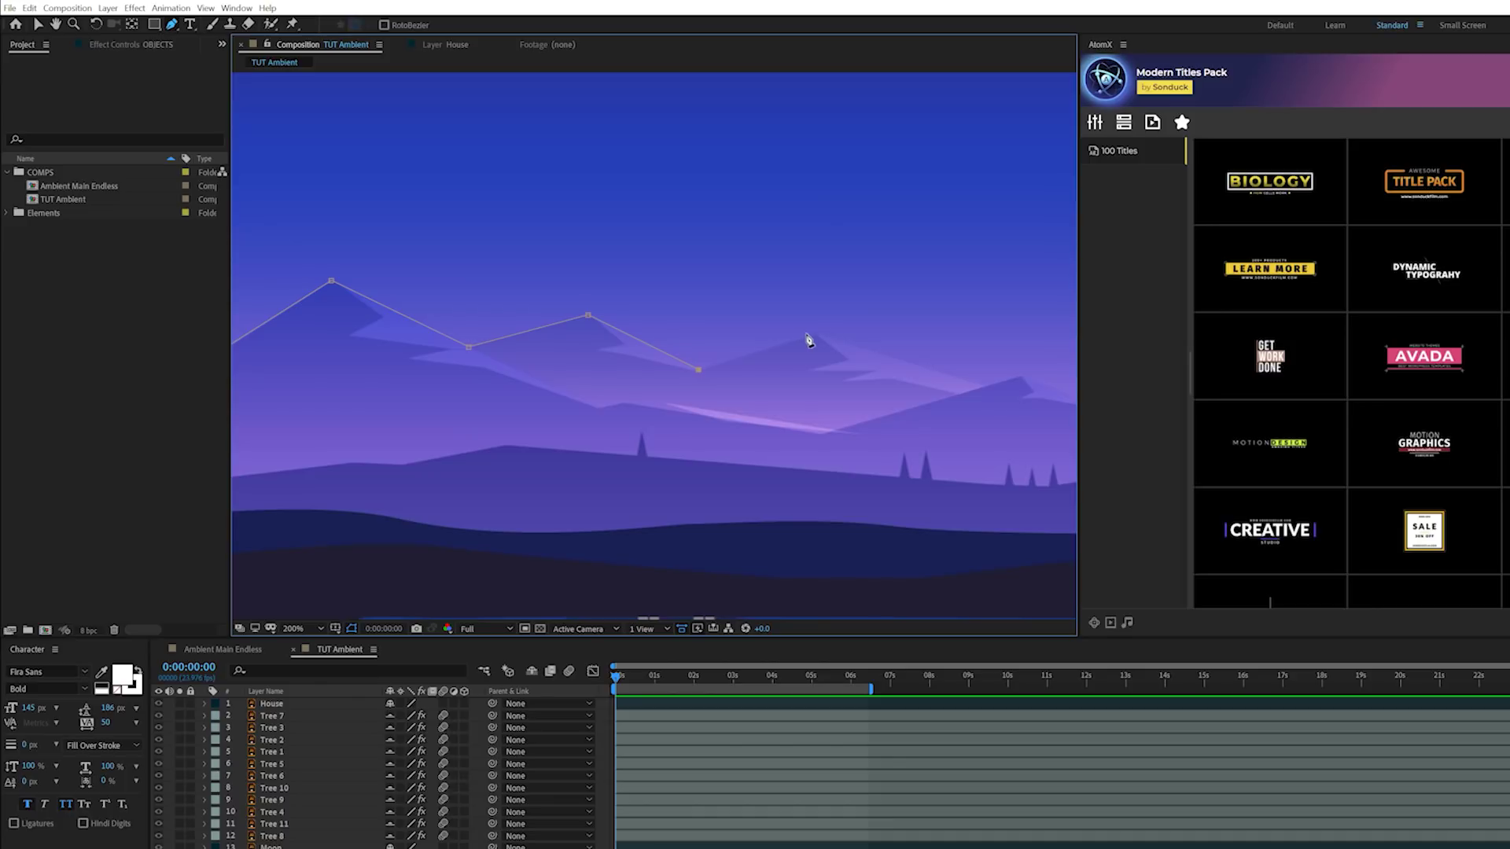
pyautogui.moveTo(856, 356); pyautogui.dragTo(526, 377)
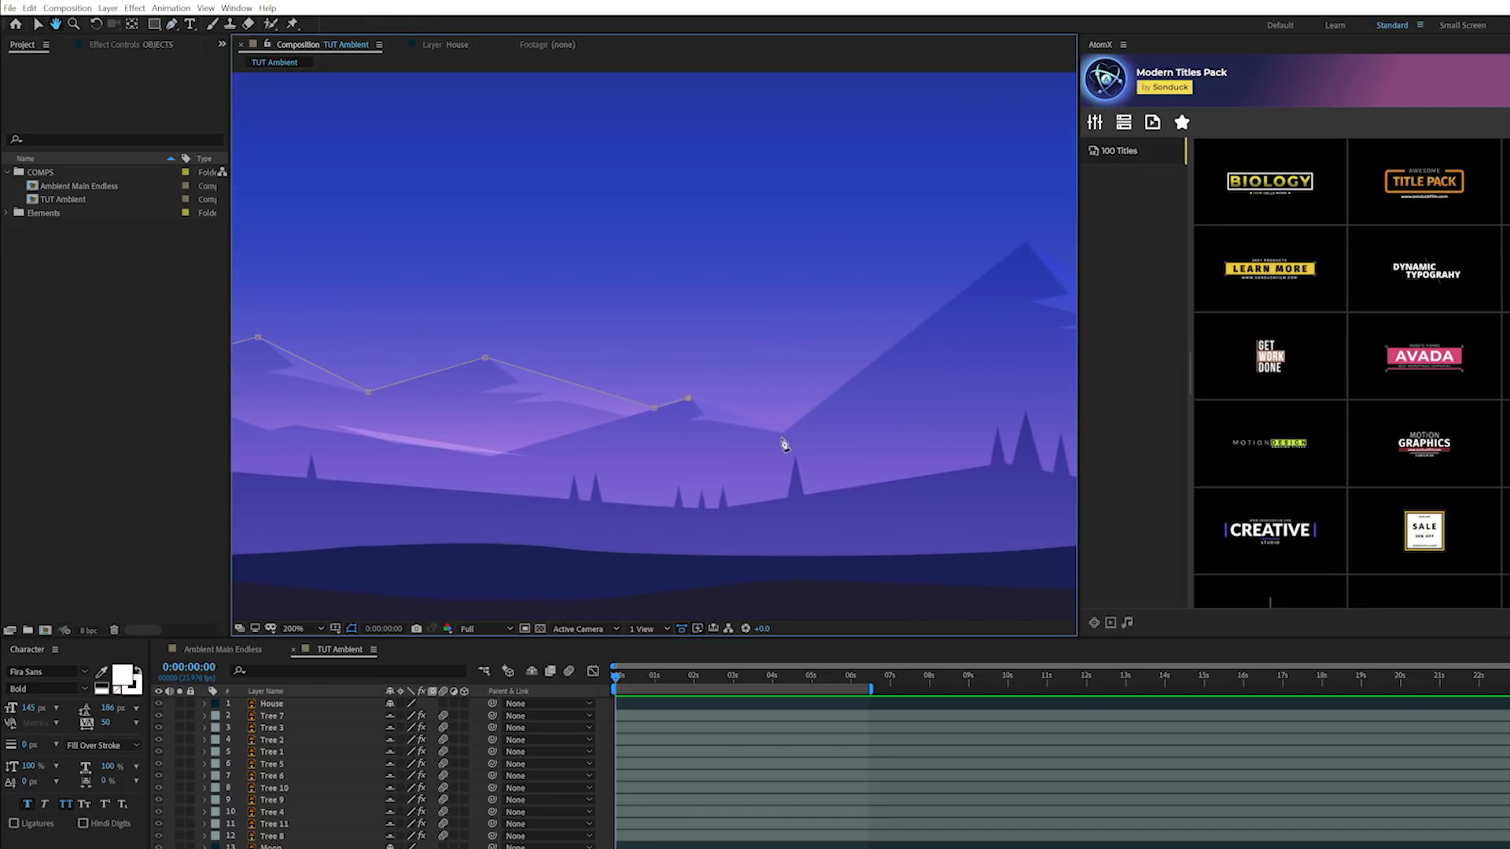
pyautogui.press(',')
pyautogui.click(376, 654)
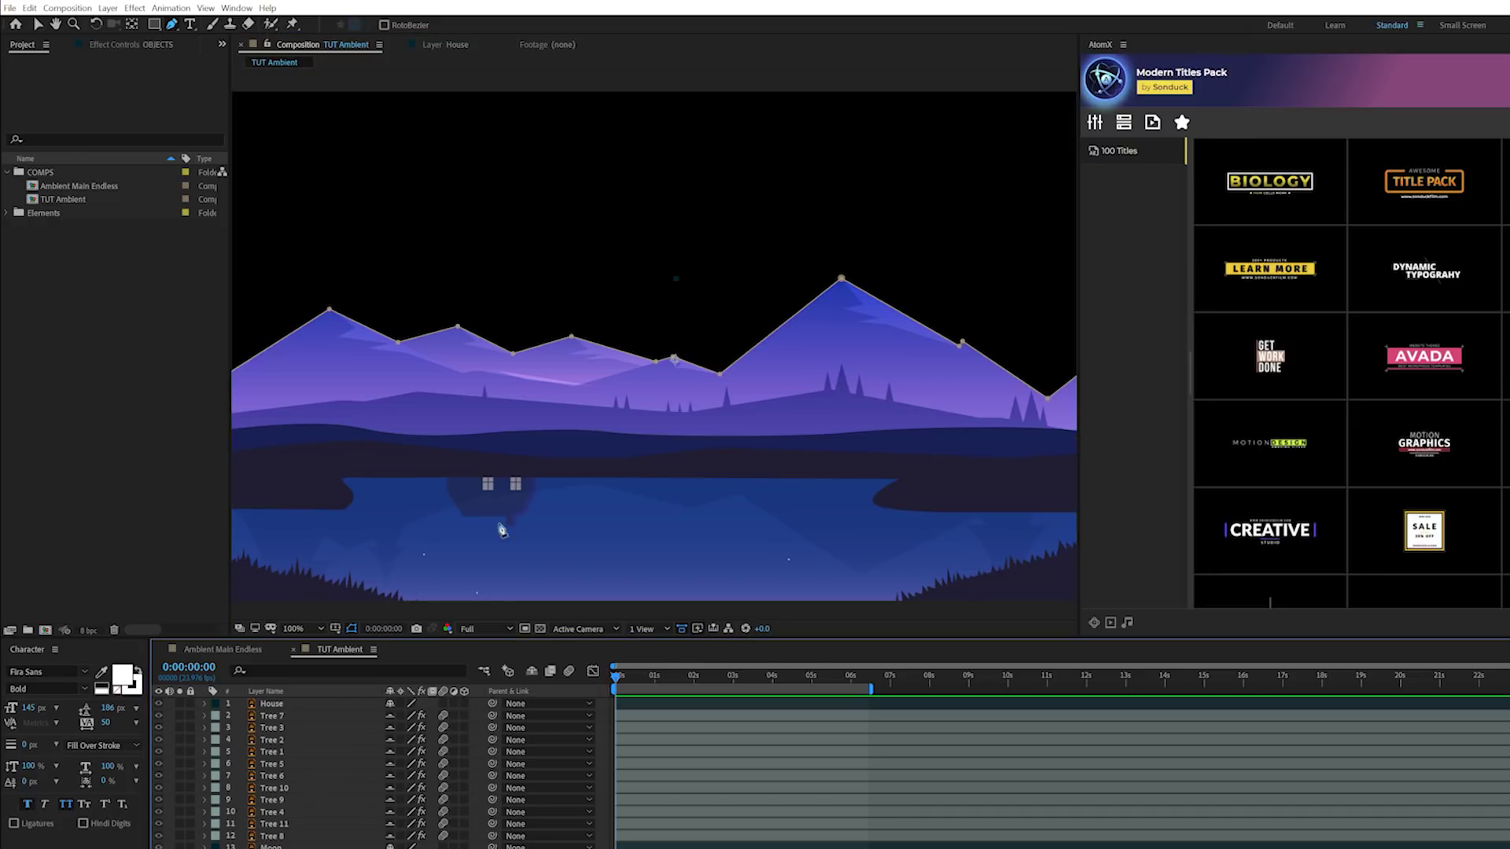
pyautogui.press(',')
pyautogui.press('.')
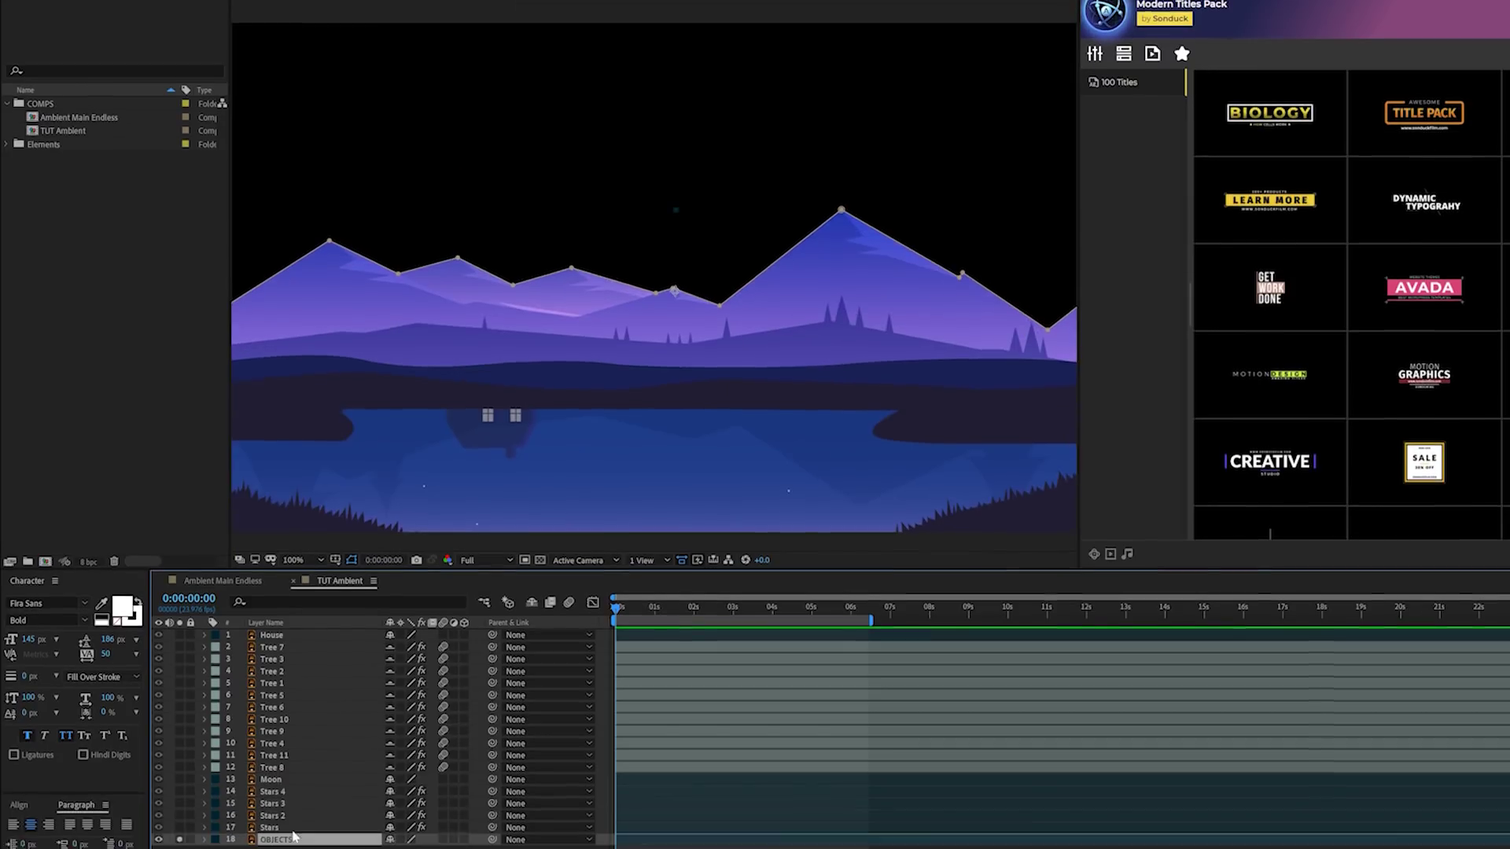
# - Duplicate OBJECTS and move OBJECTS 2 above the Moon and Stars layers
pyautogui.hotkey('ctrl', 'd')
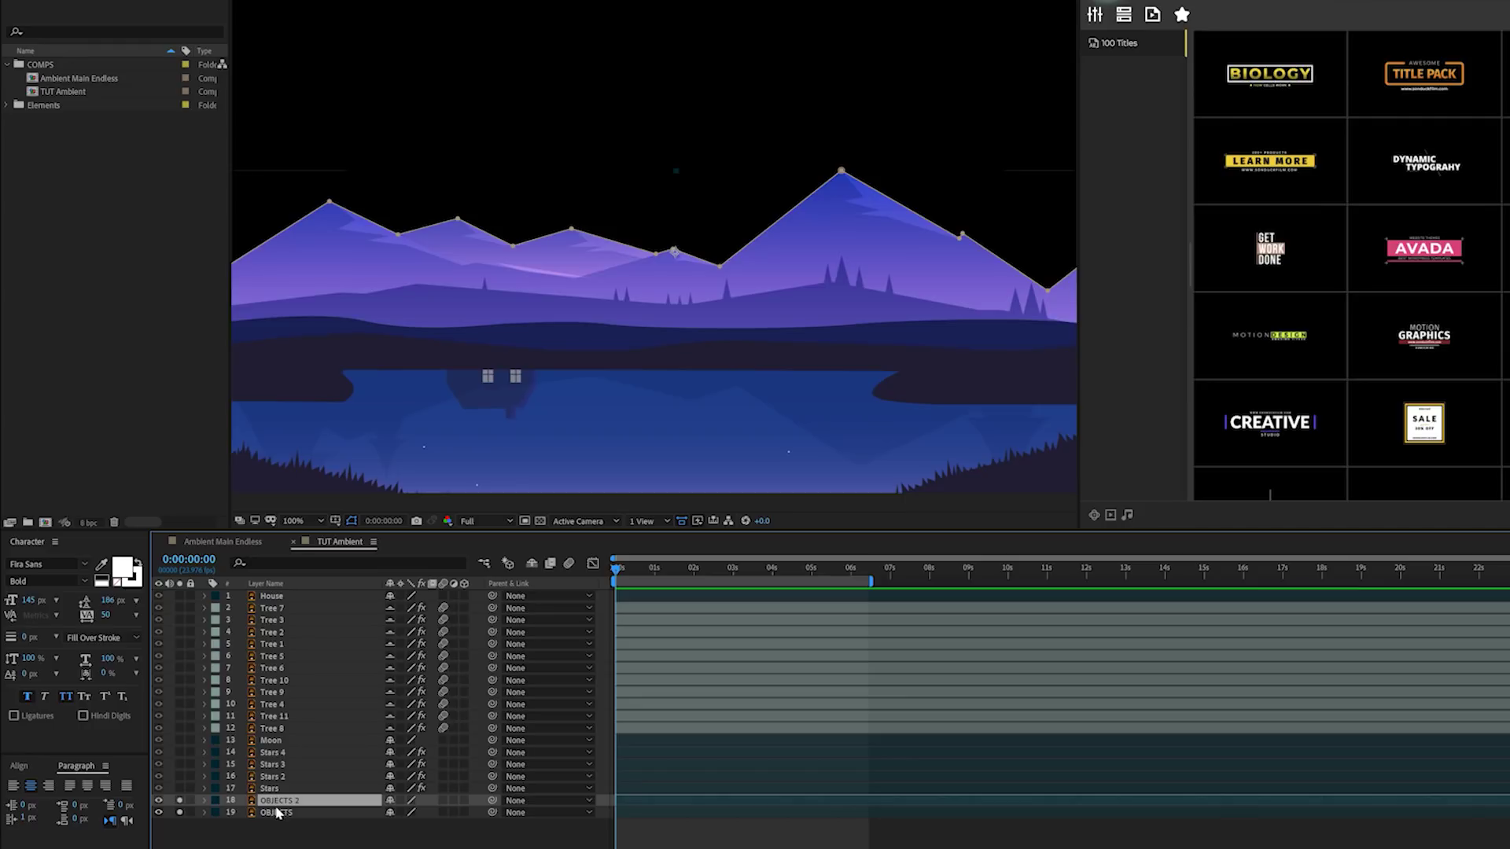
pyautogui.moveTo(273, 816); pyautogui.dragTo(271, 743)
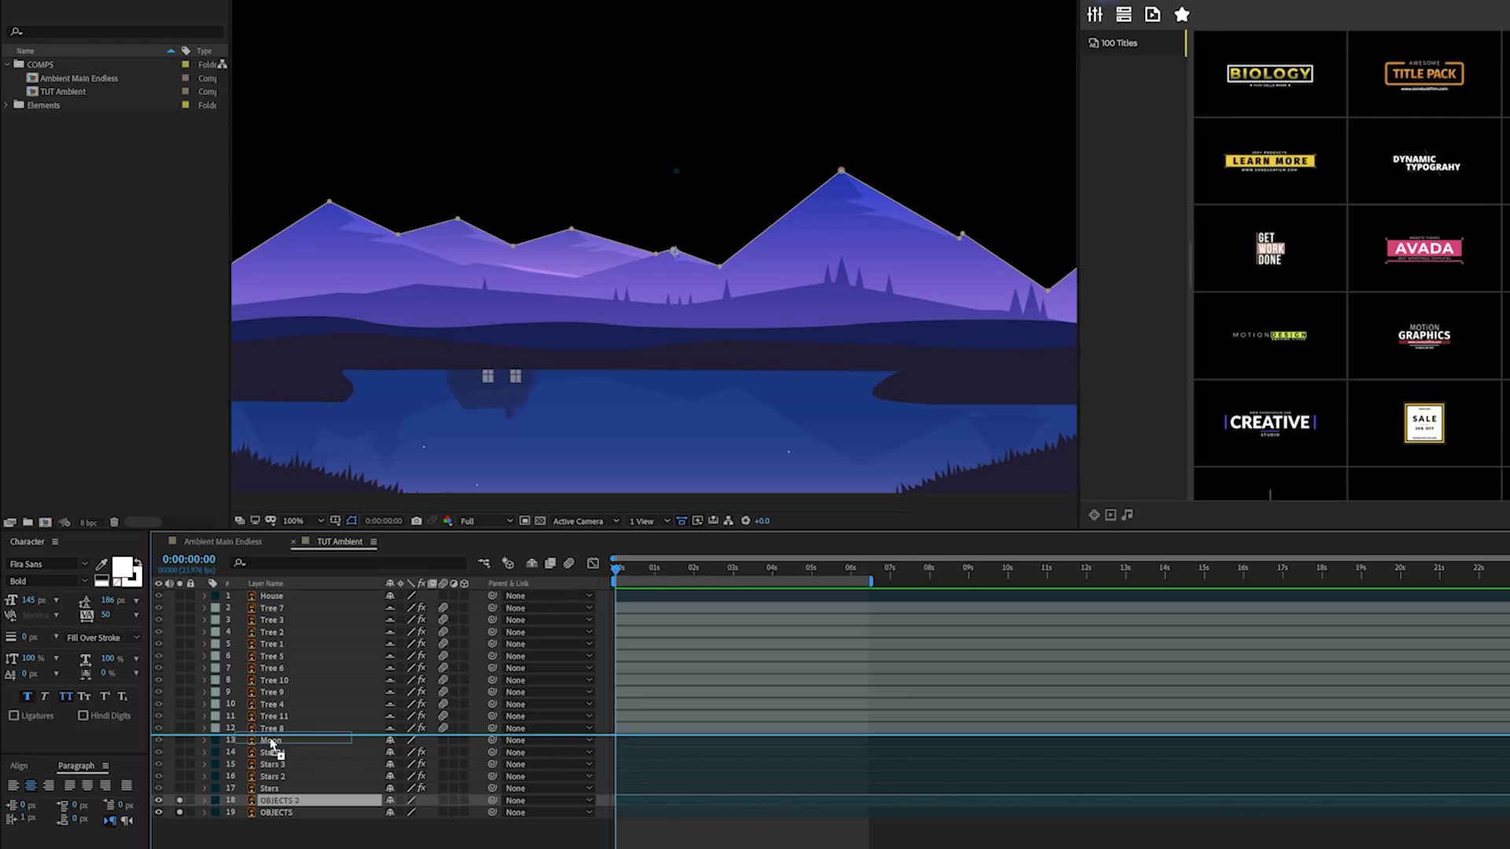
pyautogui.moveTo(271, 743); pyautogui.dragTo(262, 752)
# - Set the original OBJECTS layer's mask mode to Subtract and clear the selection
pyautogui.click(256, 815)
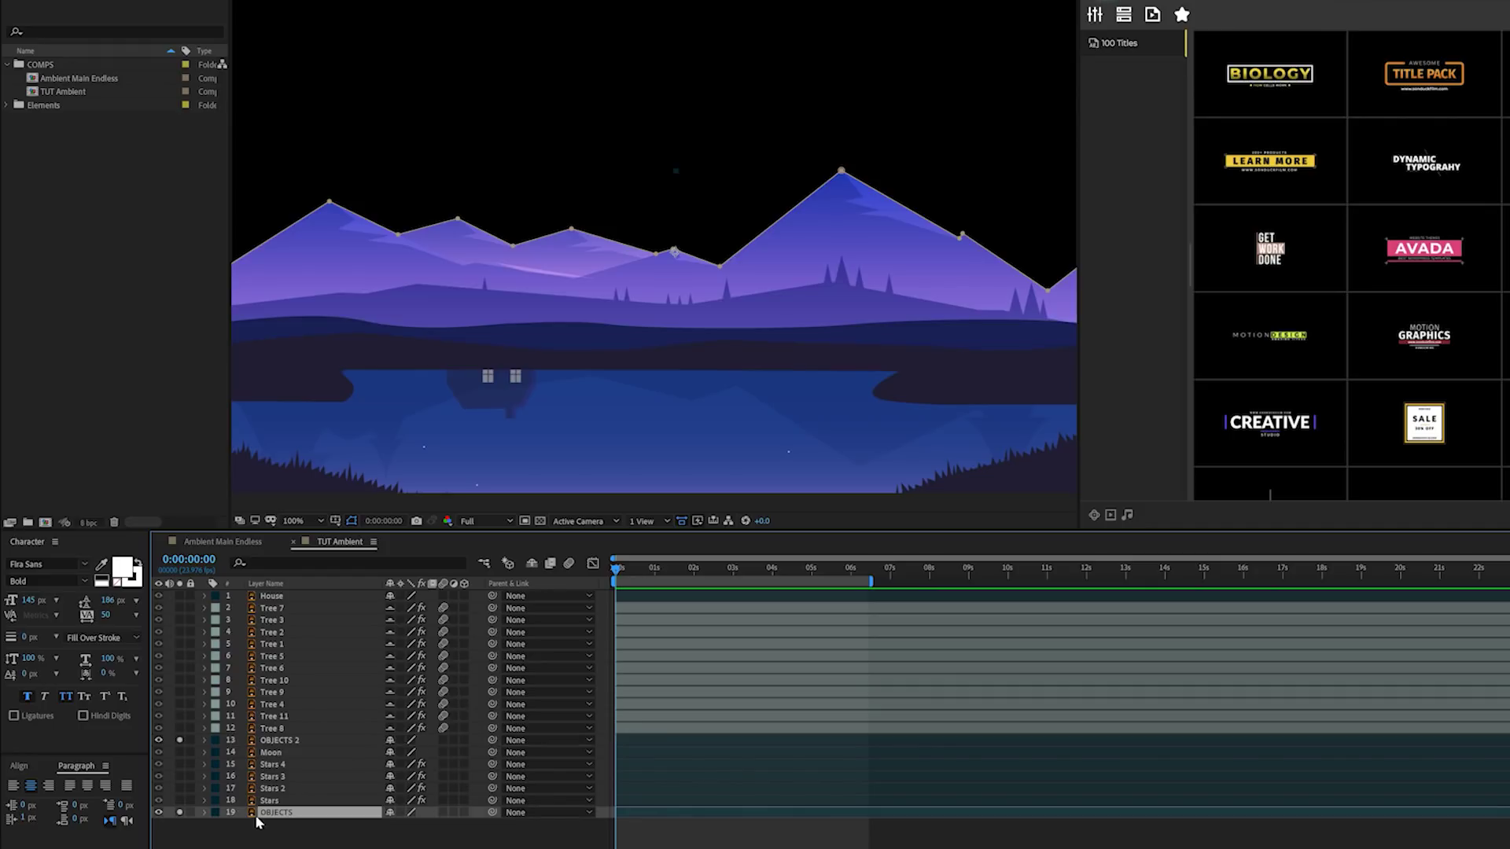
pyautogui.press('m')
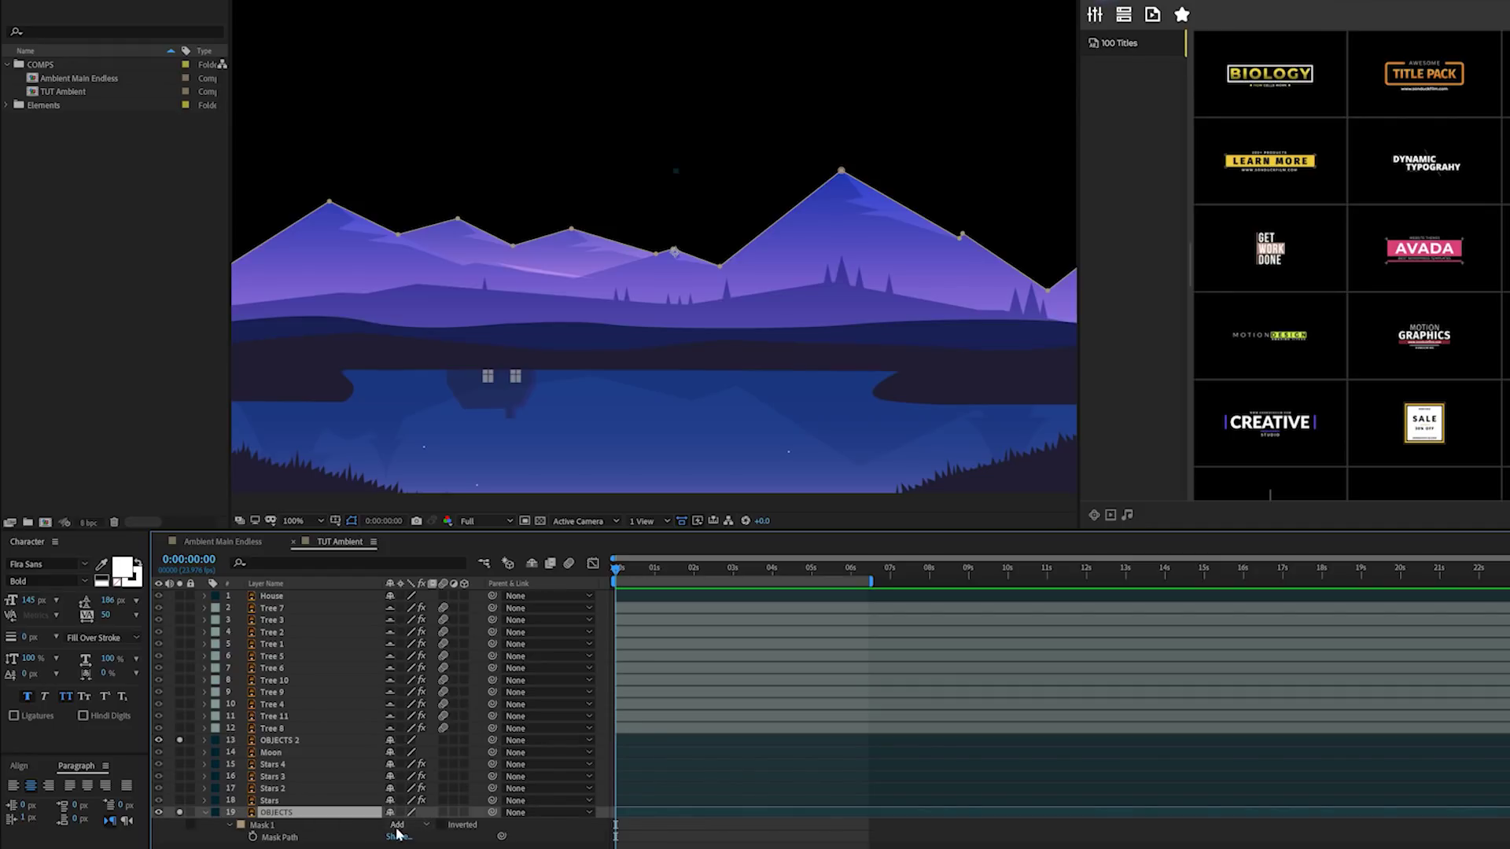
pyautogui.click(398, 826)
pyautogui.click(412, 753)
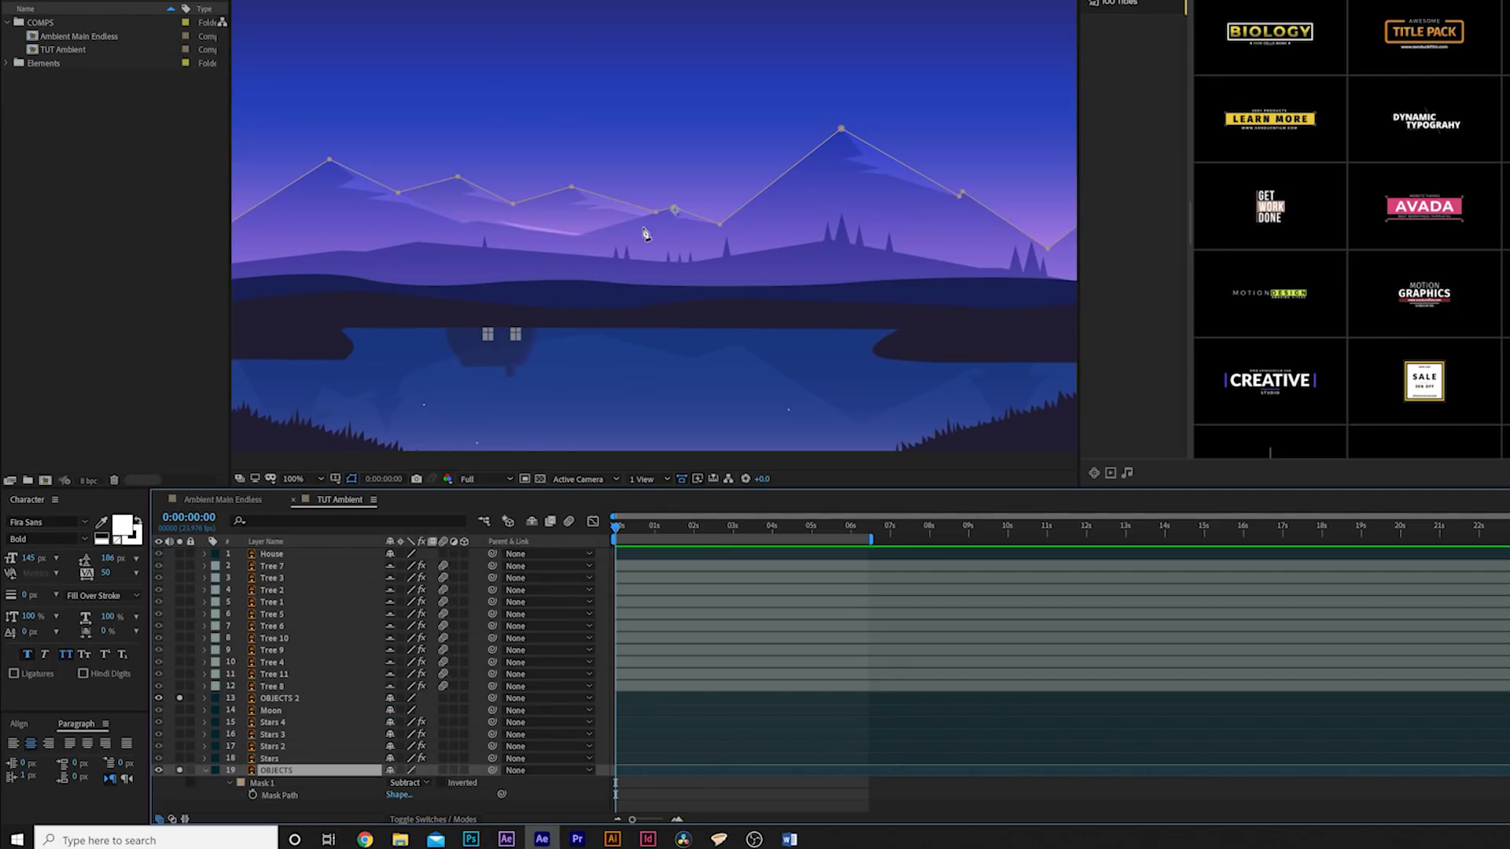
pyautogui.click(668, 802)
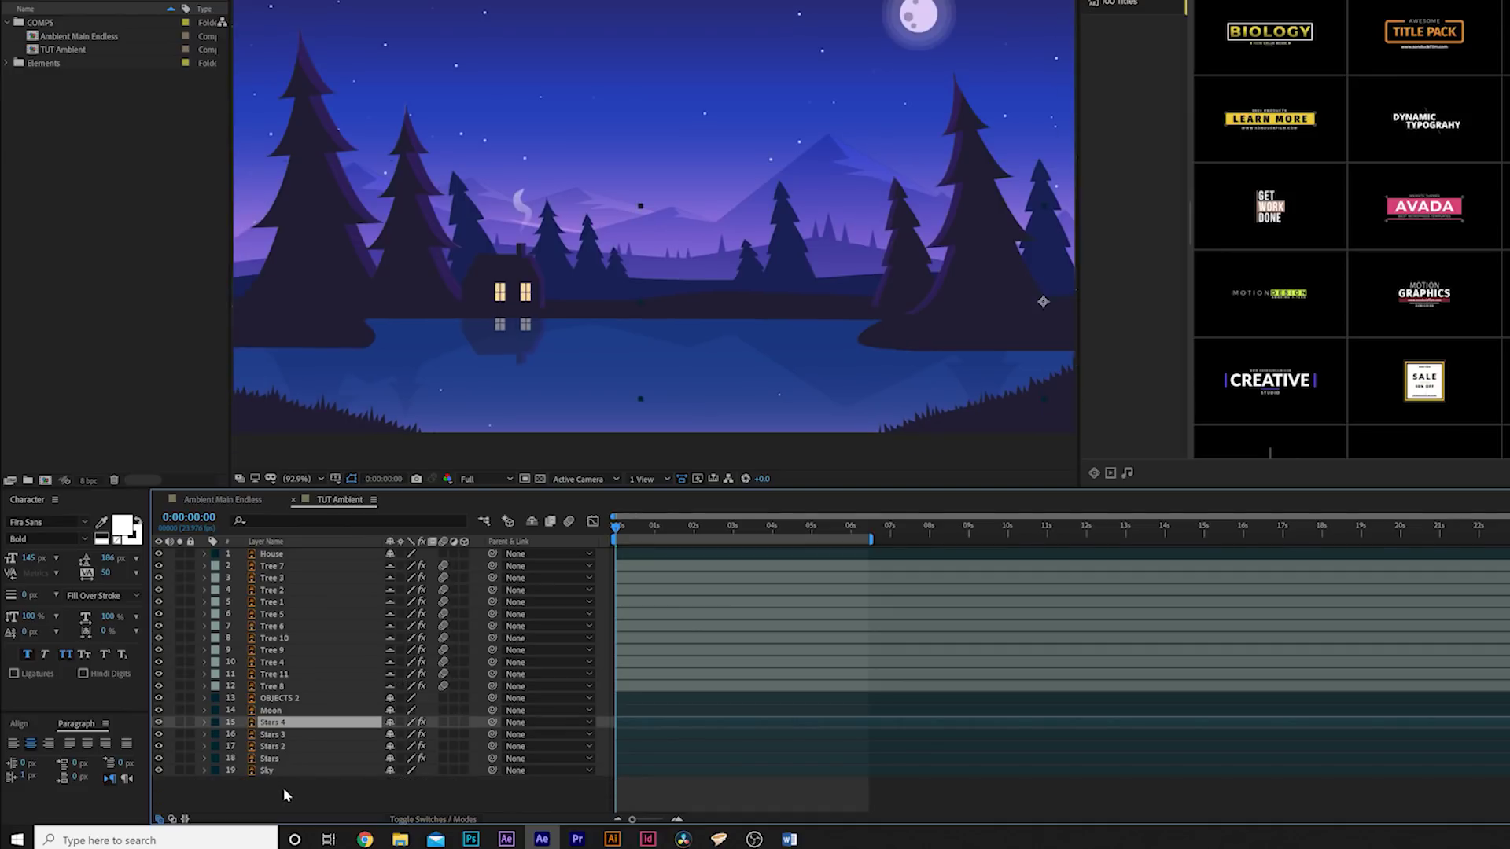
pyautogui.click(286, 796)
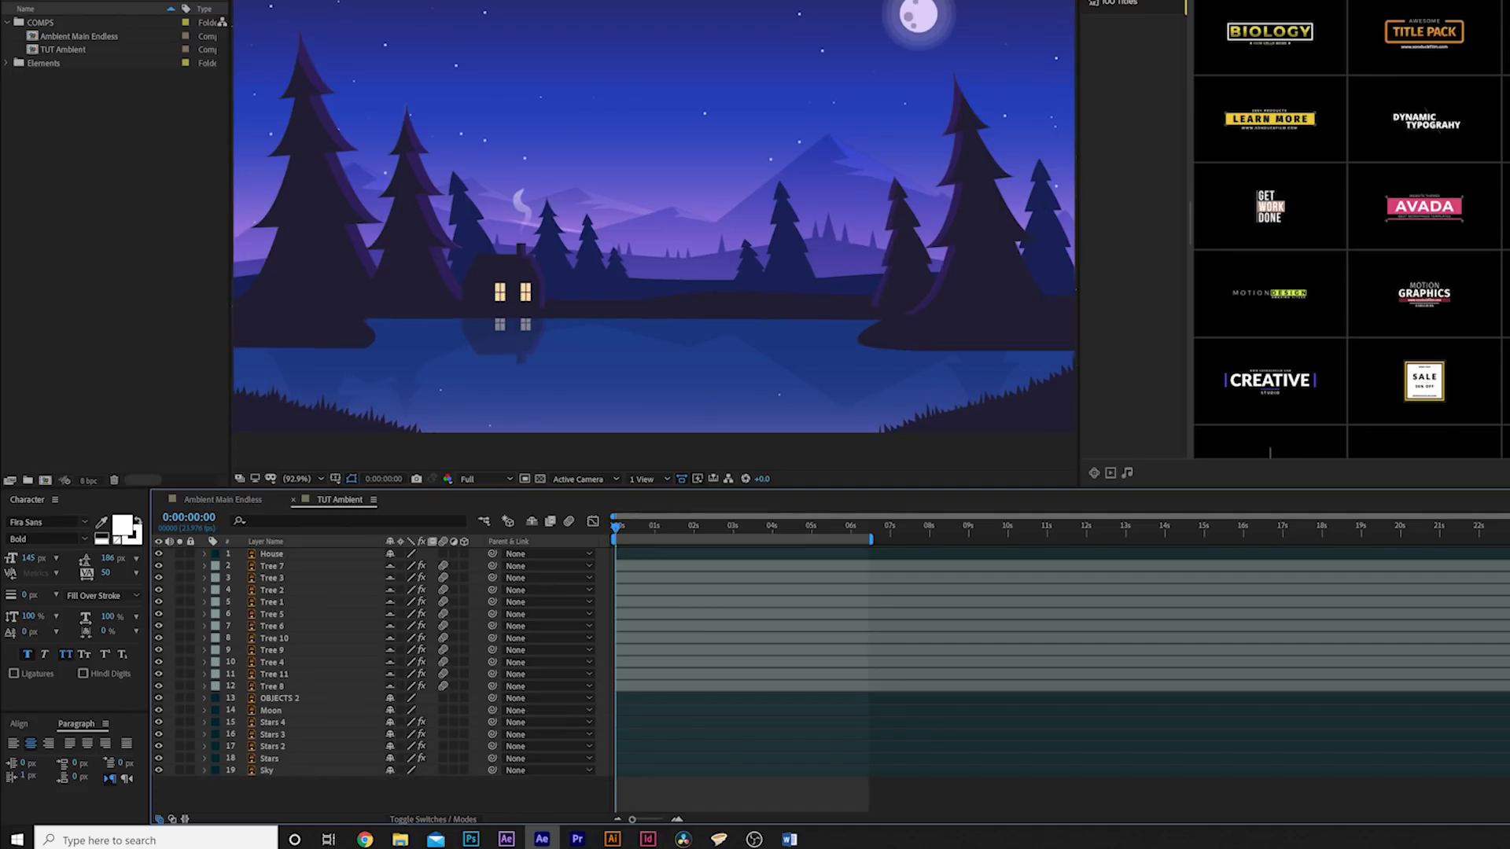
pyautogui.click(107, 23)
# - Add Null 5 and parent all four star layers to it
pyautogui.moveTo(142, 43)
pyautogui.click(354, 98)
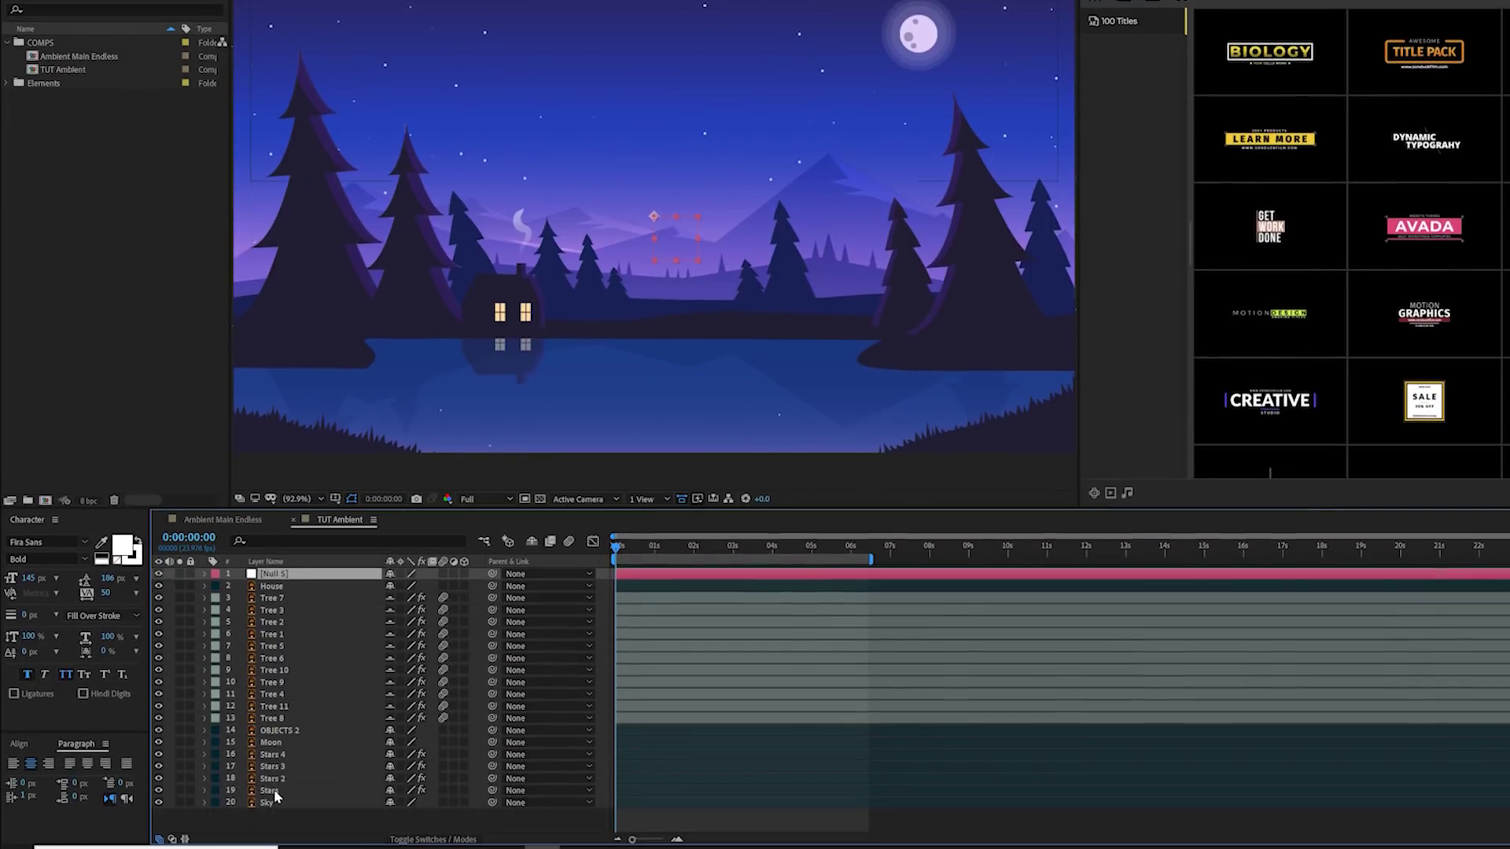
pyautogui.click(279, 848)
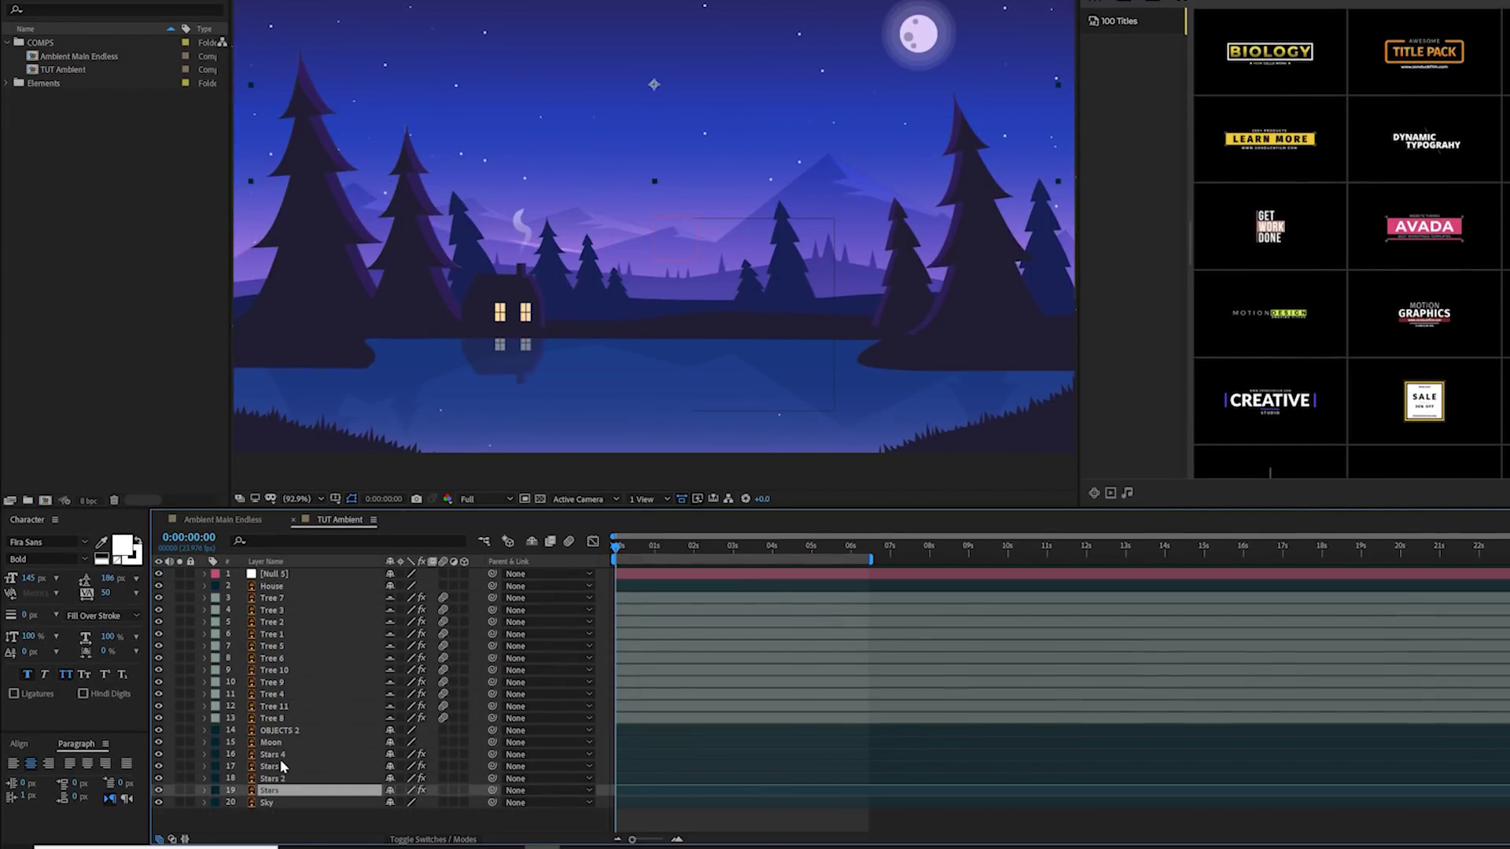
pyautogui.keyDown('shift'); pyautogui.click(484, 848); pyautogui.keyUp('shift')
pyautogui.moveTo(492, 754); pyautogui.dragTo(274, 576)
pyautogui.click(279, 577)
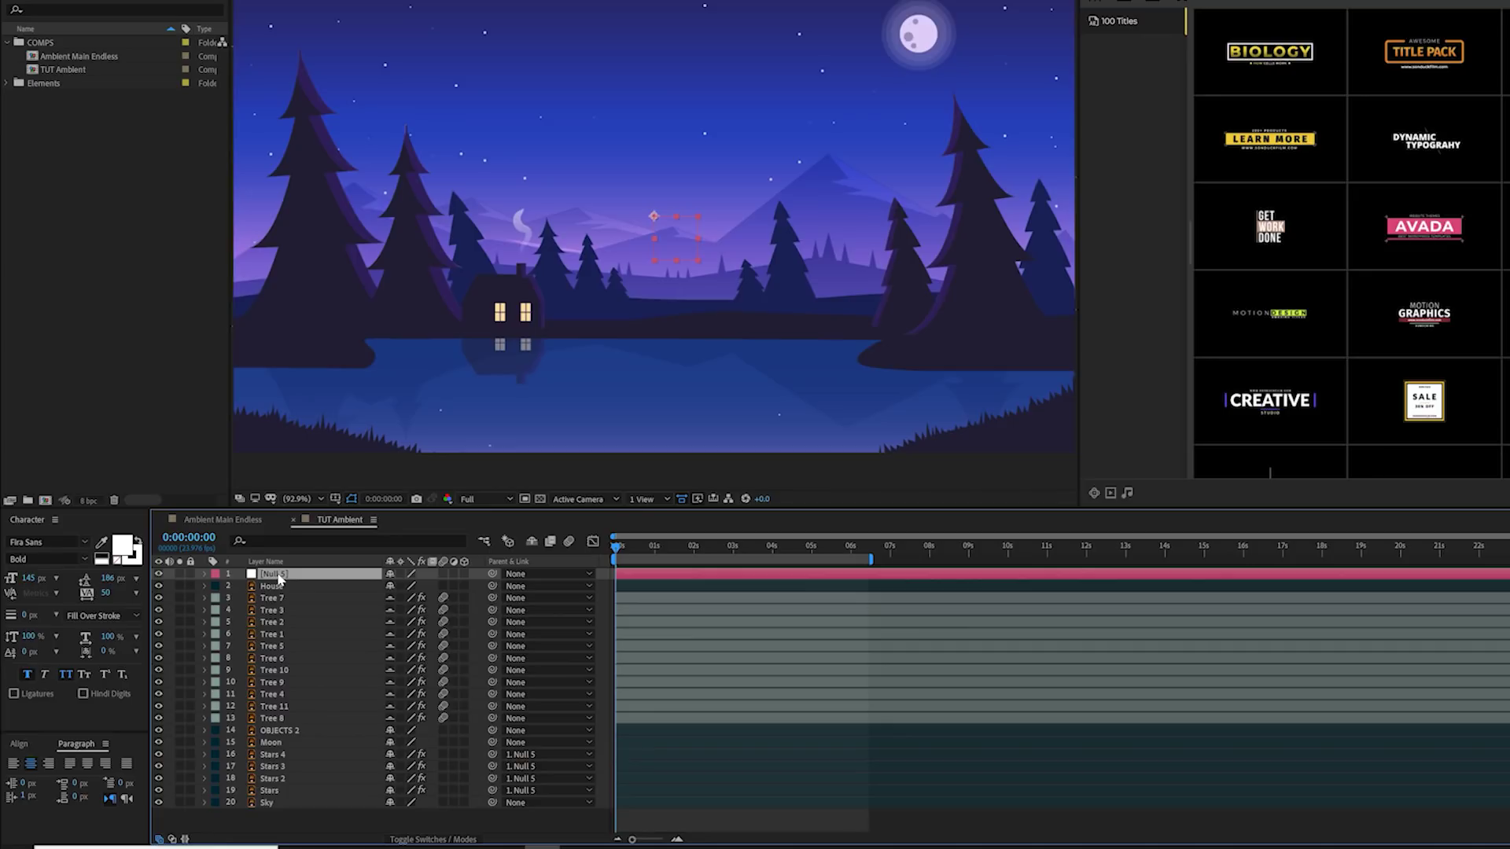
# - Keyframe Null 5's Rotation at 0 seconds and at 20 seconds
pyautogui.press('r')
pyautogui.click(240, 586)
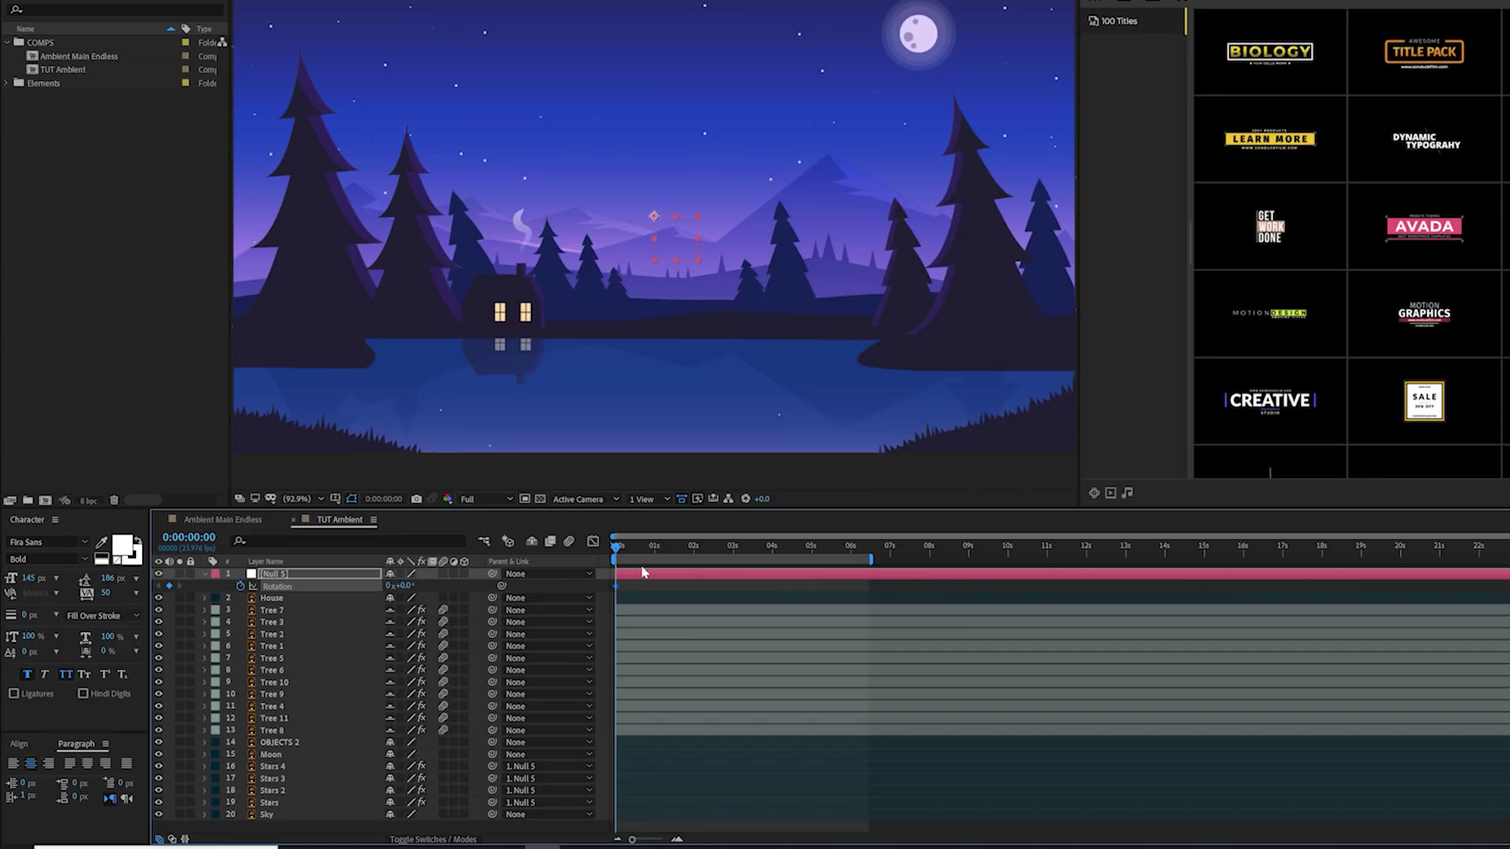
pyautogui.moveTo(720, 546); pyautogui.dragTo(1401, 563)
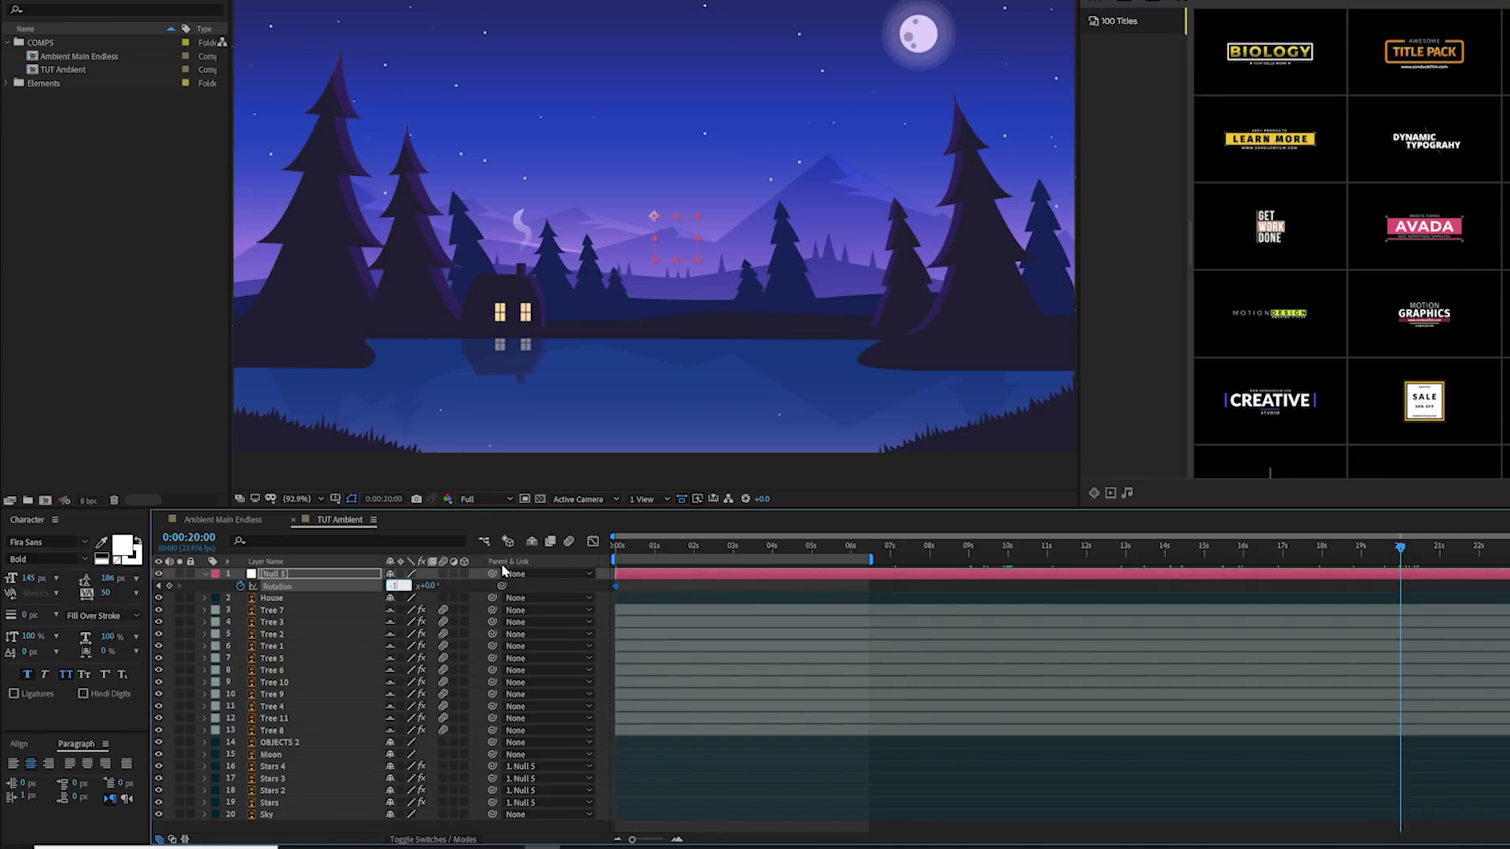
pyautogui.click(617, 590)
pyautogui.moveTo(626, 546); pyautogui.dragTo(583, 549)
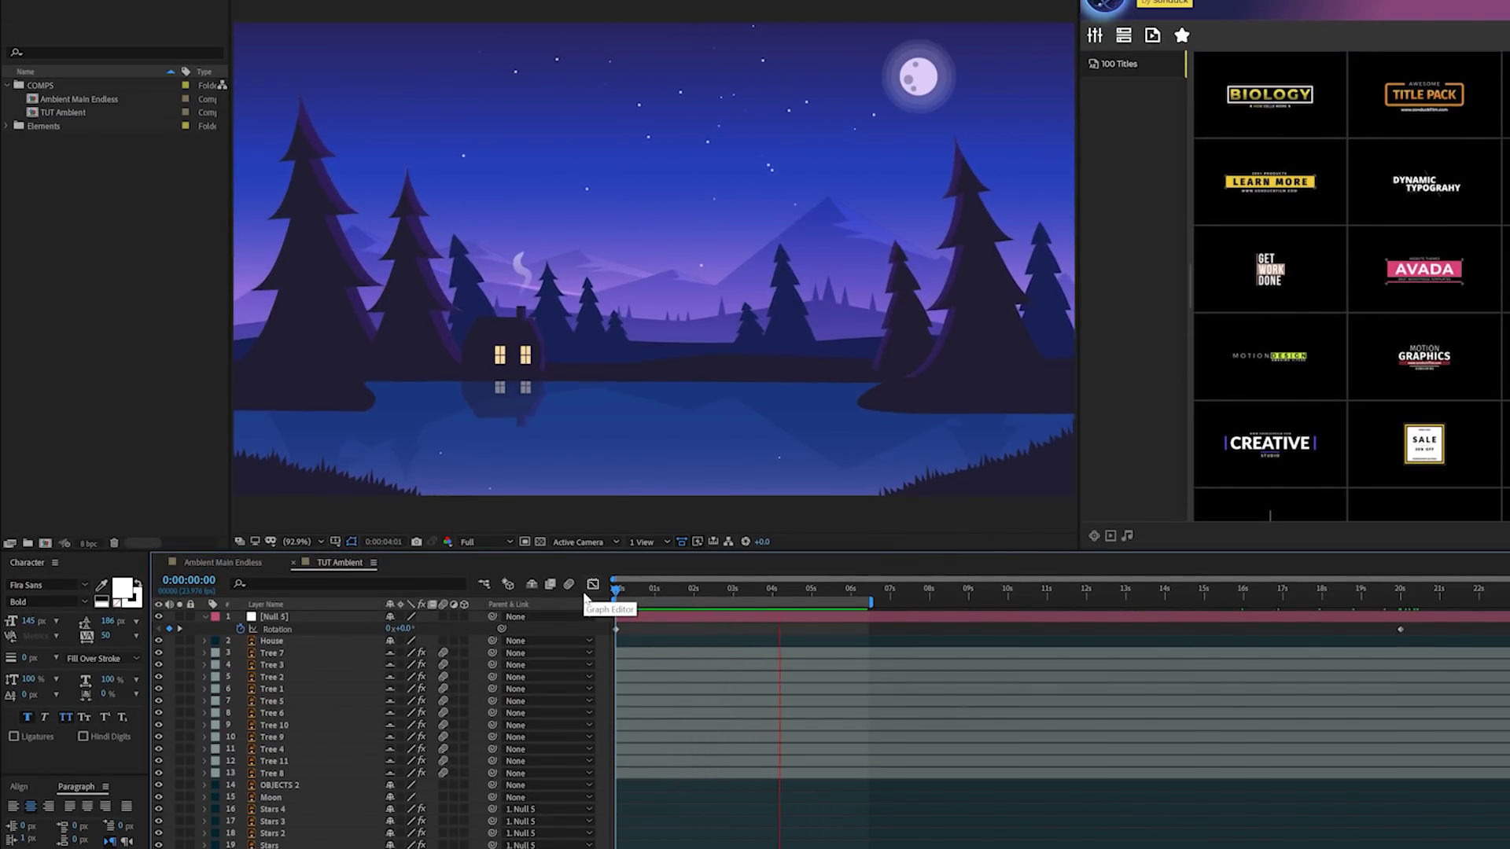
pyautogui.press('space')
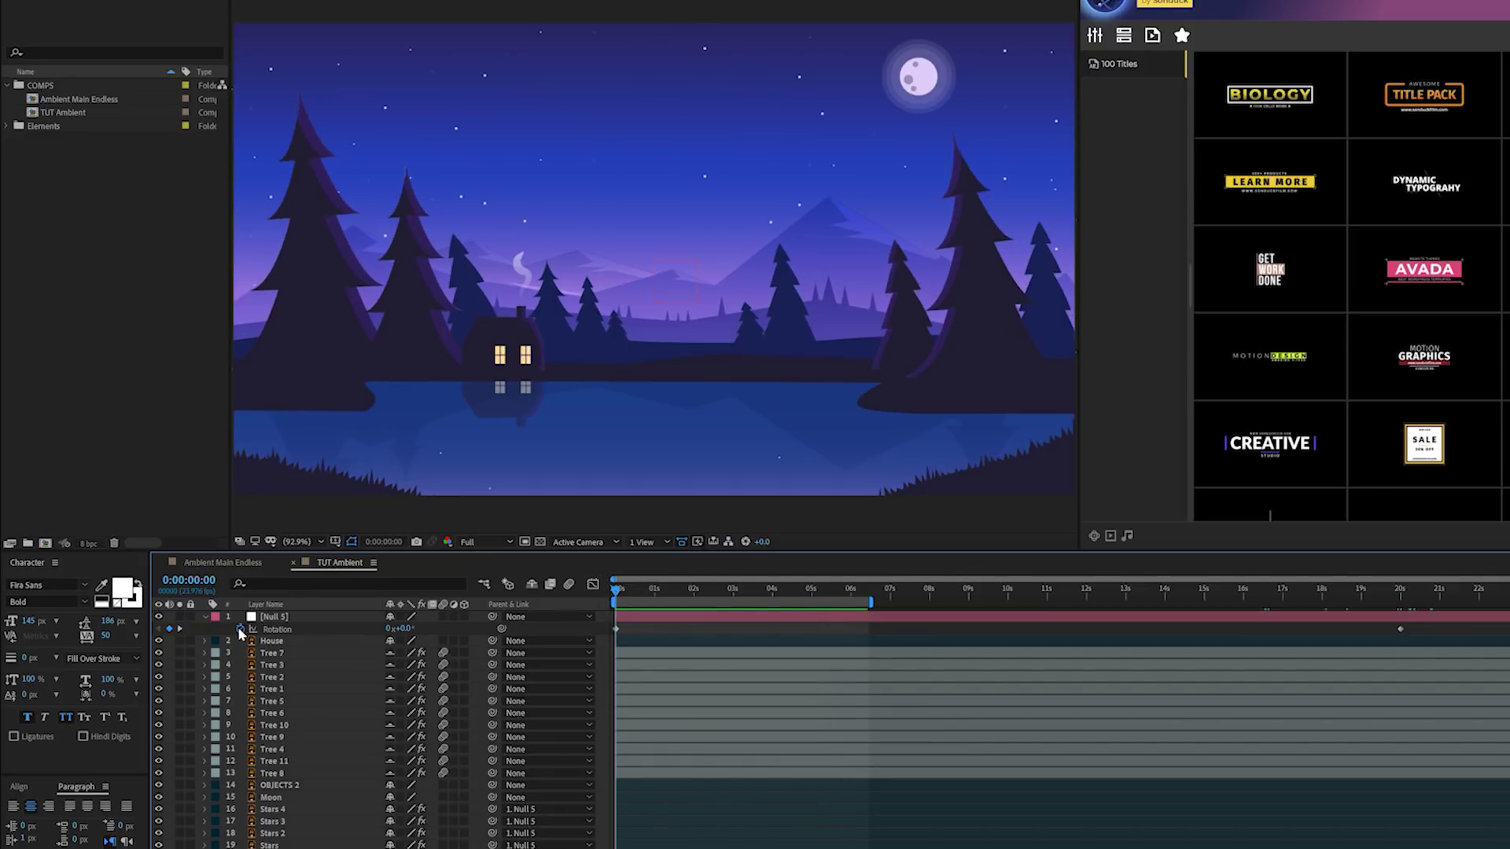
# - Add a loopOut() expression to Null 5's Rotation so the star spin keeps repeating
pyautogui.keyDown('alt'); pyautogui.click(240, 631); pyautogui.keyUp('alt')
pyautogui.write('lo')
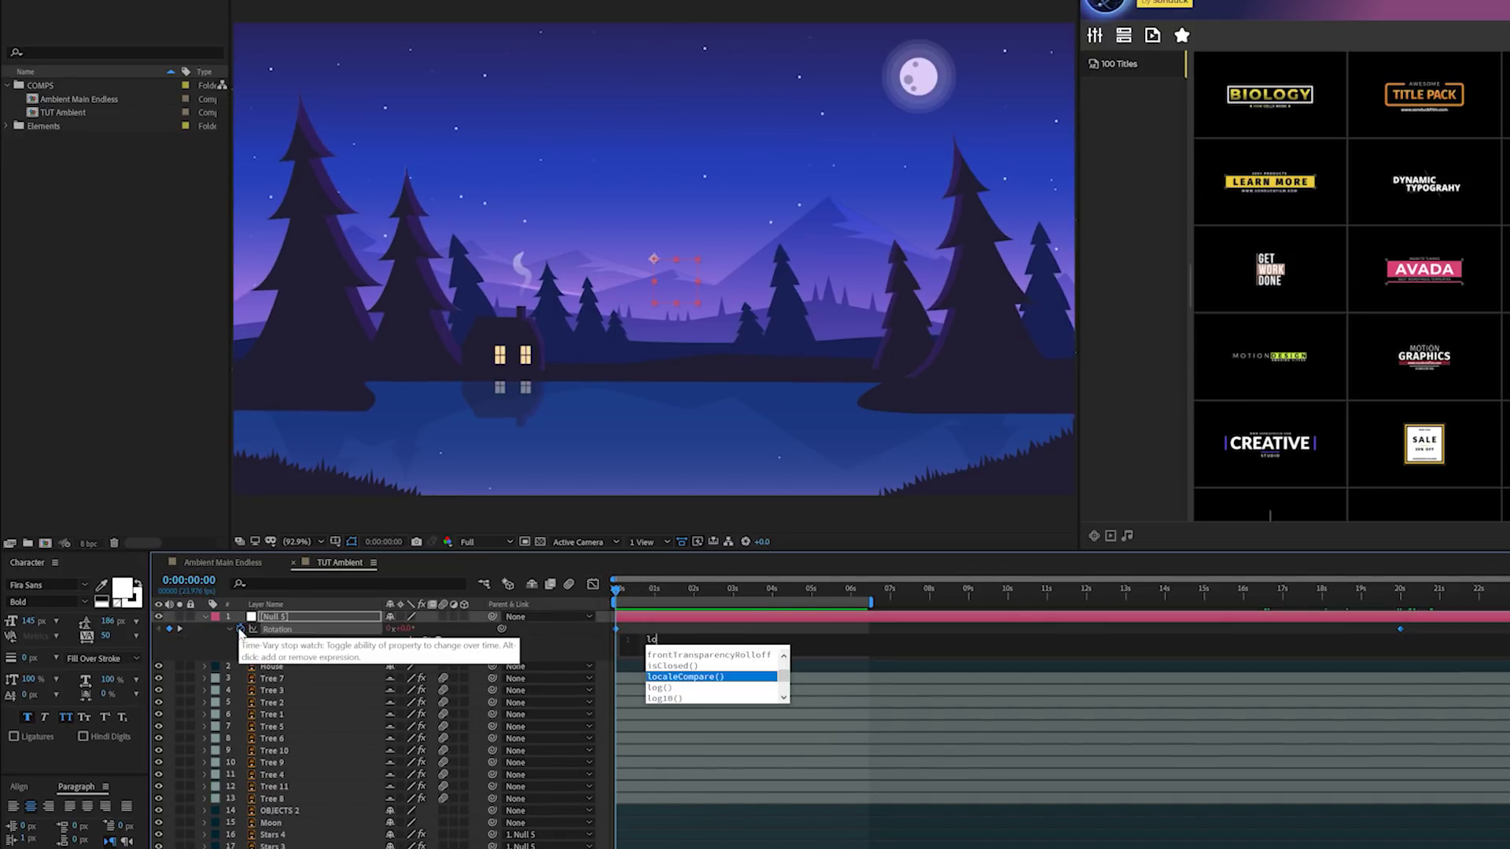
pyautogui.write('opOu')
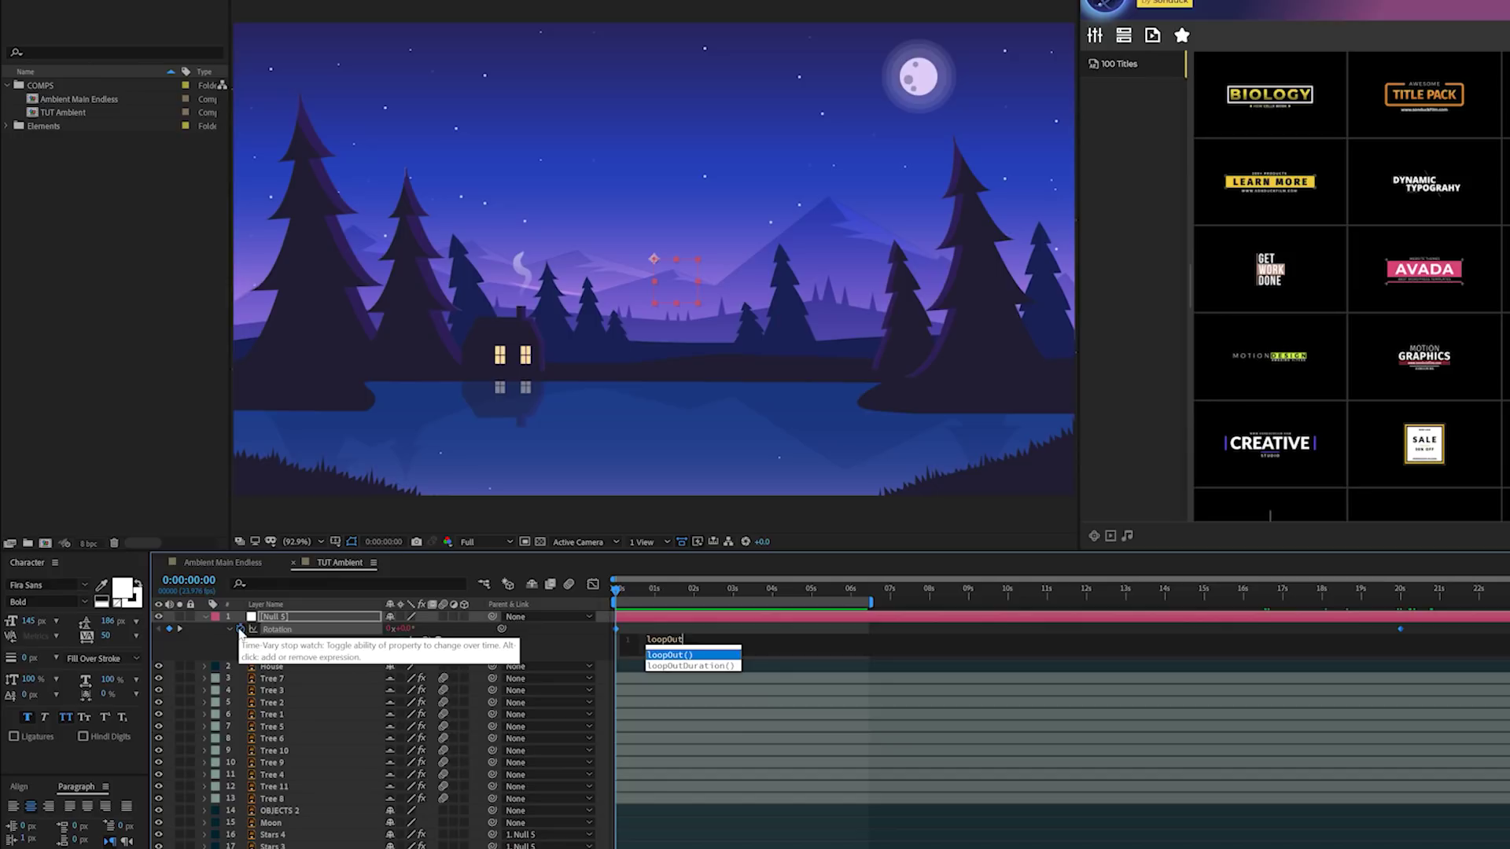
pyautogui.write('t')
pyautogui.press('Return')
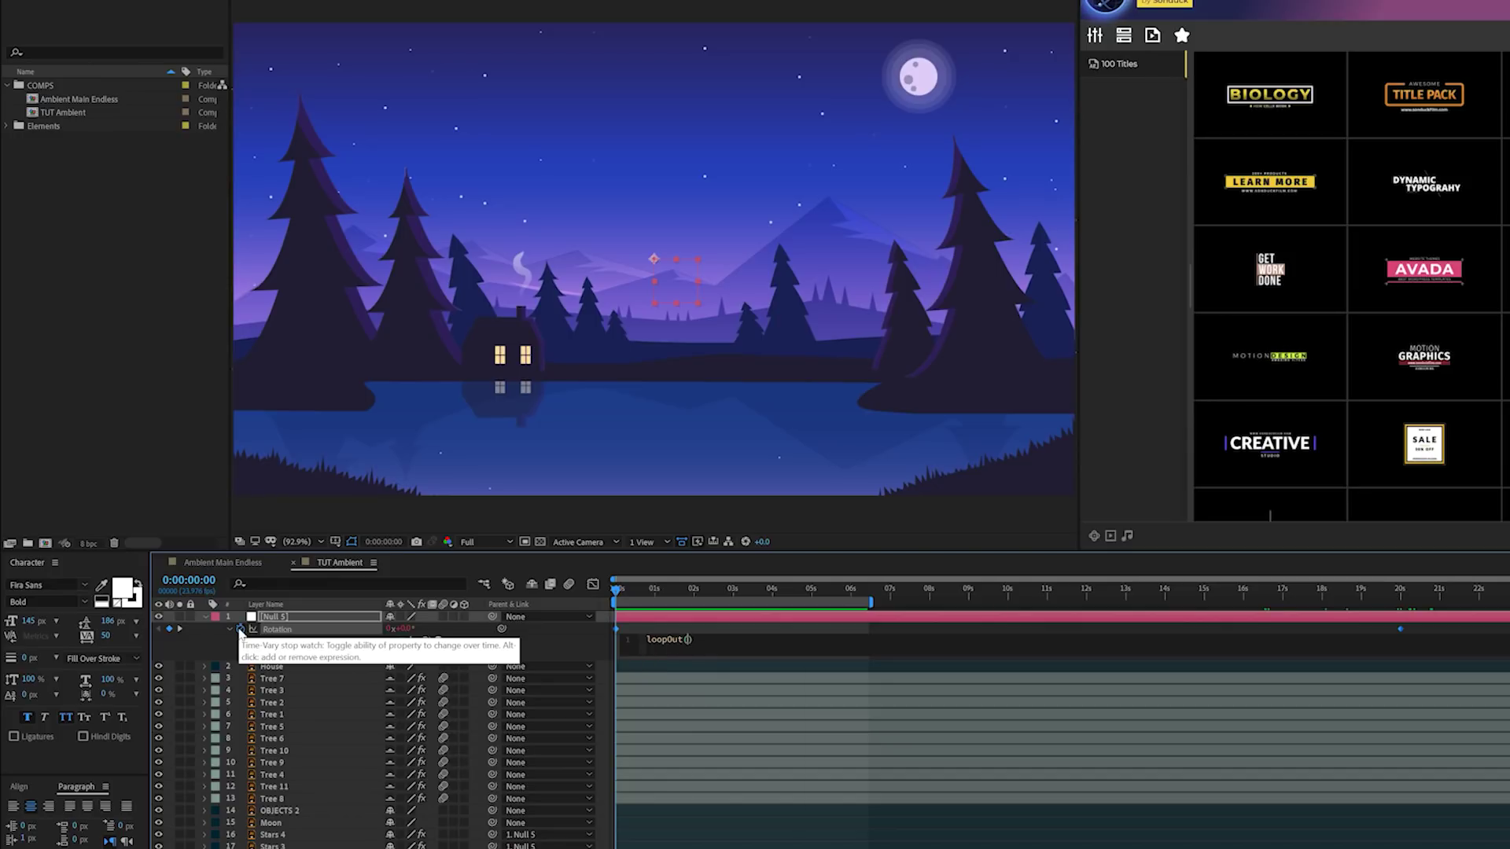
pyautogui.moveTo(692, 592); pyautogui.dragTo(160, 611)
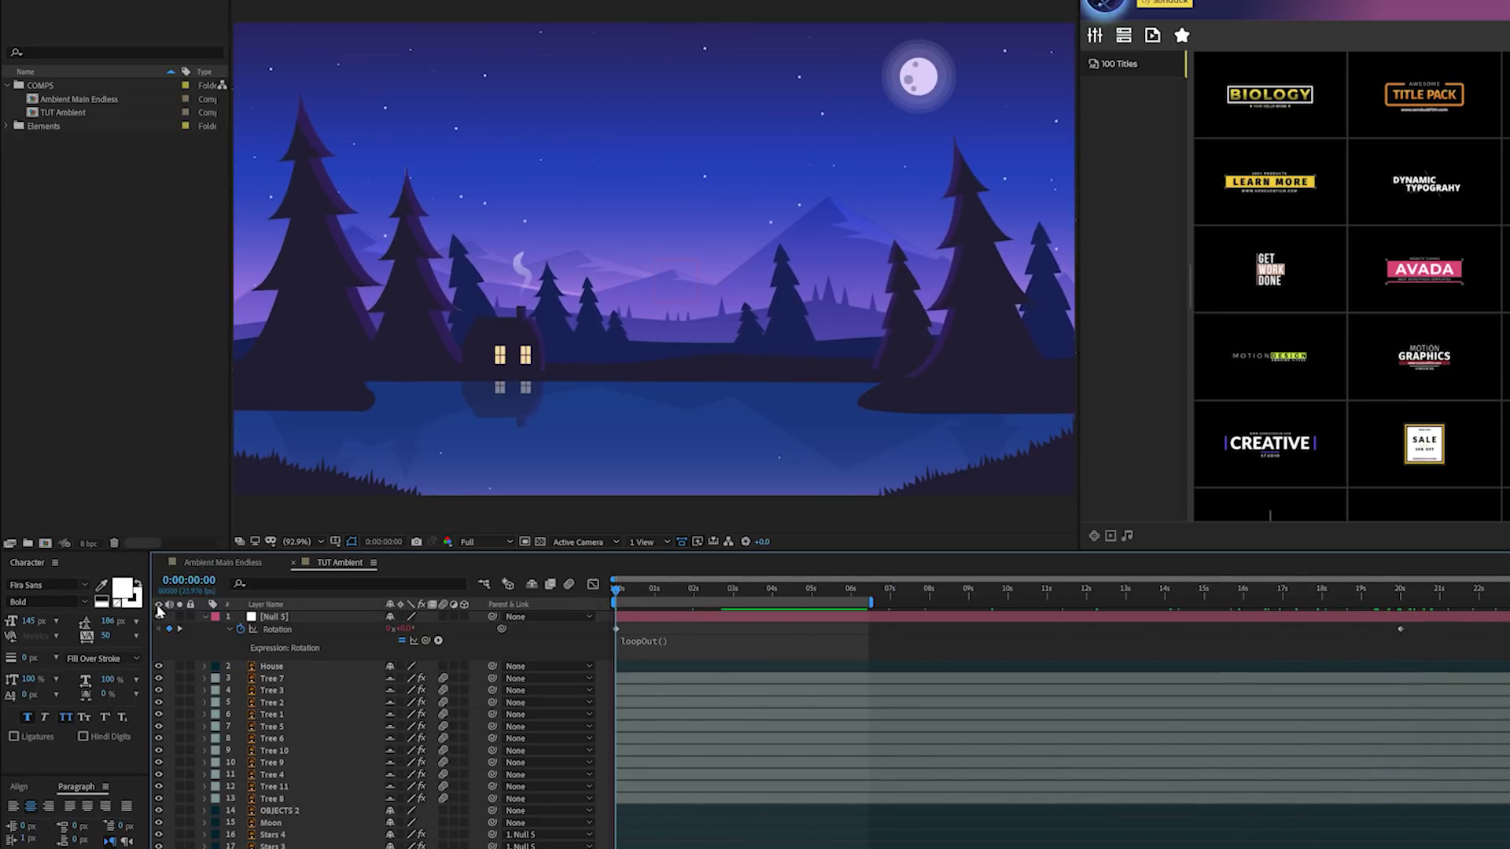
# - Add Null 6, parent the Moon layer to it, and move the moon toward the right tree line
pyautogui.click(205, 617)
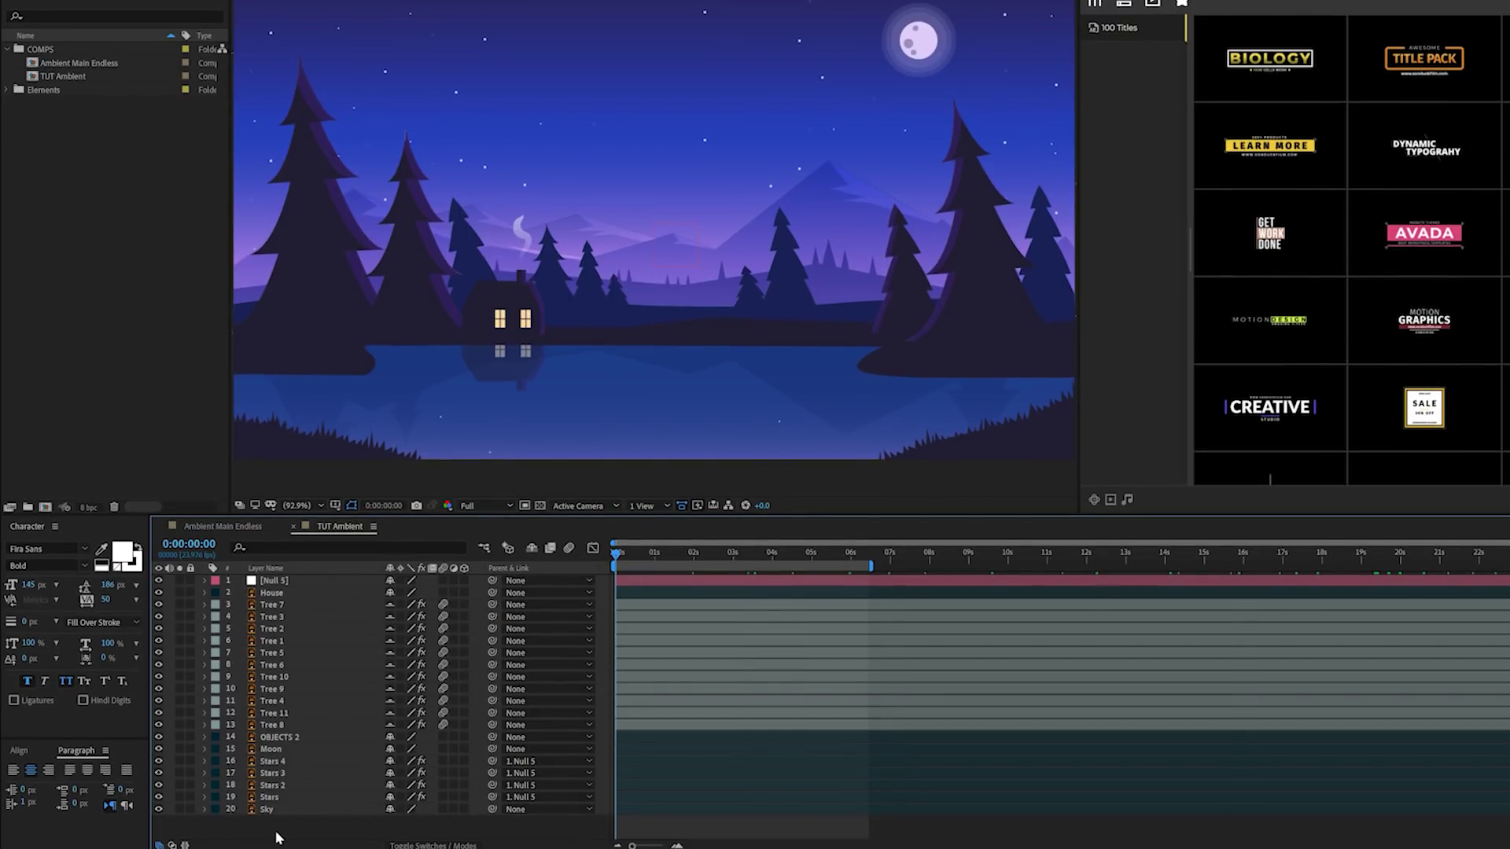
pyautogui.click(108, 20)
pyautogui.moveTo(126, 35)
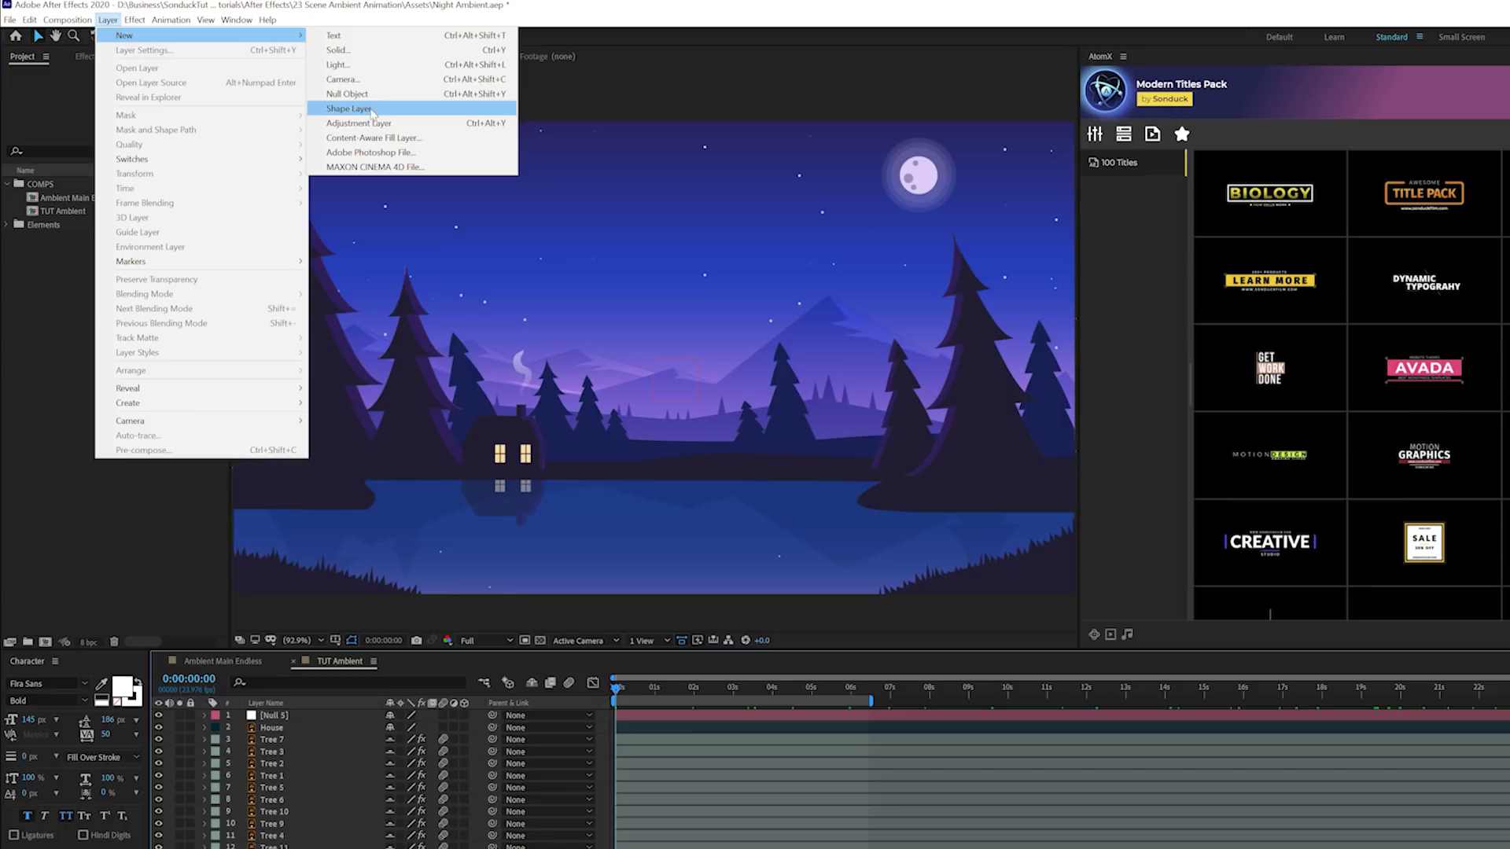
pyautogui.click(346, 93)
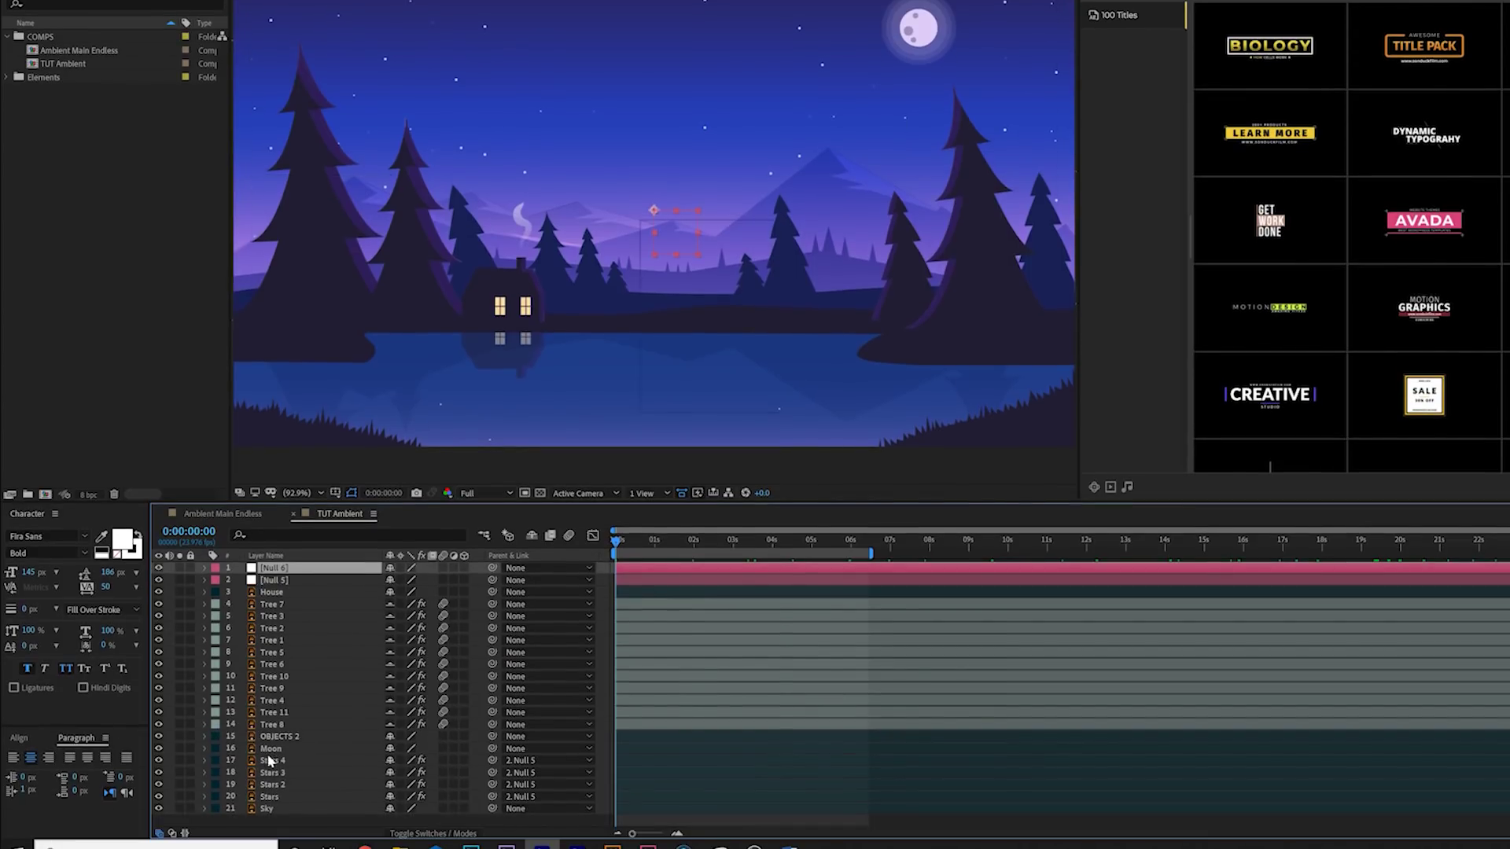
pyautogui.click(269, 753)
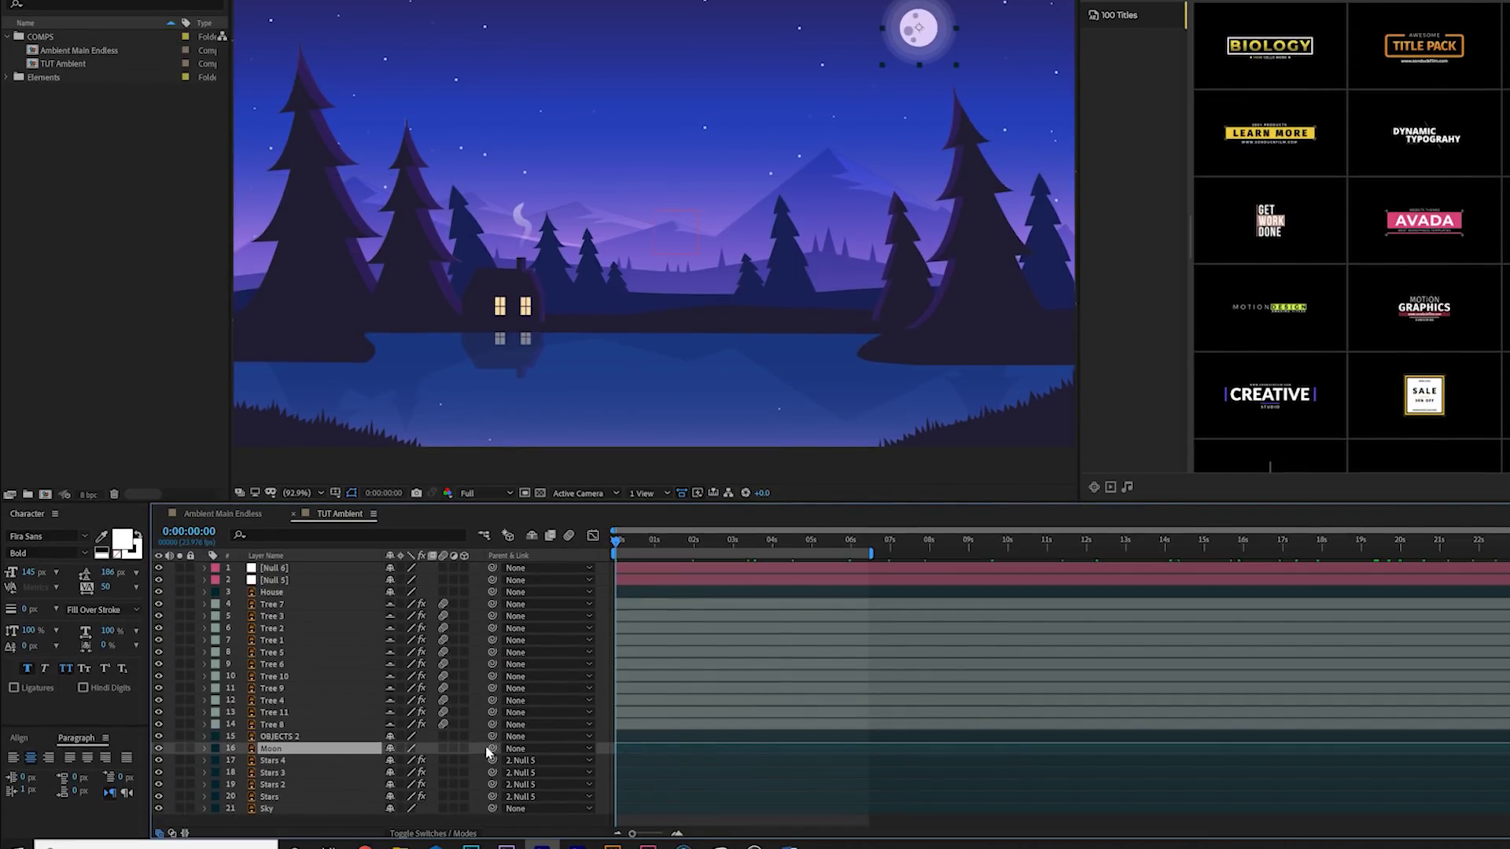
pyautogui.moveTo(490, 748); pyautogui.dragTo(273, 568)
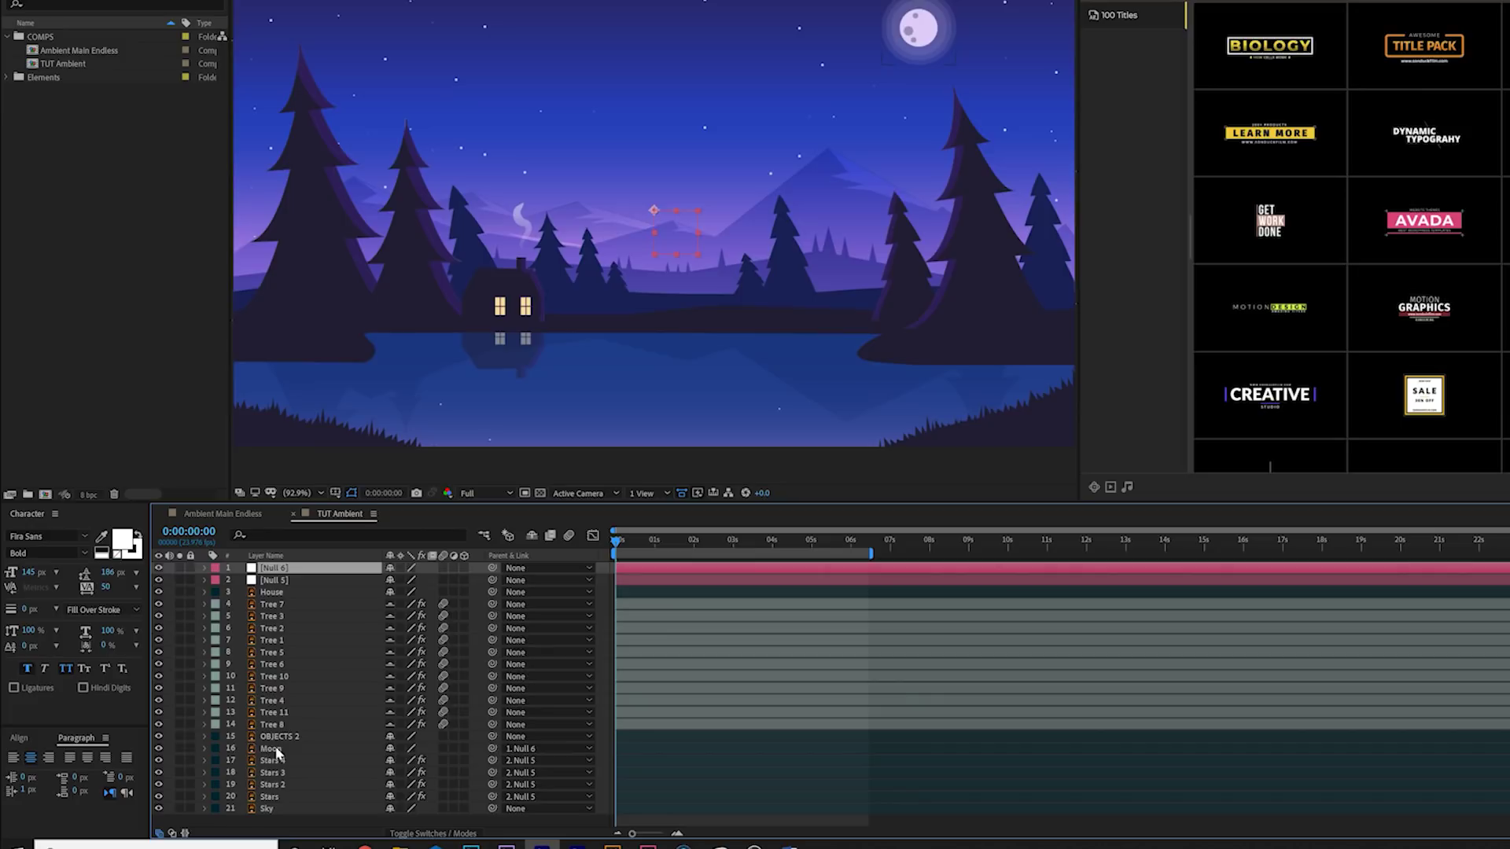
pyautogui.click(276, 751)
pyautogui.moveTo(924, 43); pyautogui.dragTo(1014, 254)
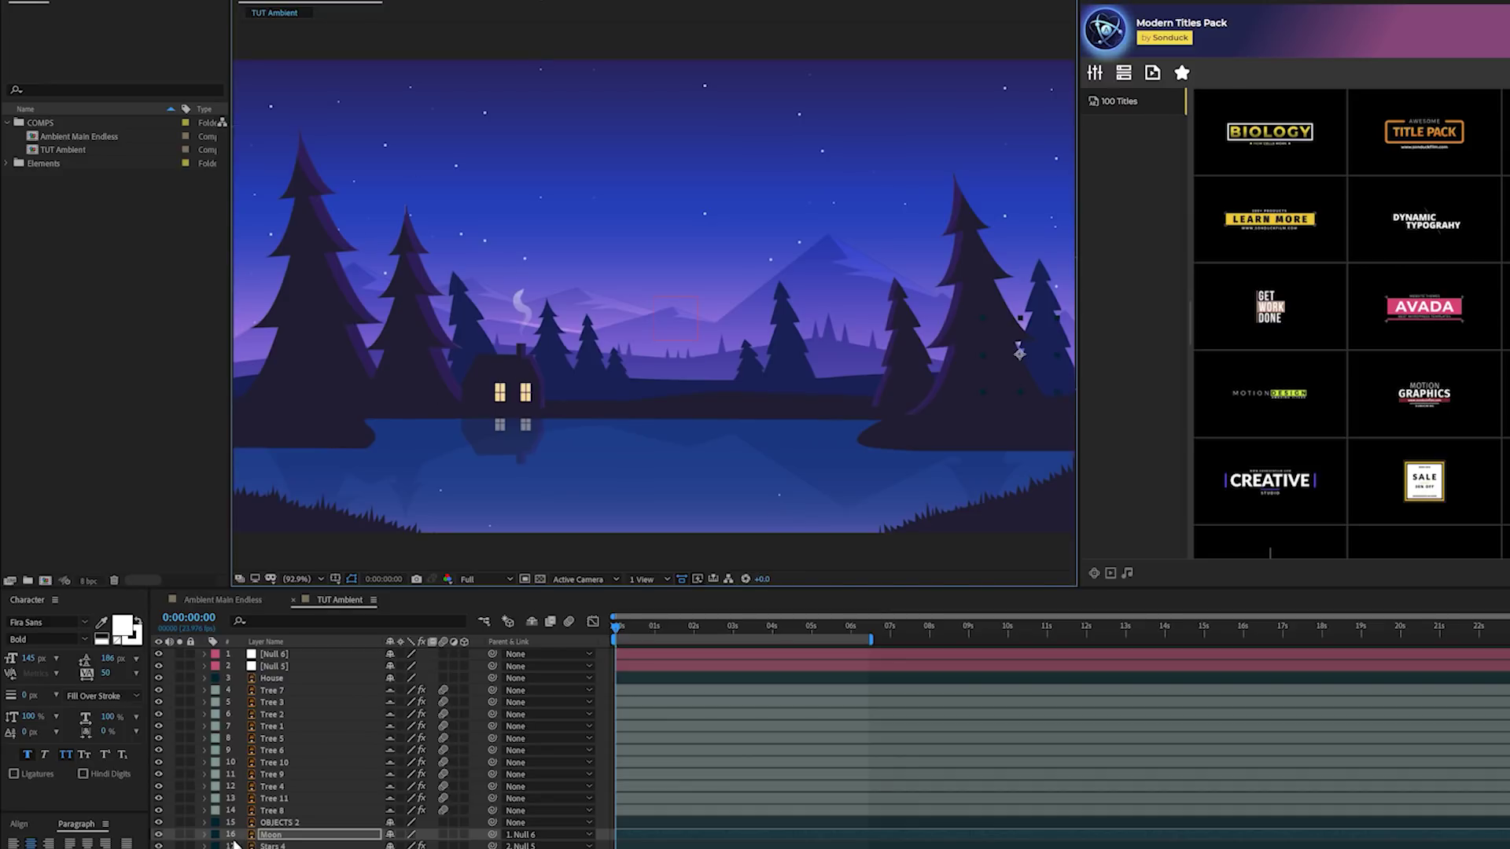
# - Keyframe Null 6's Rotation from 0 to about 11 seconds and preview the moon swing
pyautogui.click(275, 657)
pyautogui.press('r')
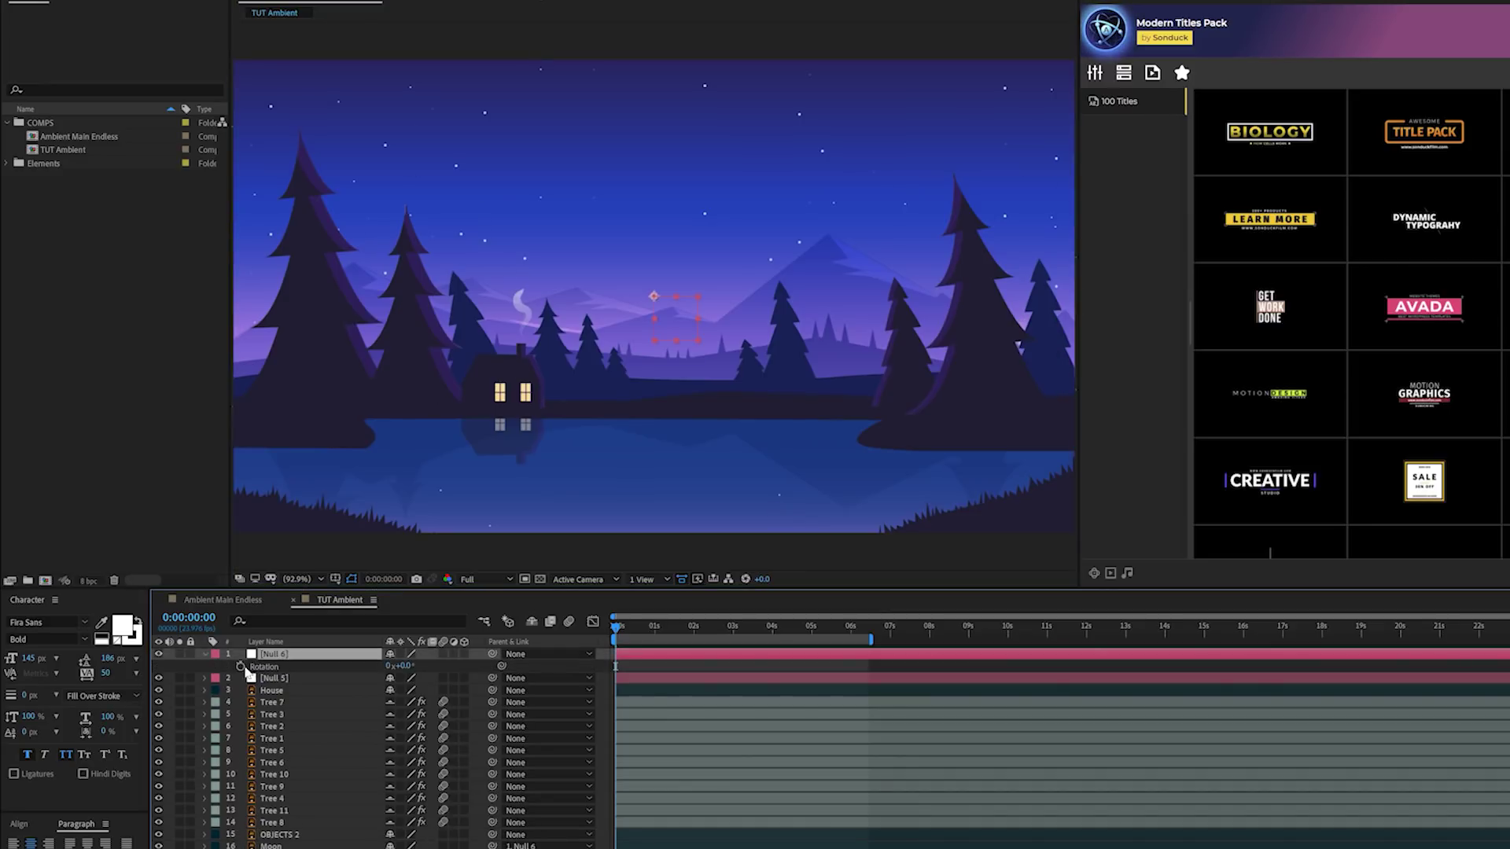
pyautogui.click(241, 667)
pyautogui.moveTo(846, 629); pyautogui.dragTo(1046, 633)
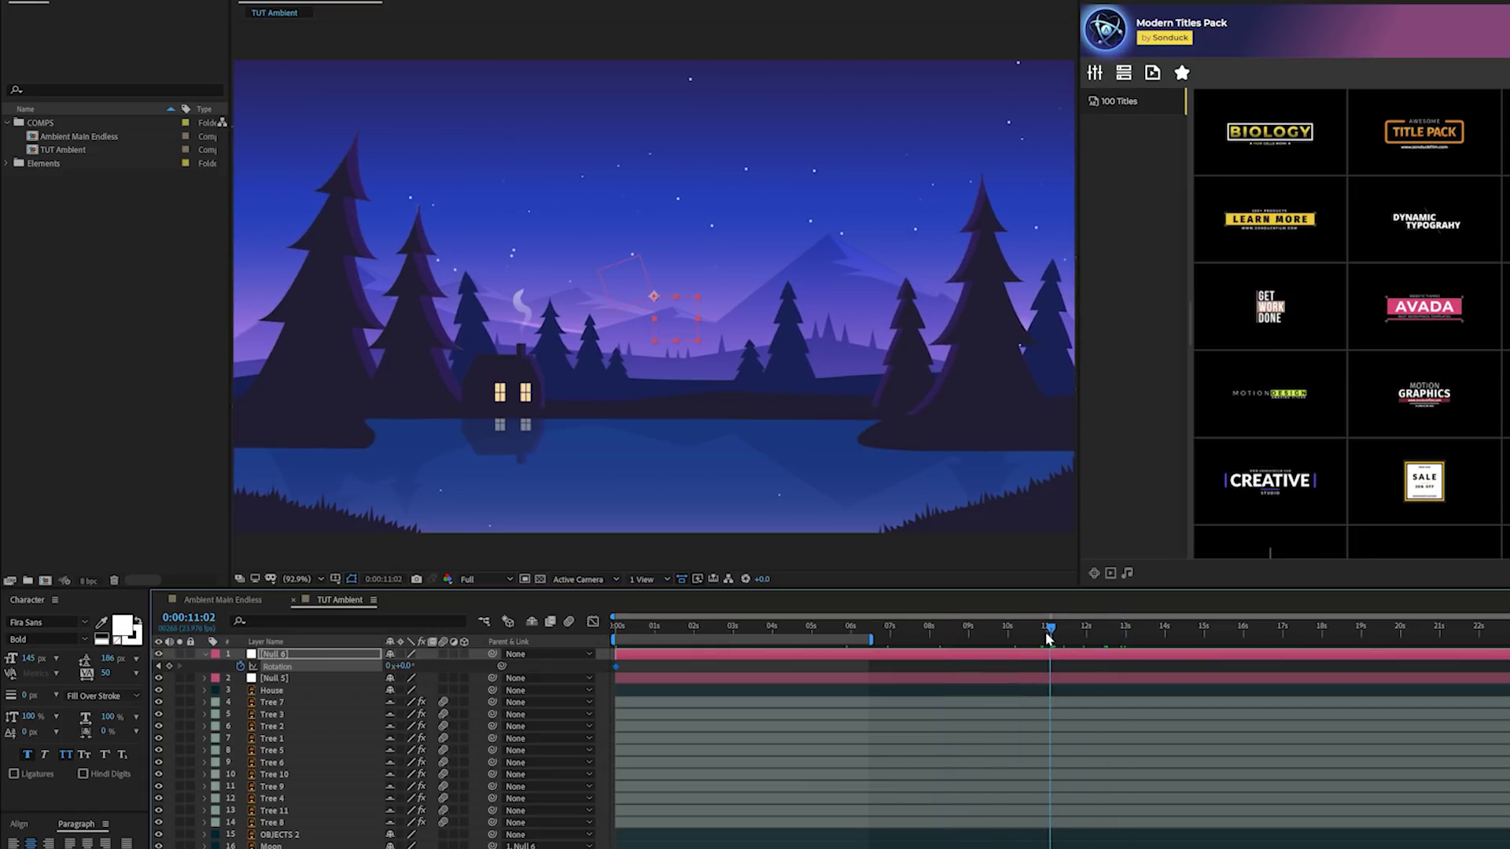
pyautogui.moveTo(403, 666); pyautogui.dragTo(271, 677)
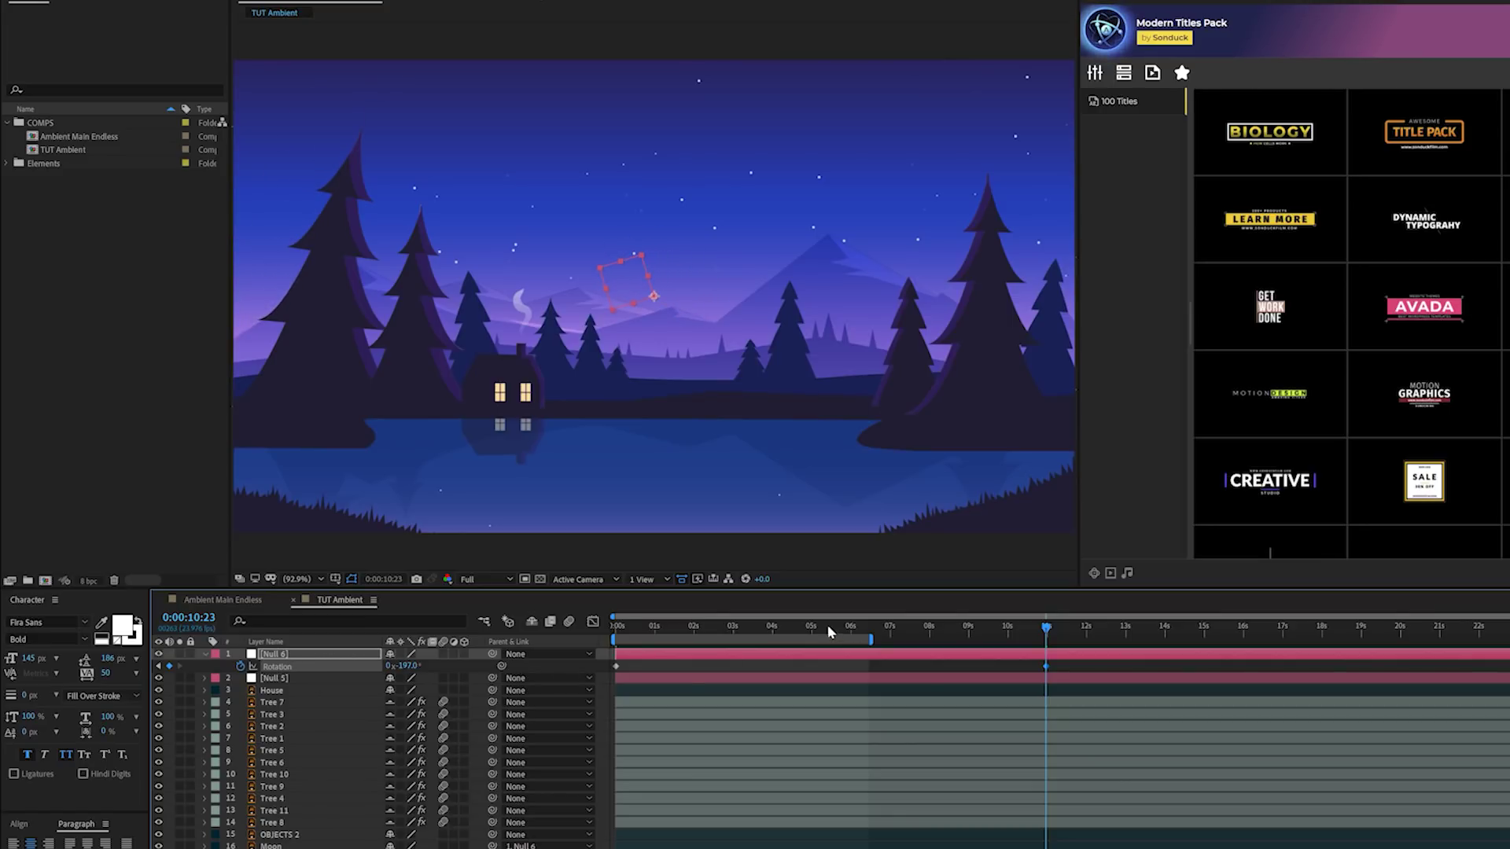
pyautogui.press('Home')
pyautogui.press('space')
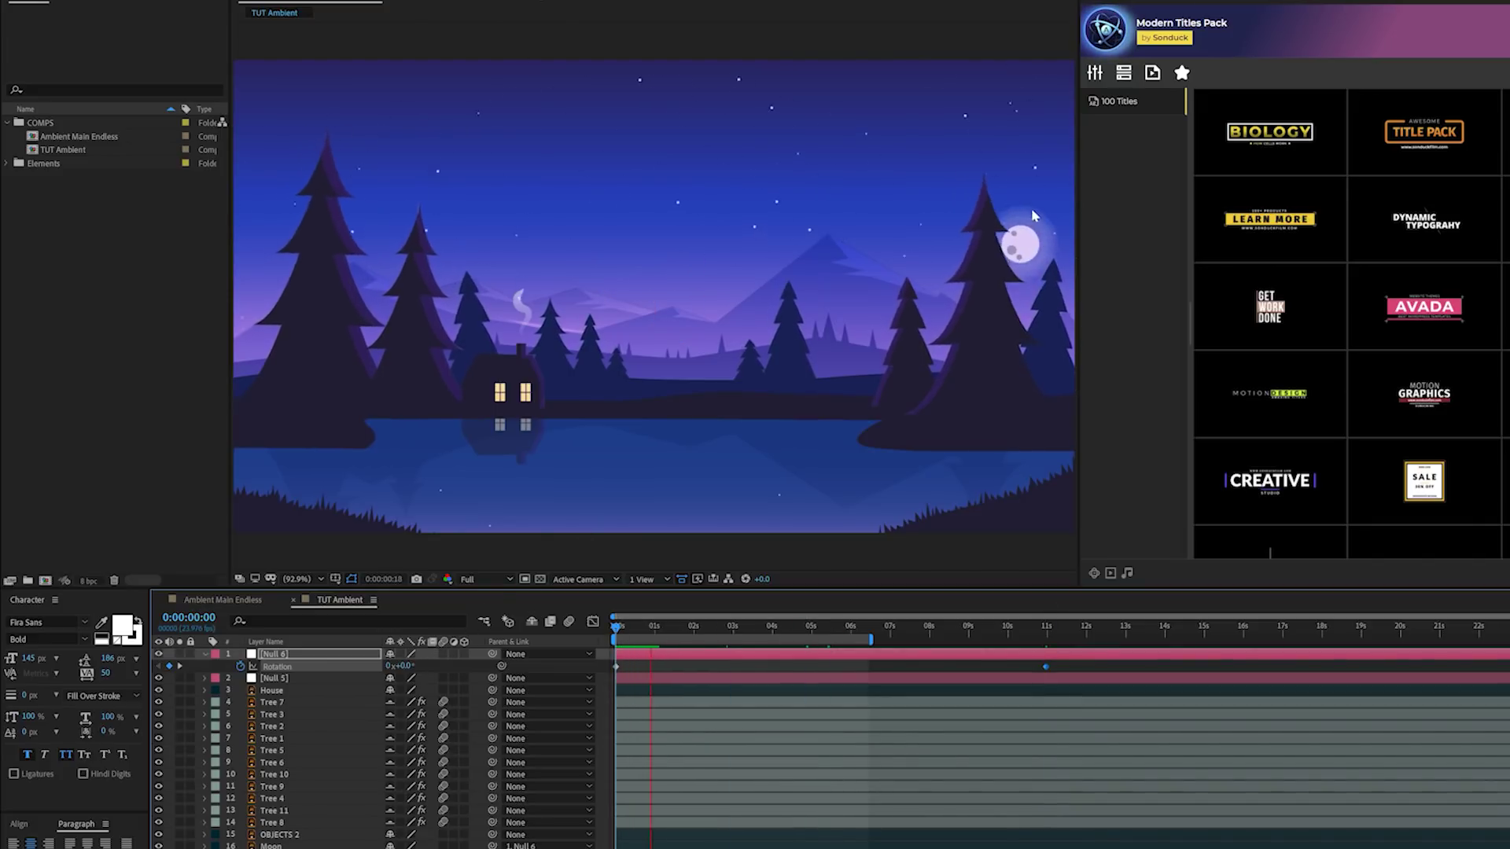
pyautogui.keyDown('alt'); pyautogui.click(241, 666); pyautogui.keyUp('alt')
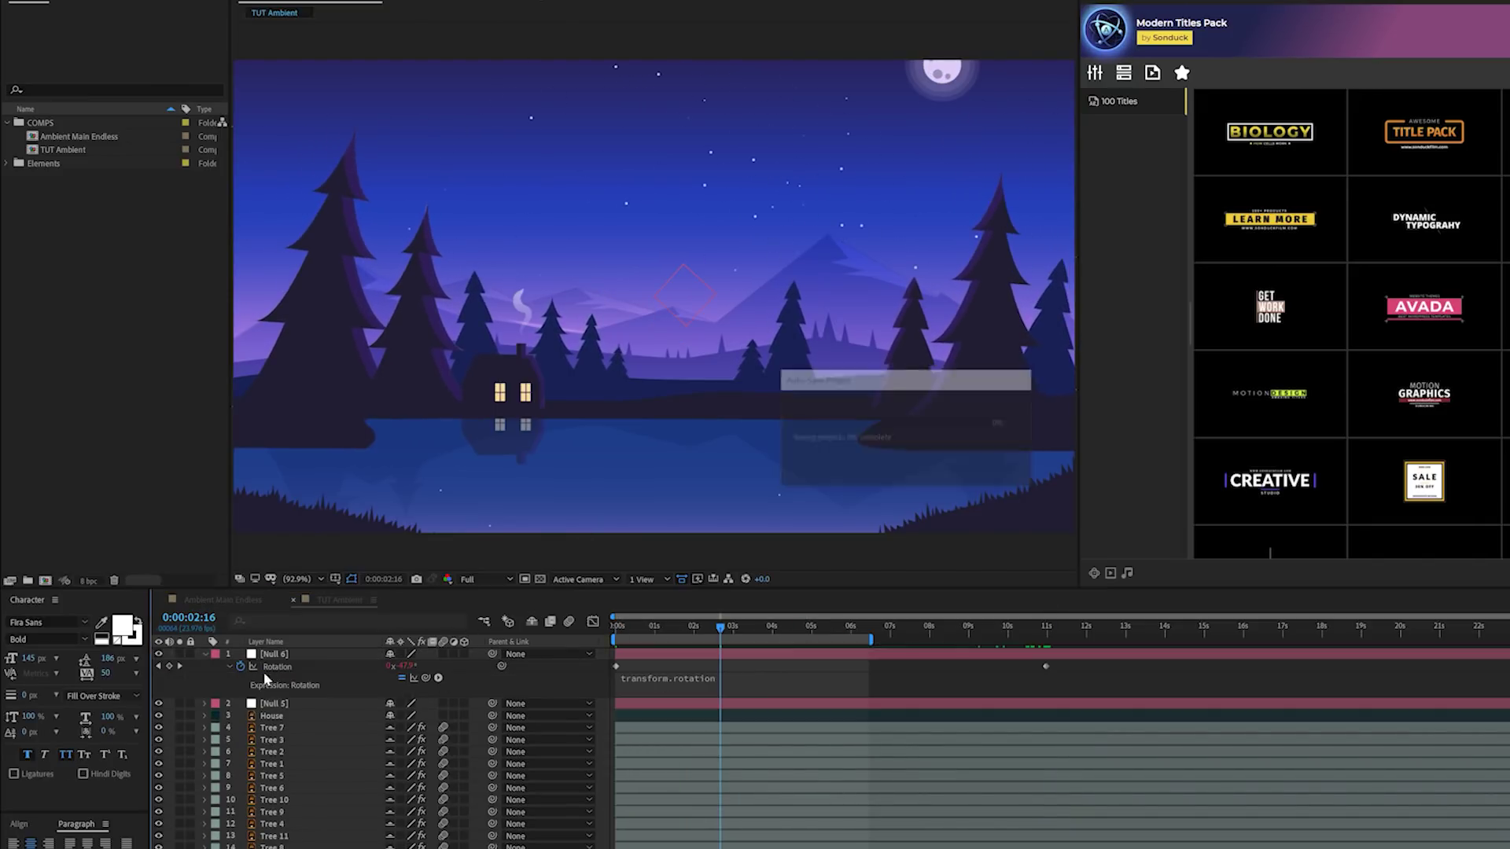
# - Replace Null 6's default rotation expression with LoopOut(), then scrub and play to check the loop
pyautogui.click(657, 683)
pyautogui.write('Loop')
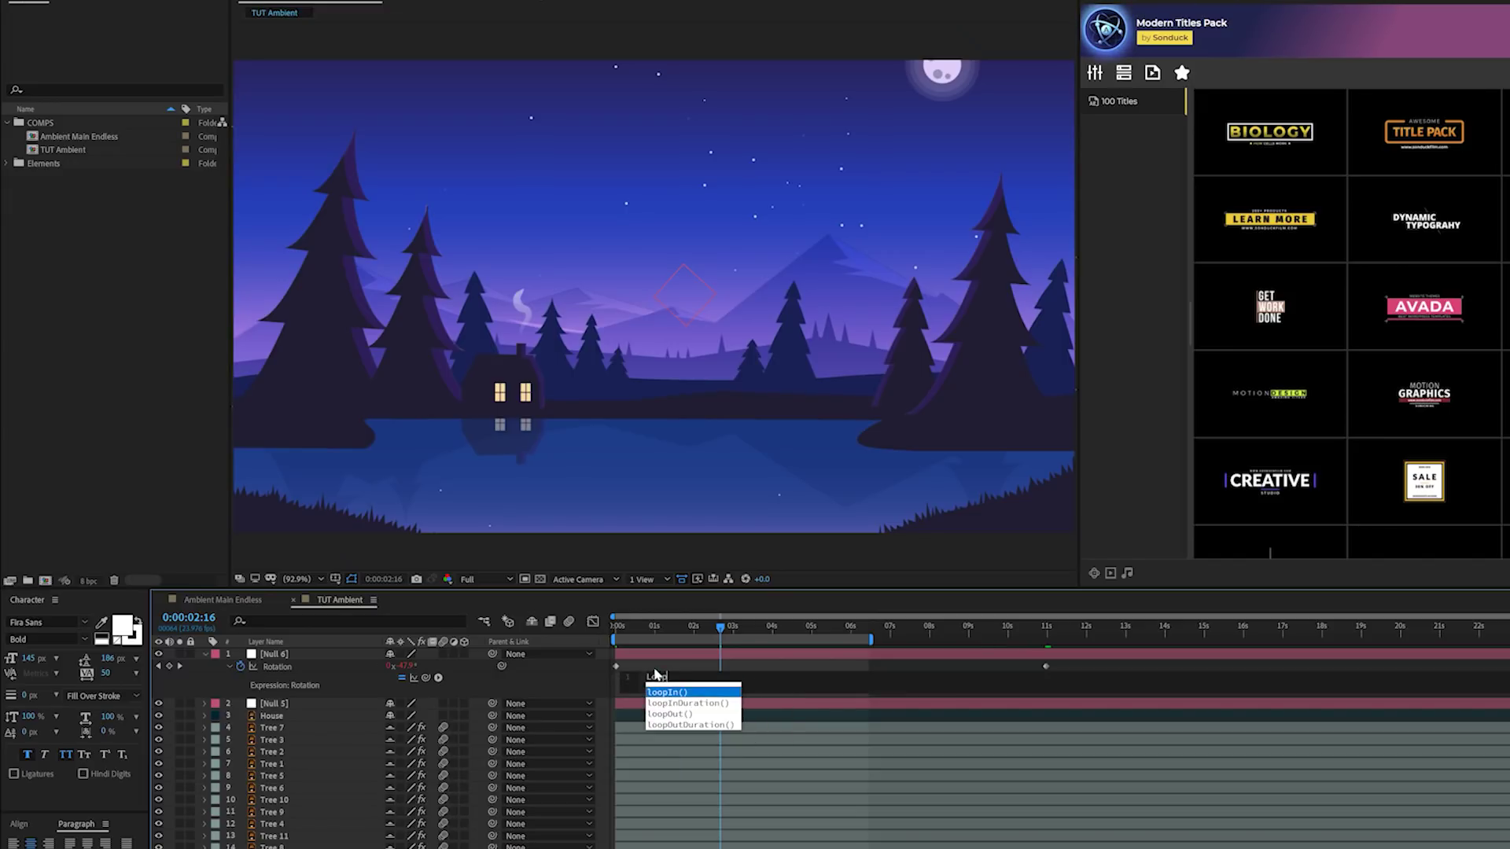
pyautogui.write('Out()')
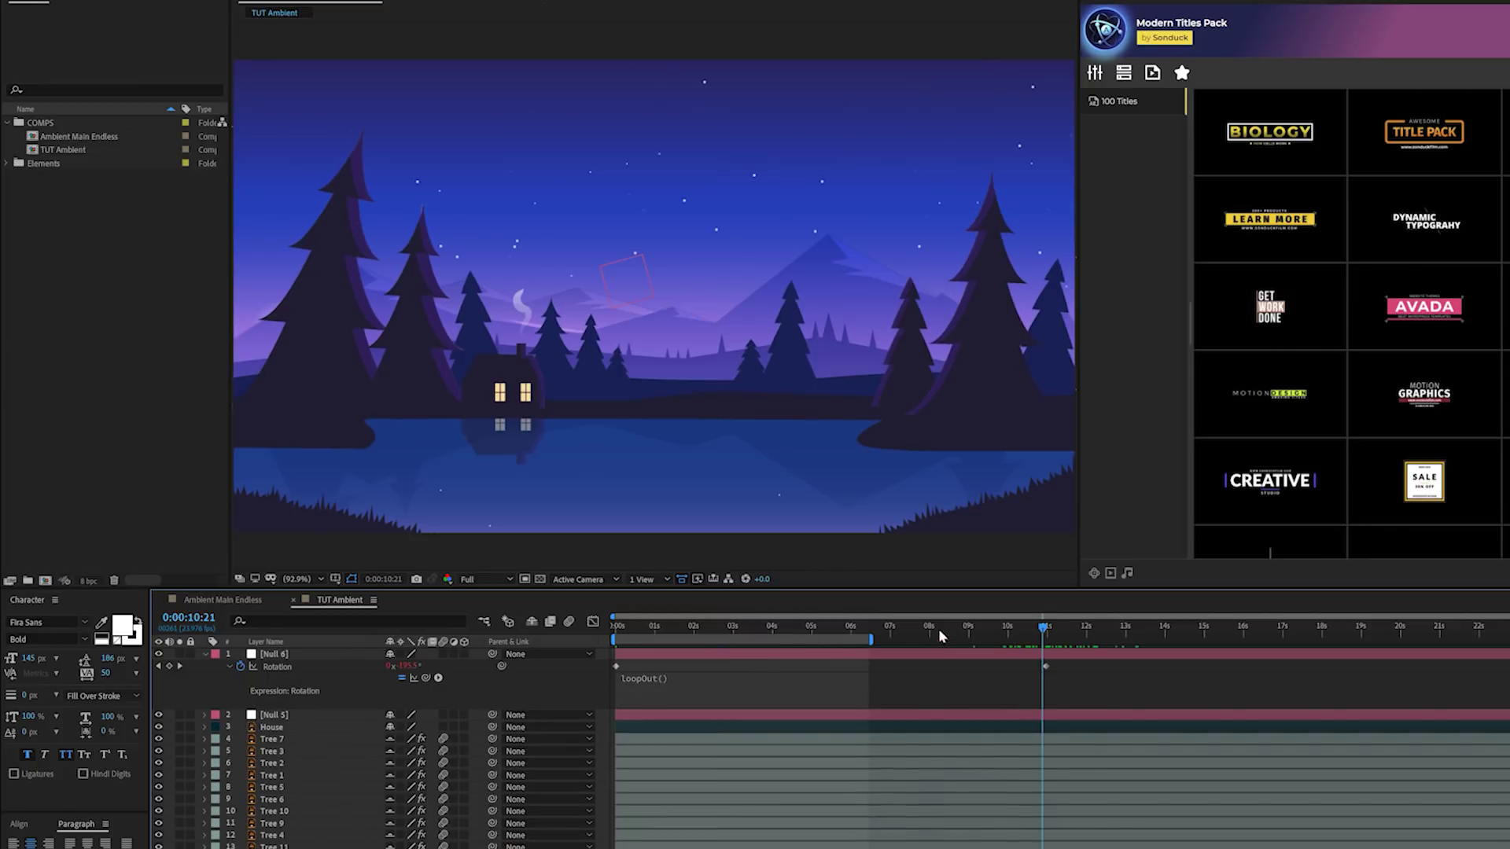
pyautogui.moveTo(937, 629); pyautogui.dragTo(635, 653)
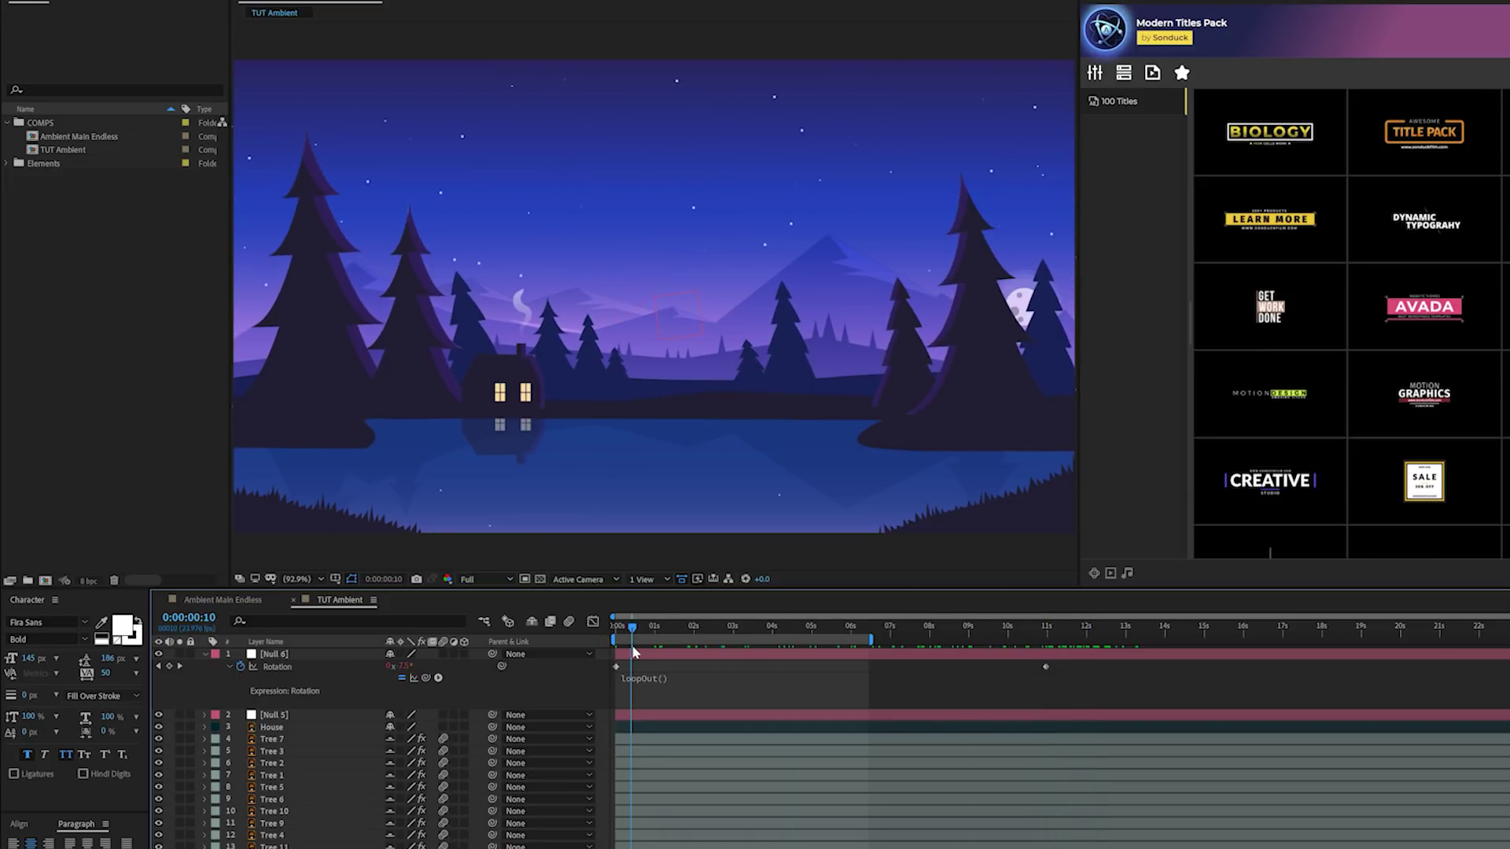
pyautogui.click(206, 655)
pyautogui.press('space')
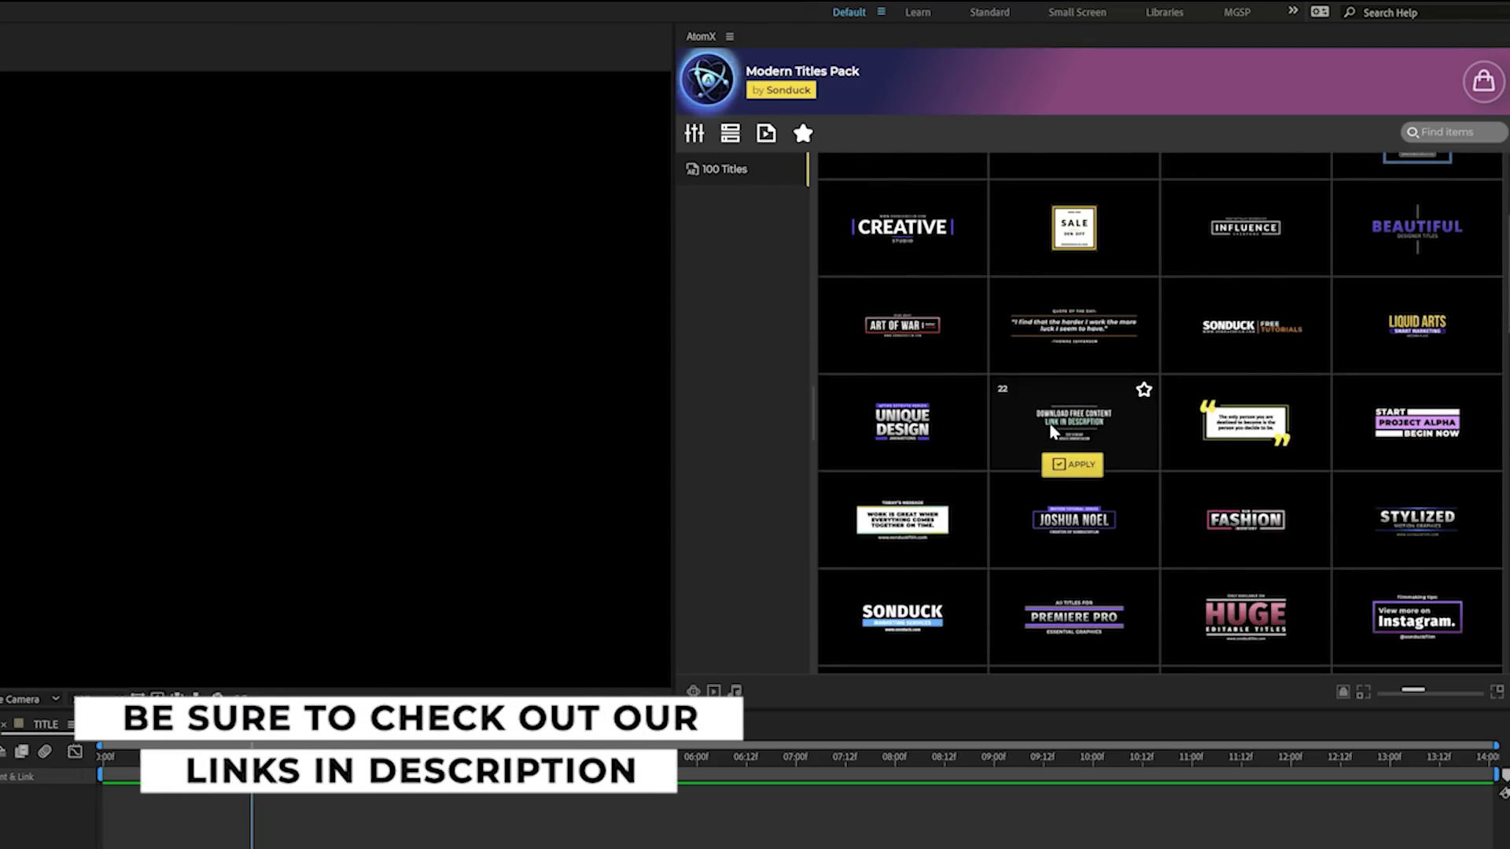
# - Apply the Crazy Birds template from the Modern Titles Pack grid
pyautogui.scroll(3, 1022, 479)
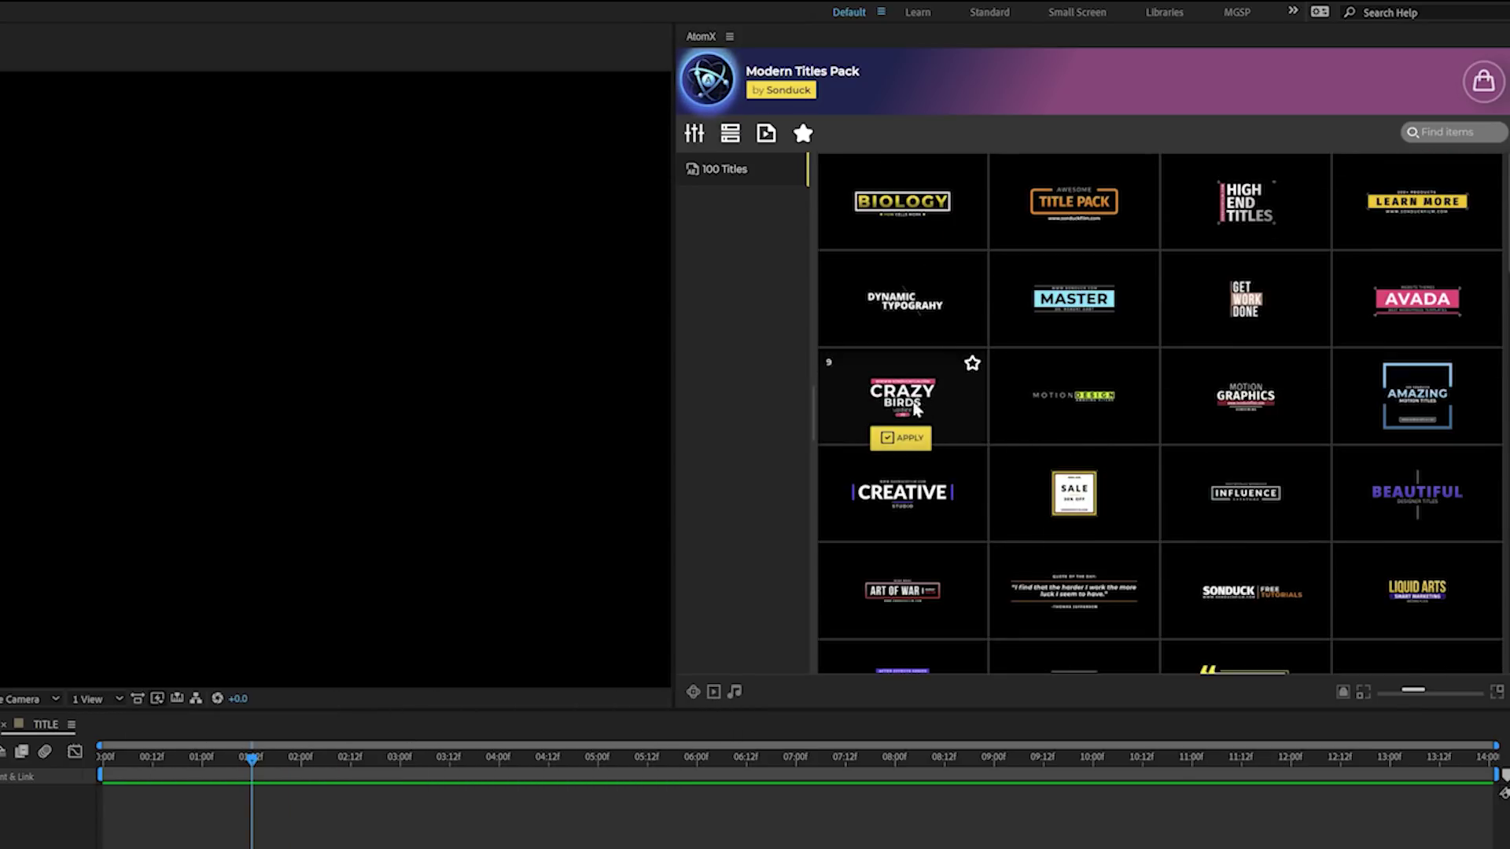
pyautogui.click(901, 438)
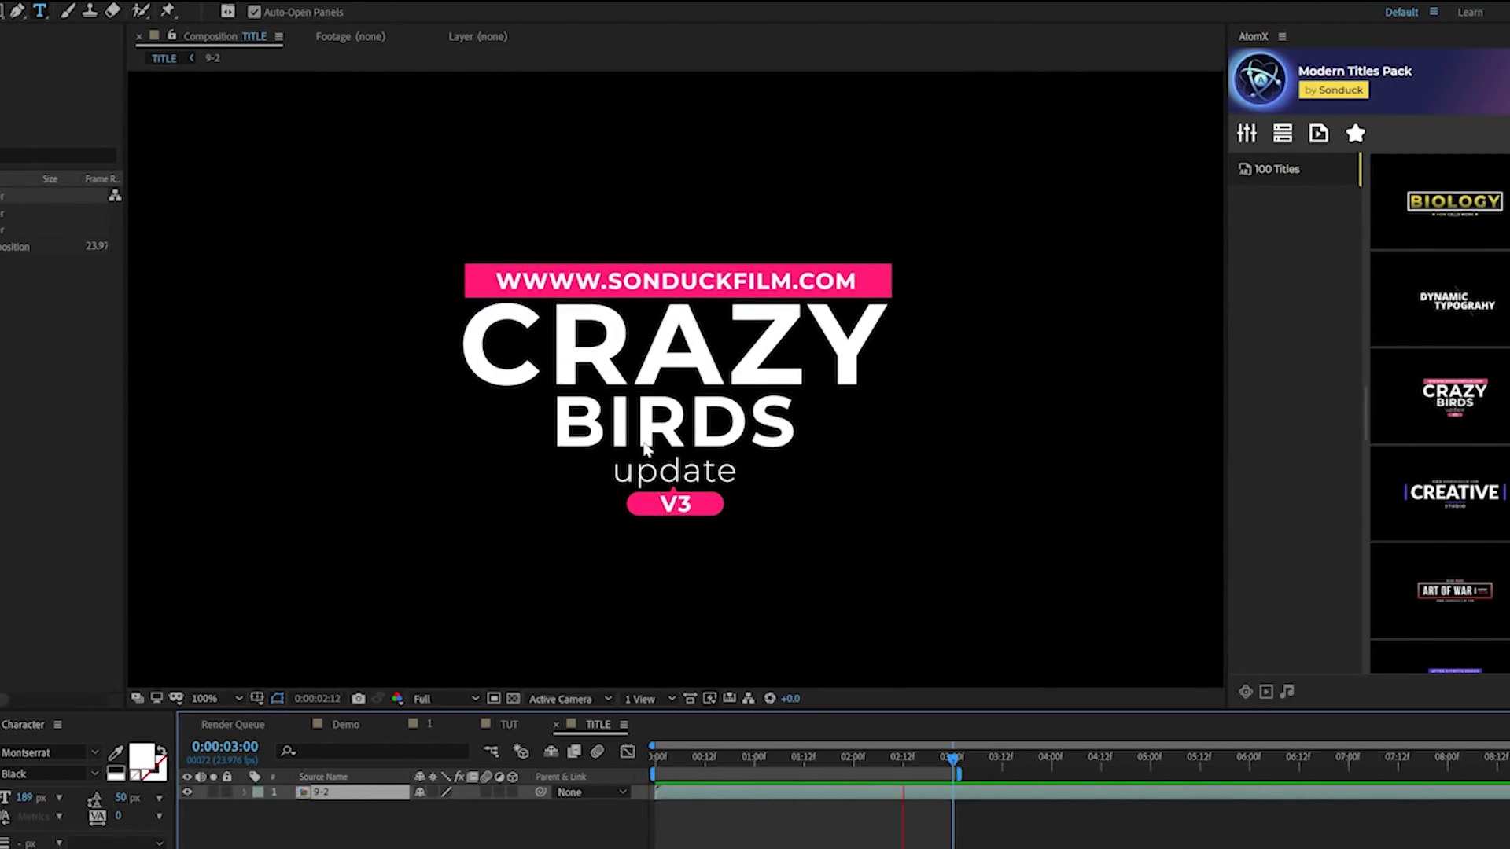
# - Open the 9-2 title precomp, switch Bottom Title off, and preview the title animation
pyautogui.doubleClick(318, 795)
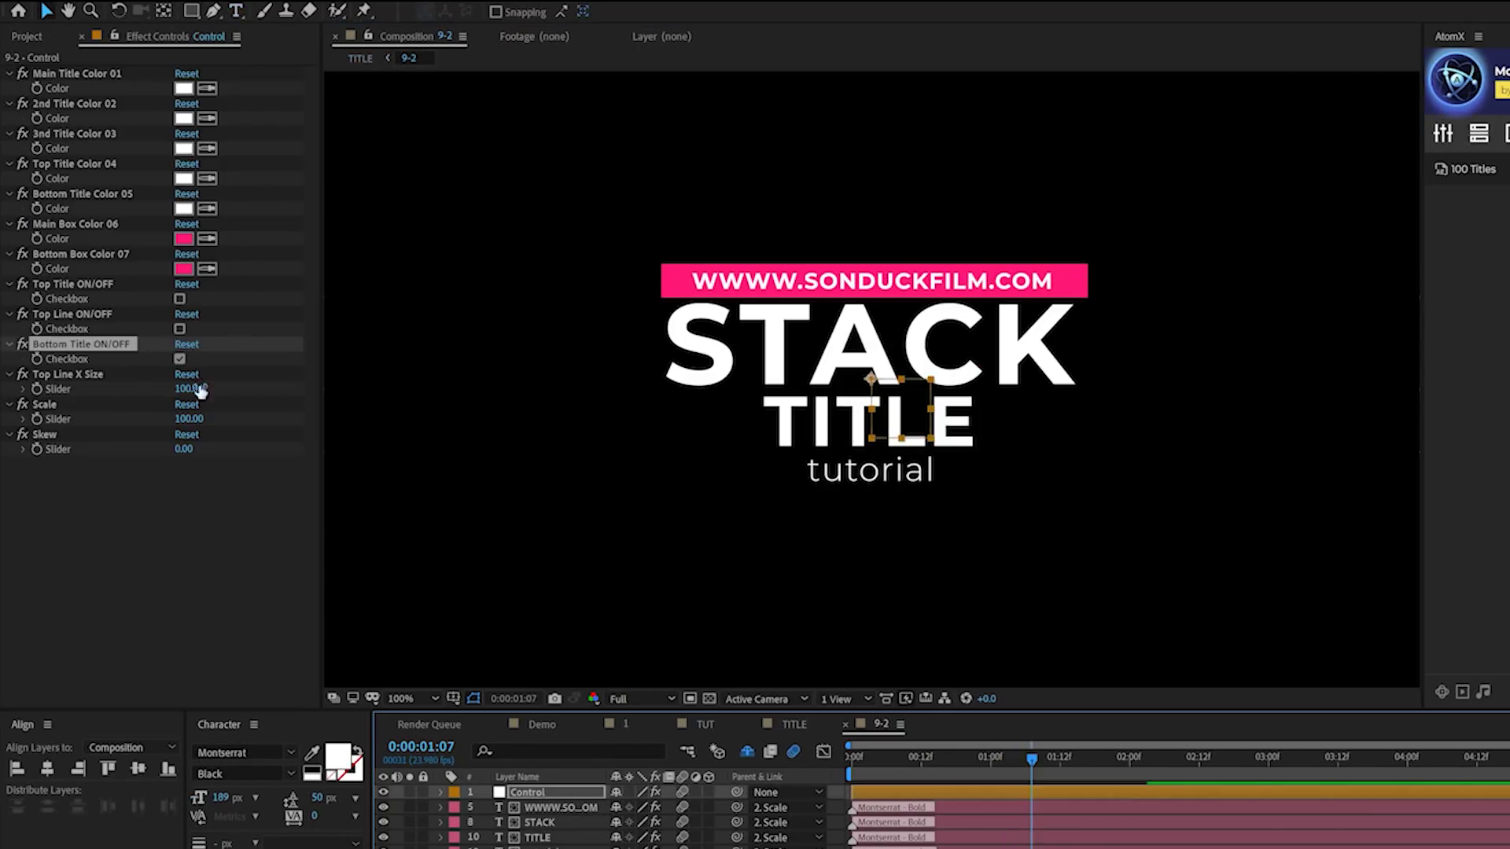
pyautogui.click(179, 359)
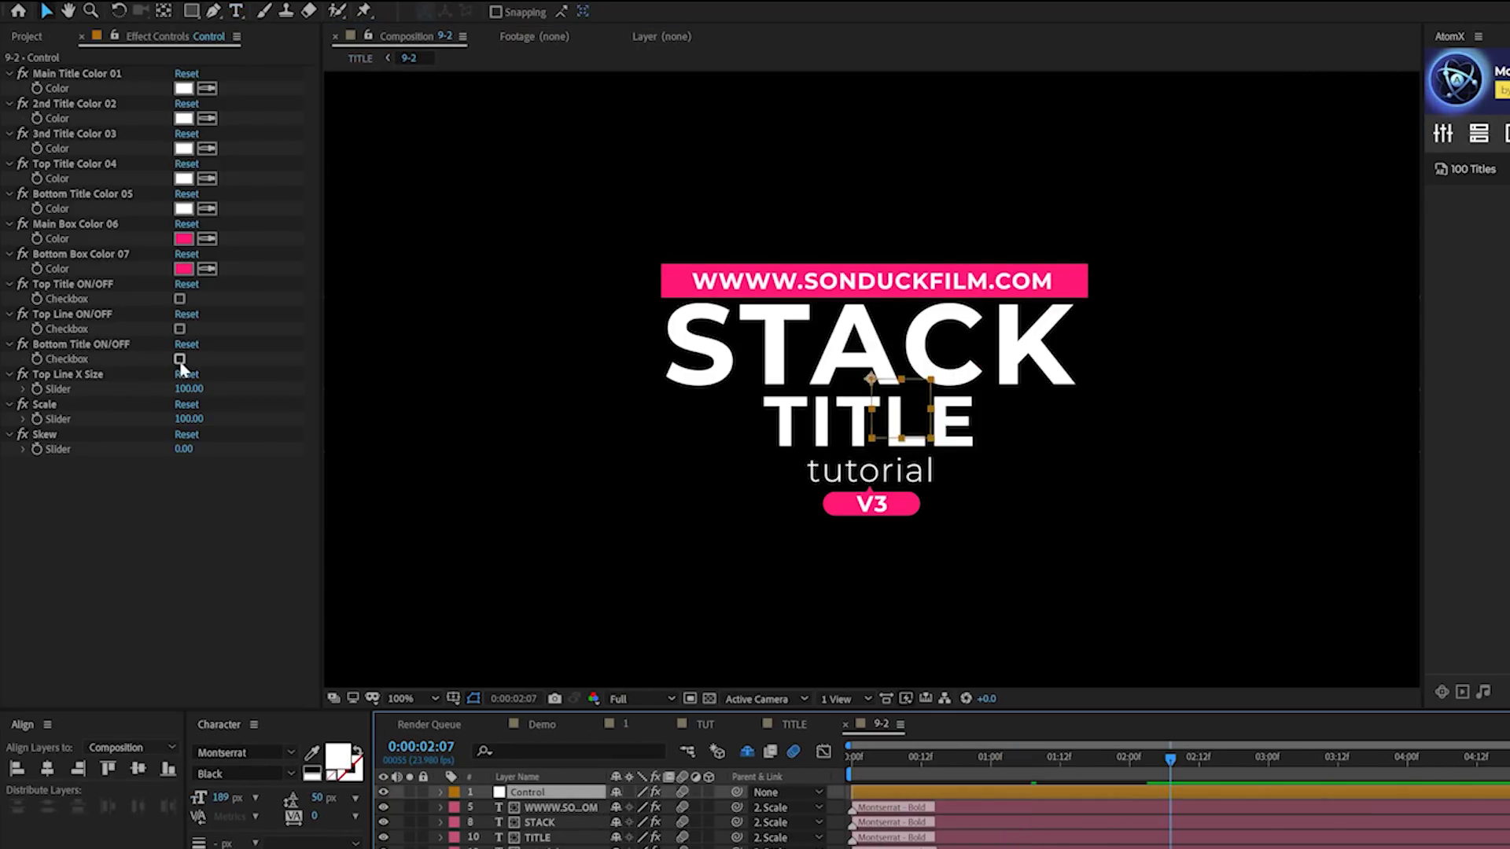
pyautogui.click(180, 359)
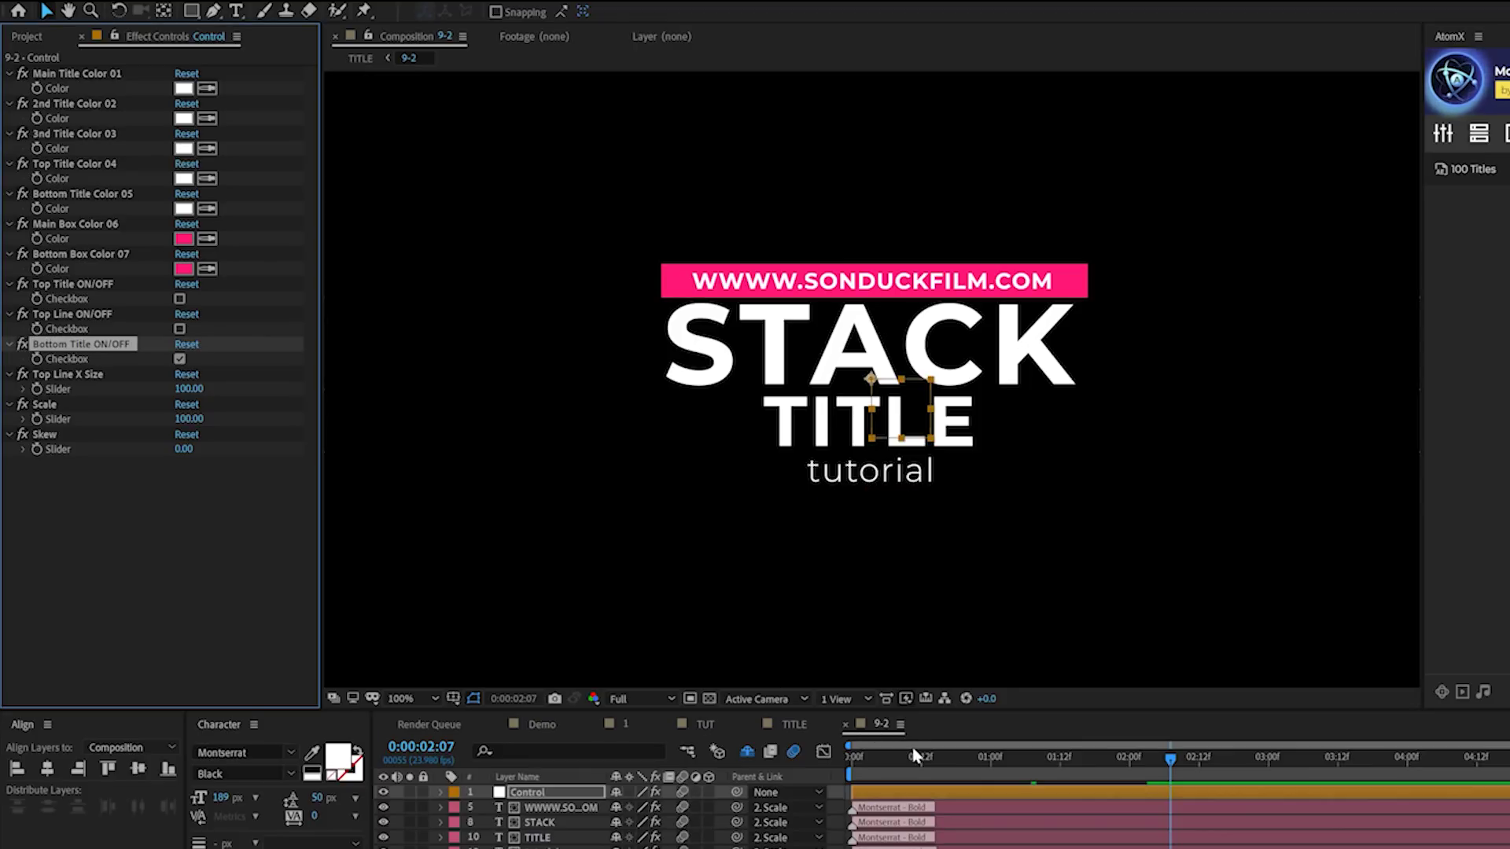
pyautogui.press('space')
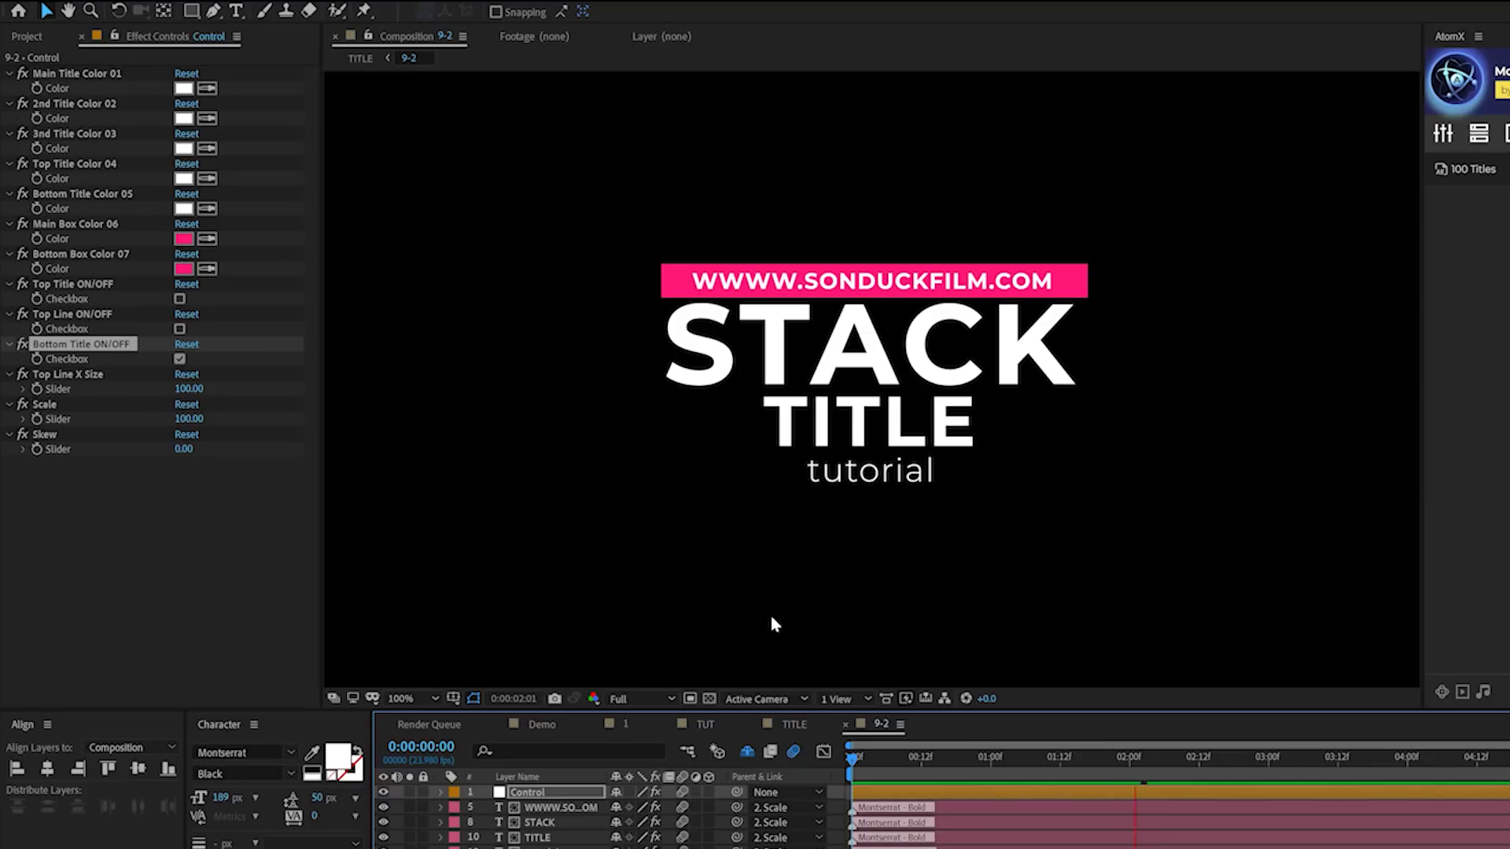
# - Try green and yellow for Main Box Color 06, discard them, and widen Top Line X Size
pyautogui.click(183, 238)
pyautogui.moveTo(1362, 625); pyautogui.dragTo(1363, 715)
pyautogui.moveTo(1303, 582); pyautogui.dragTo(1246, 500)
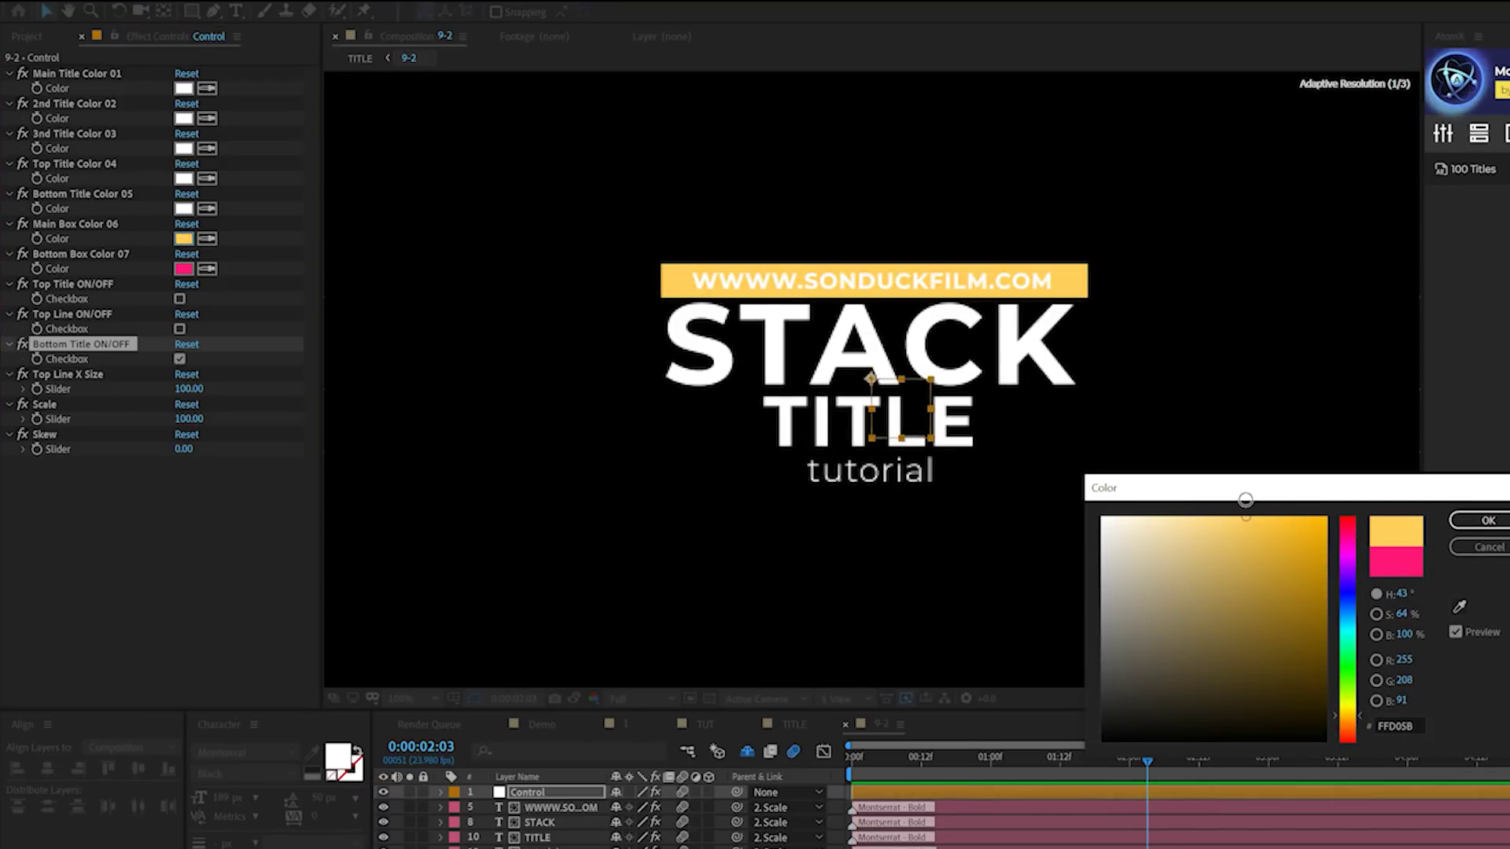
pyautogui.press('Escape')
pyautogui.moveTo(189, 388); pyautogui.dragTo(206, 388)
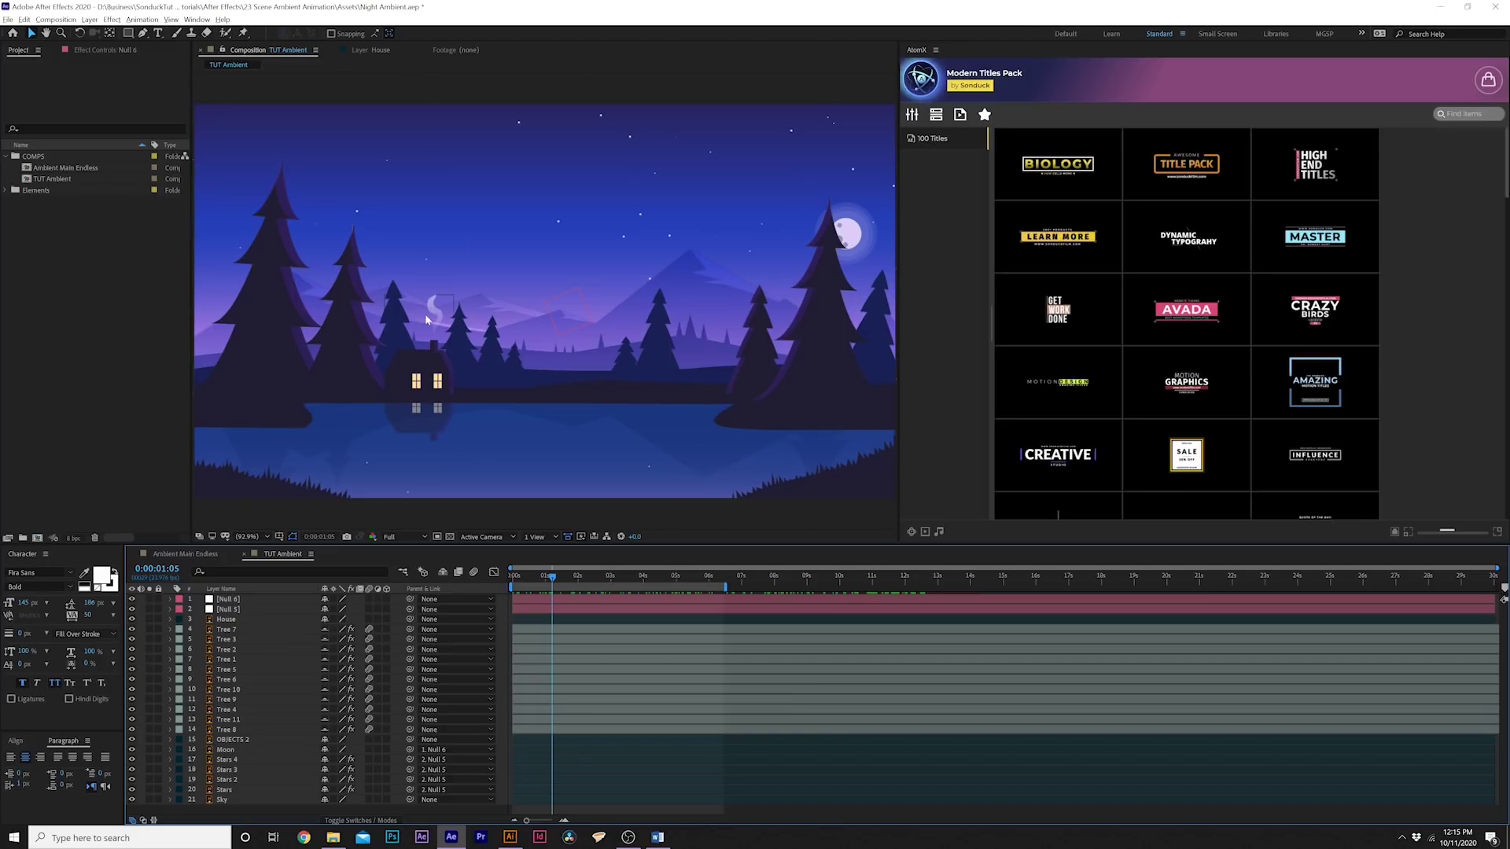
# - Zoom to 200% on the house and draw a Pen mask around the chimney smoke on House
pyautogui.press('.')
pyautogui.press('.')
pyautogui.press('h')
pyautogui.moveTo(290, 372); pyautogui.dragTo(421, 353)
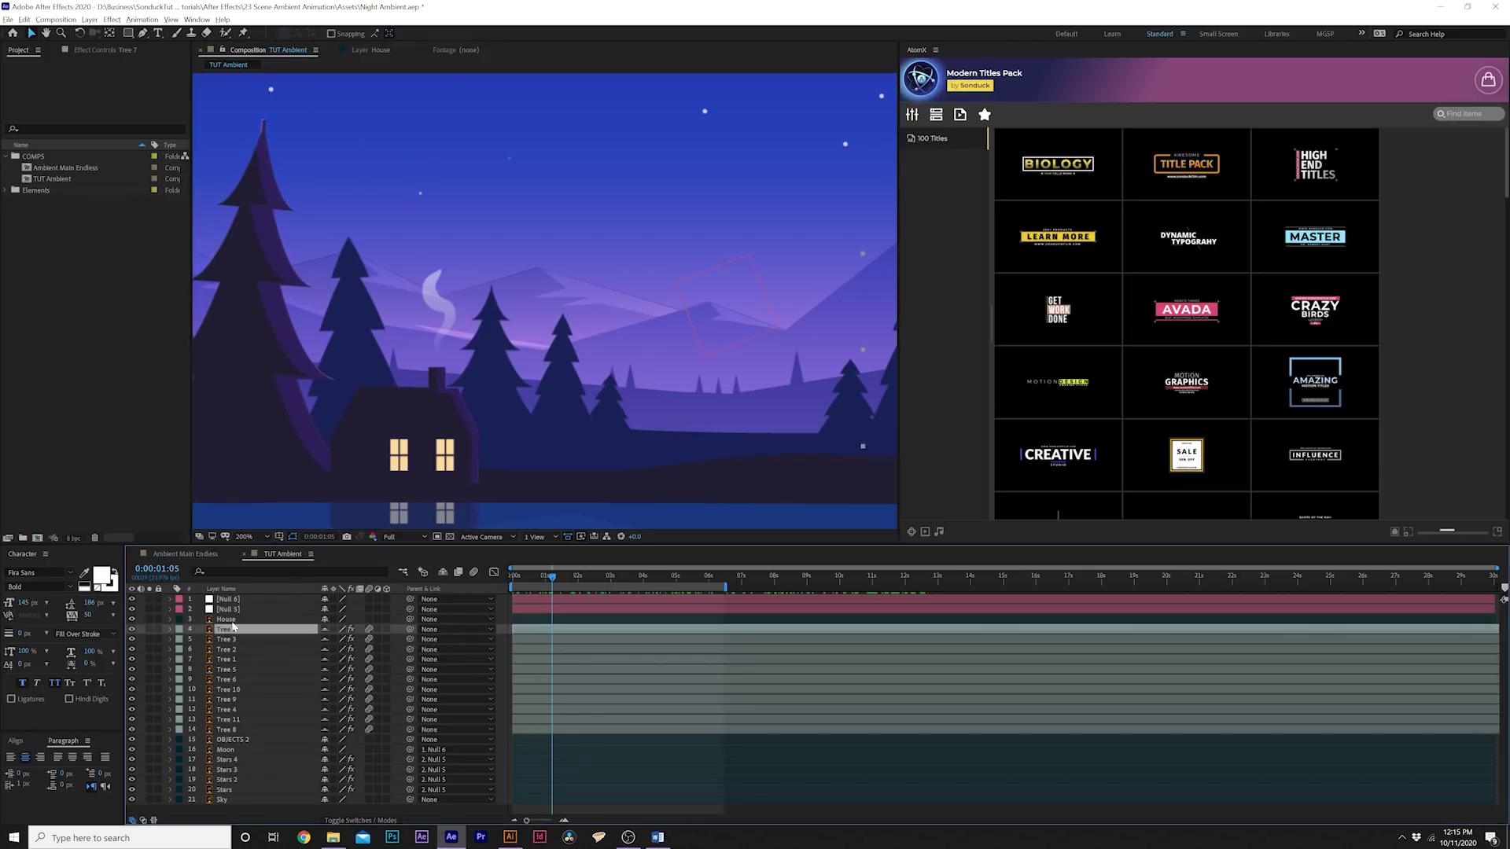
pyautogui.click(454, 340)
pyautogui.press('g')
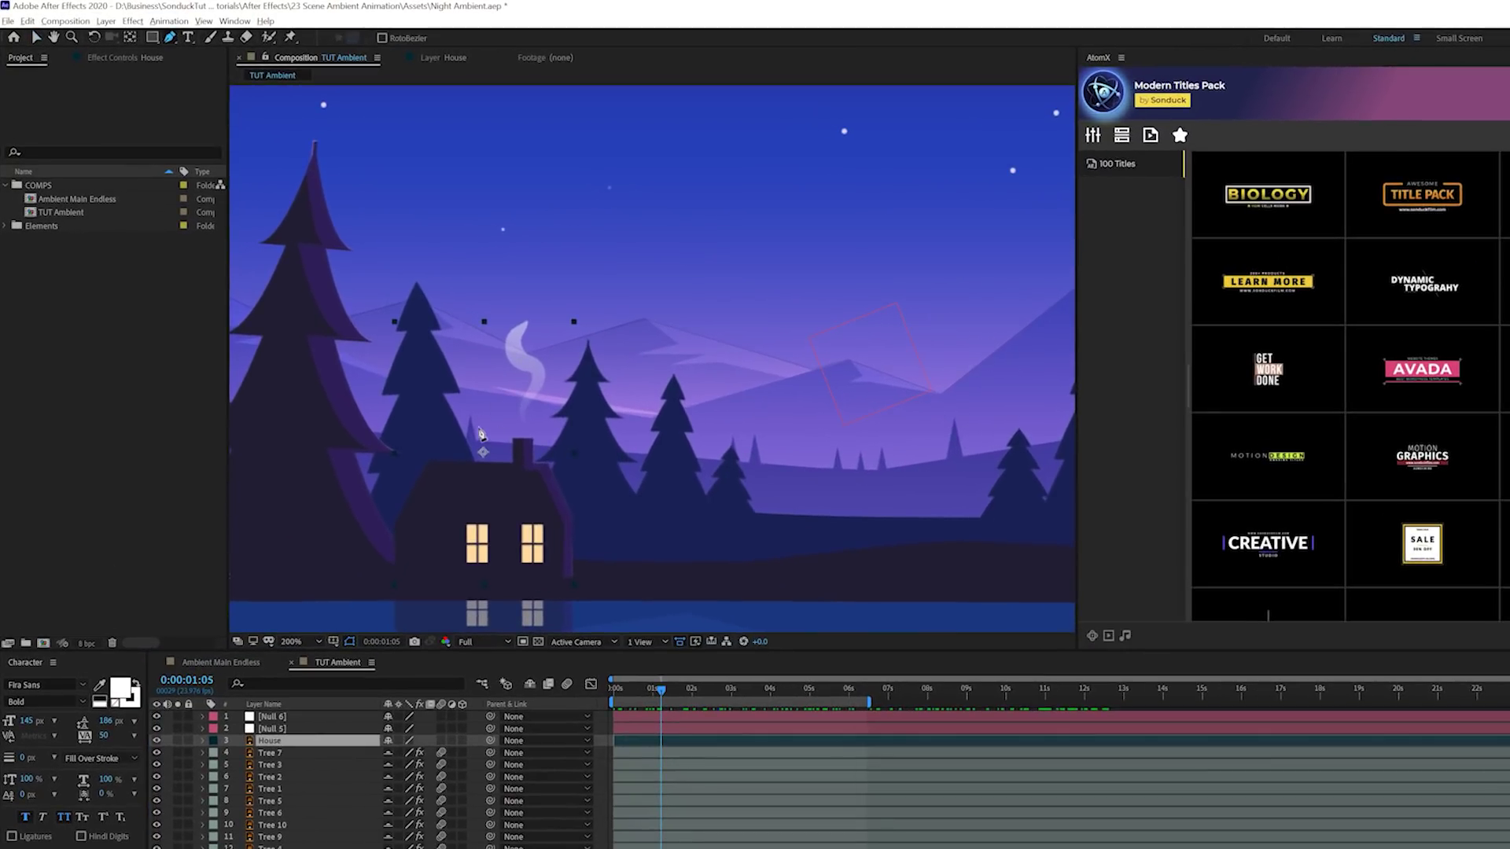
pyautogui.moveTo(458, 427); pyautogui.dragTo(565, 435)
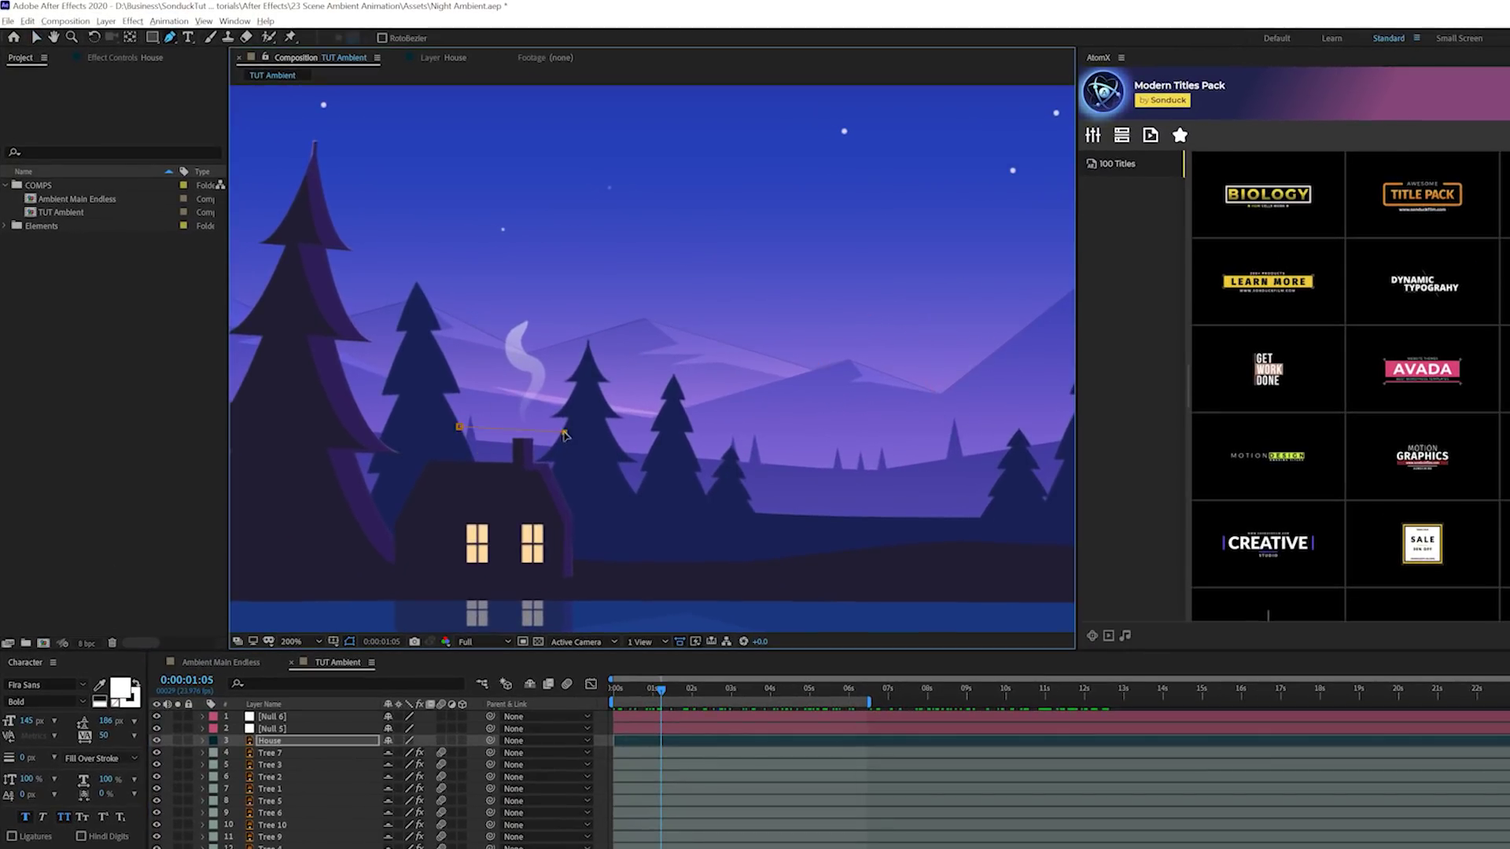
pyautogui.click(460, 428)
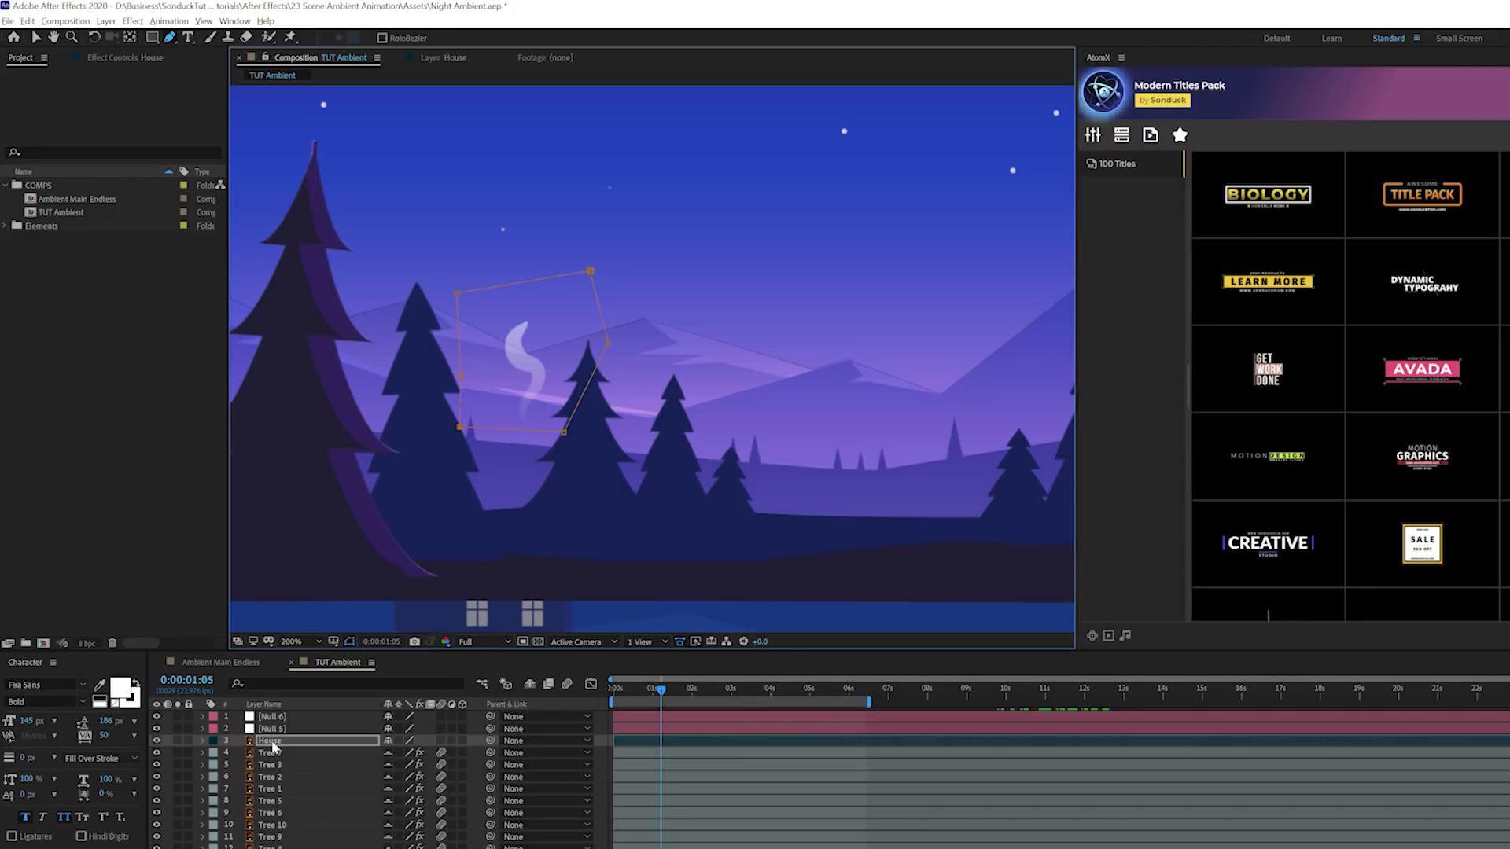
# - Duplicate House as House 2 and give it a rectangle mask set to Subtract
pyautogui.hotkey('ctrl', 'd')
pyautogui.hotkey('ctrl', 'shift', 'n')
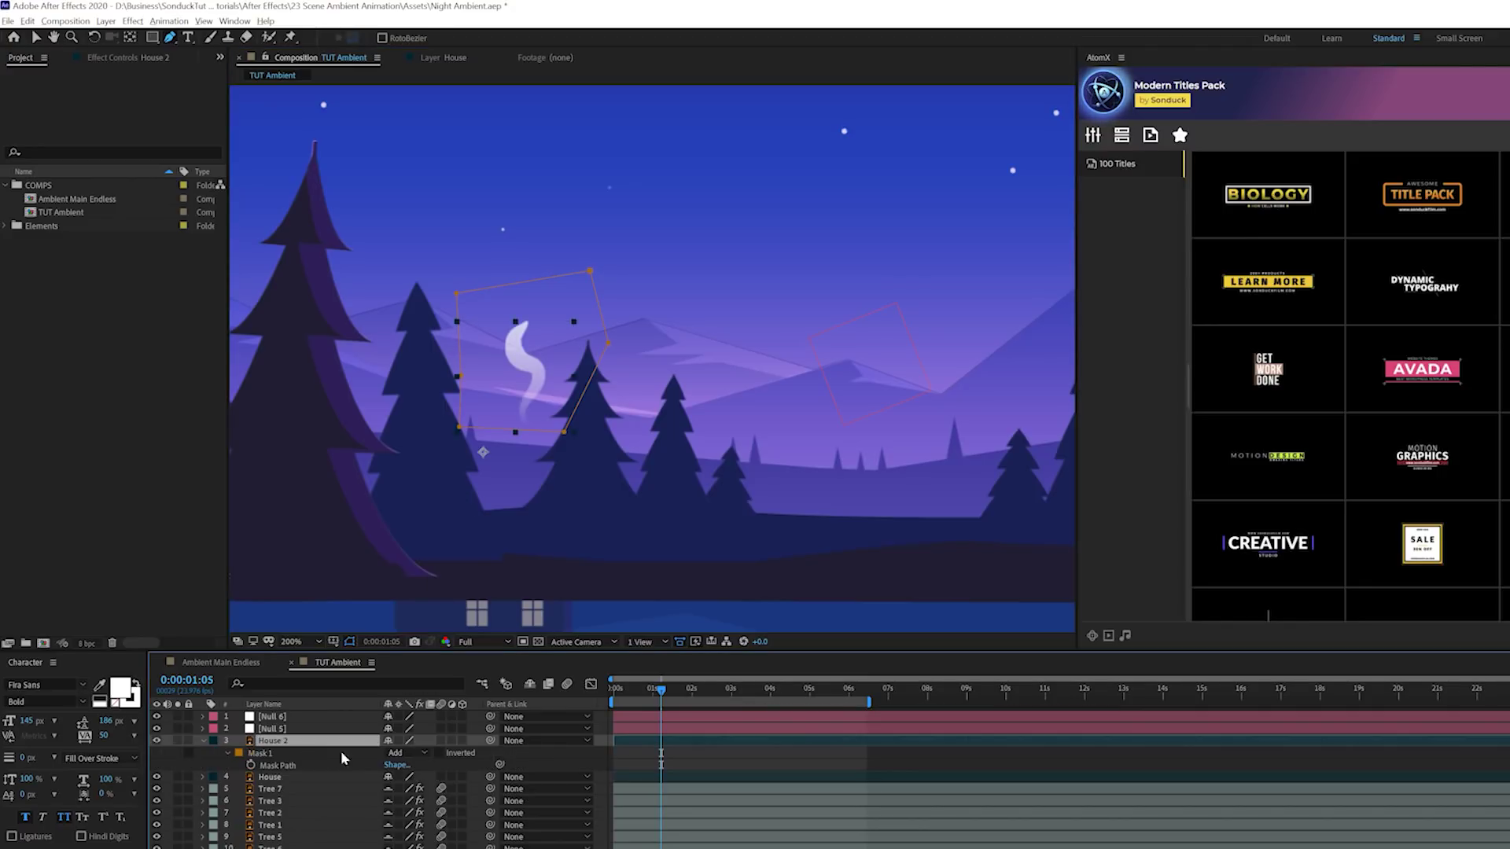
pyautogui.click(405, 753)
pyautogui.click(410, 798)
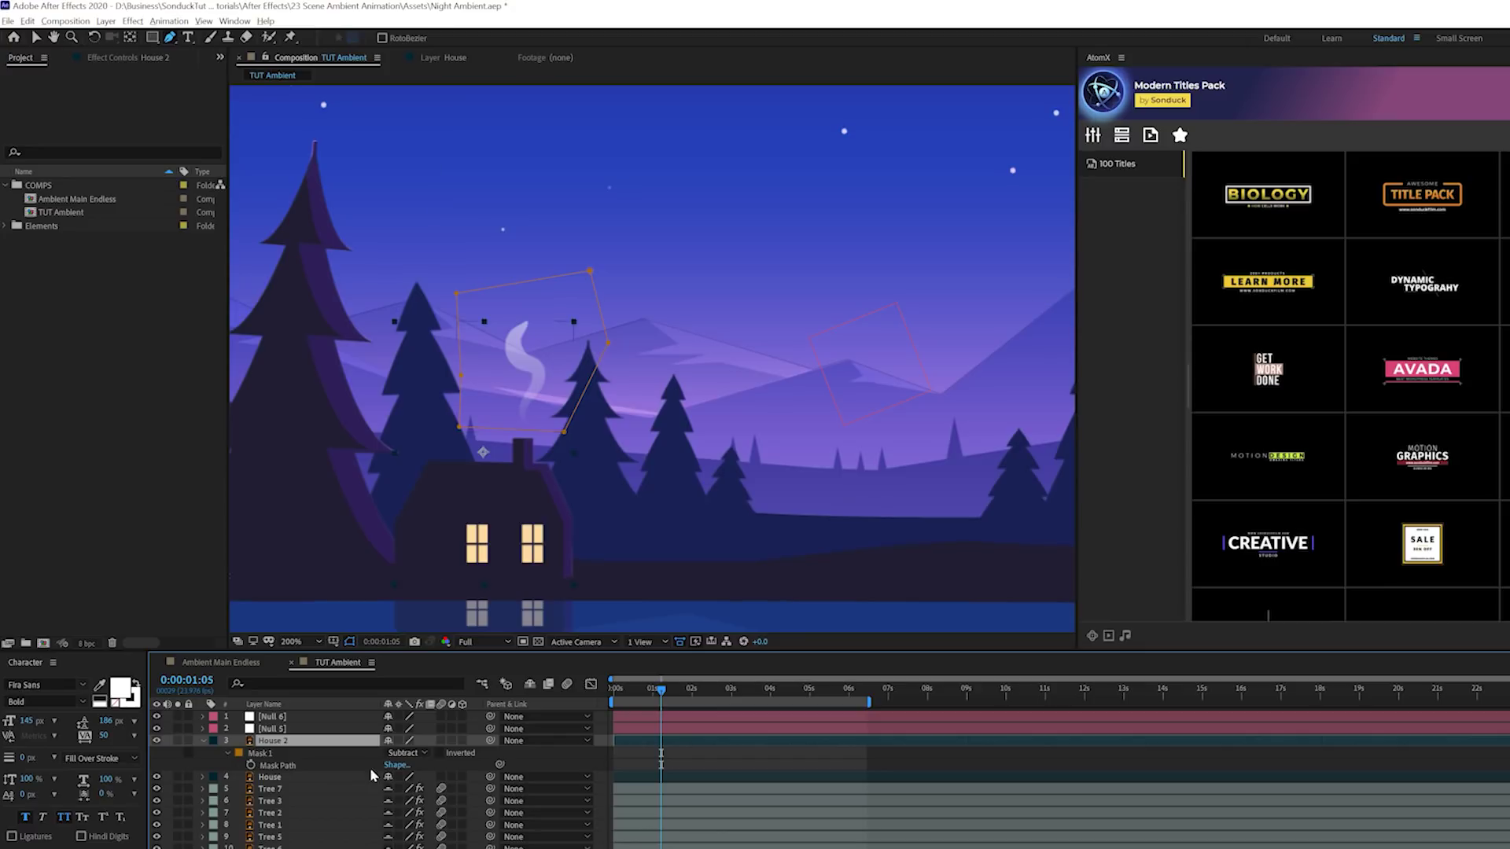
pyautogui.click(282, 776)
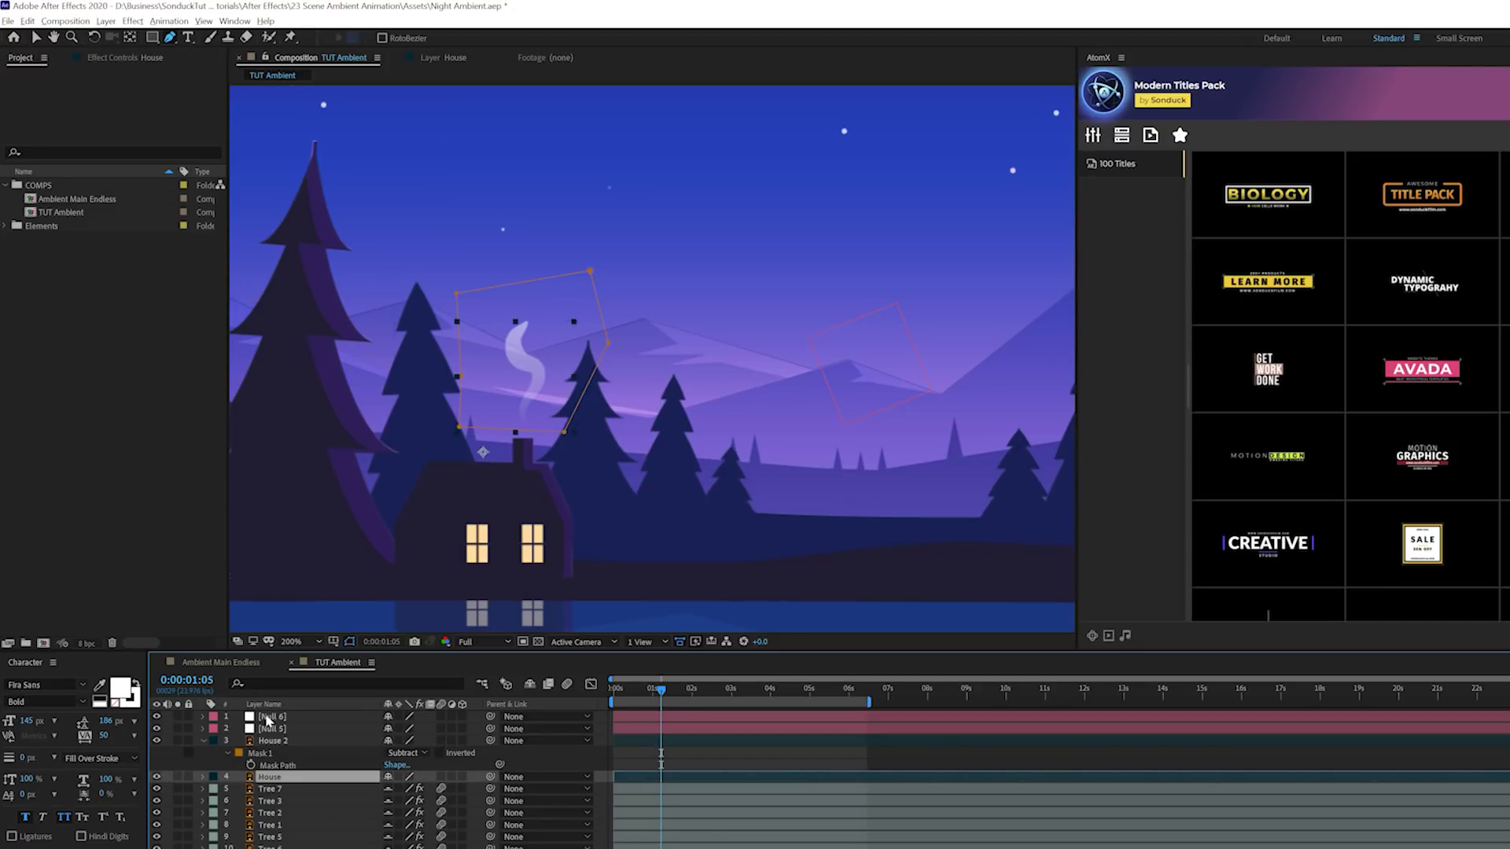
pyautogui.click(132, 21)
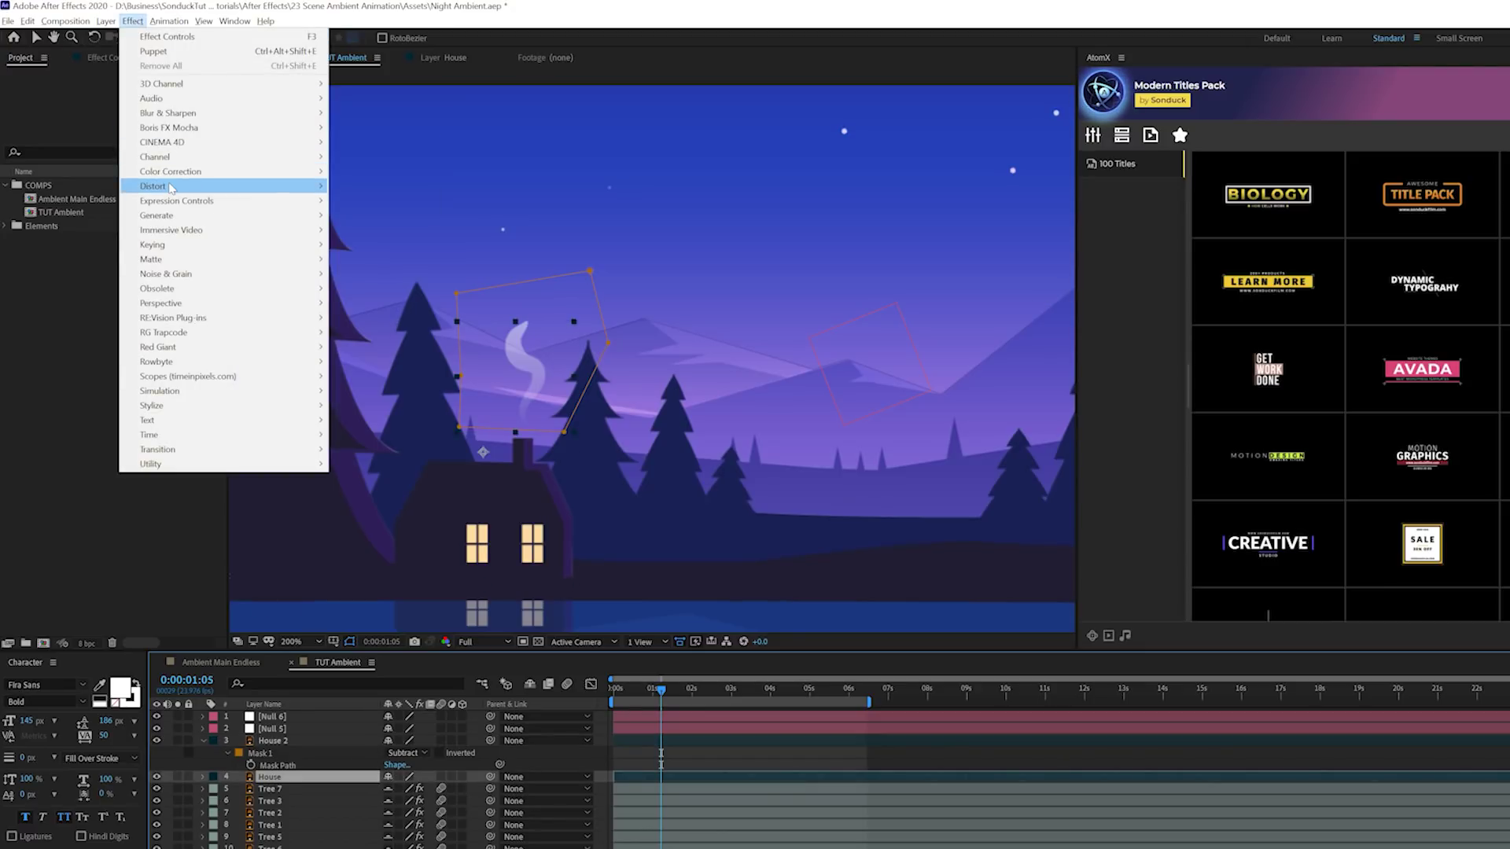
# - Apply Turbulent Displace to the smoke-only layer and rename it Smoke
pyautogui.moveTo(171, 187)
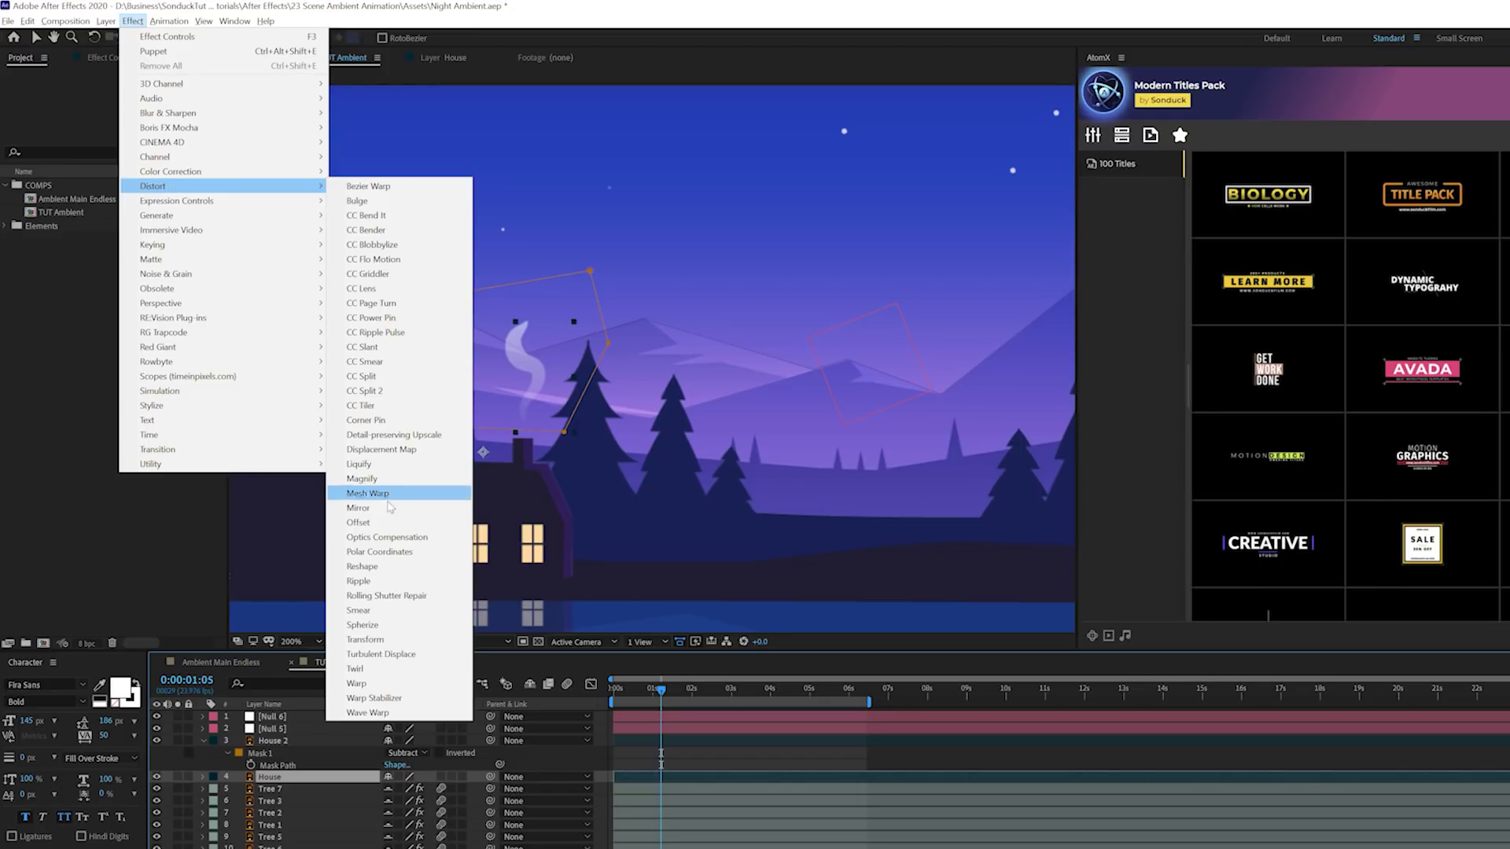
pyautogui.click(381, 654)
pyautogui.write('Smoke')
pyautogui.press('Return')
pyautogui.press('v')
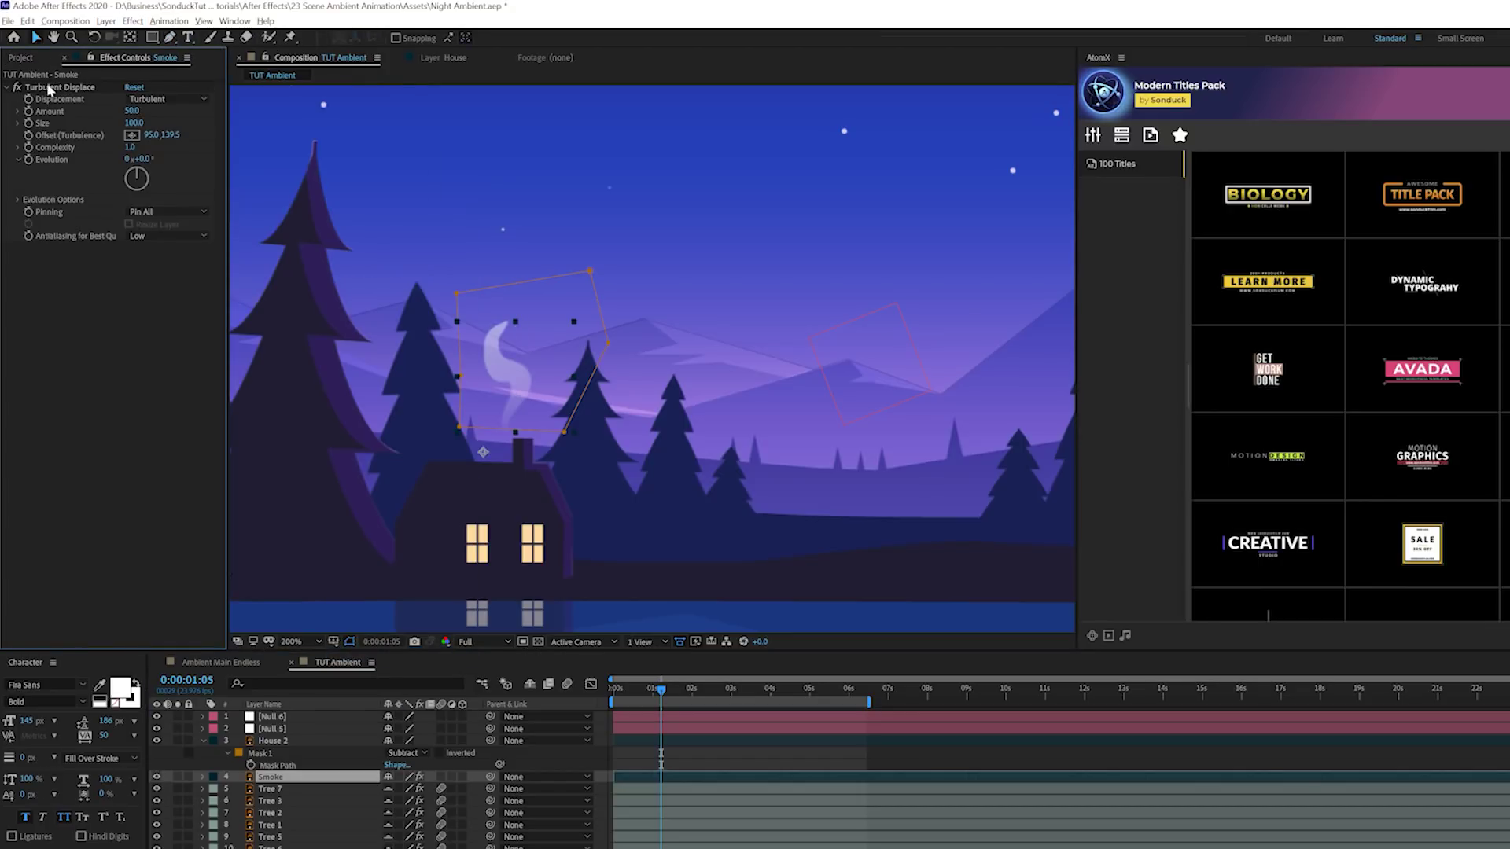
# - Set Turbulent Smoother, Amount 26, Size 12, and drive Evolution with a time*300 expression
pyautogui.click(141, 98)
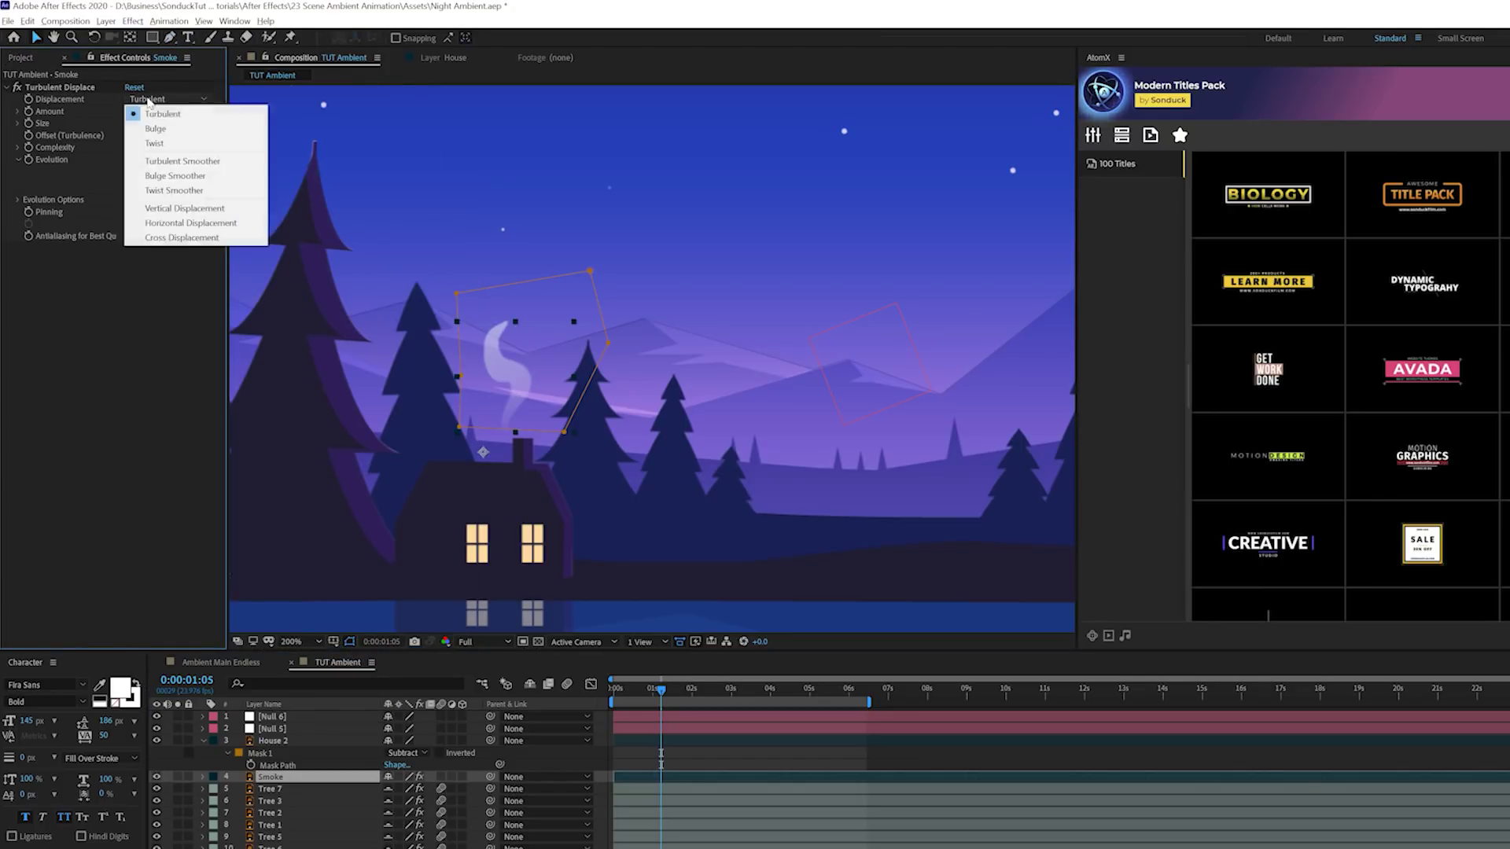
pyautogui.click(161, 162)
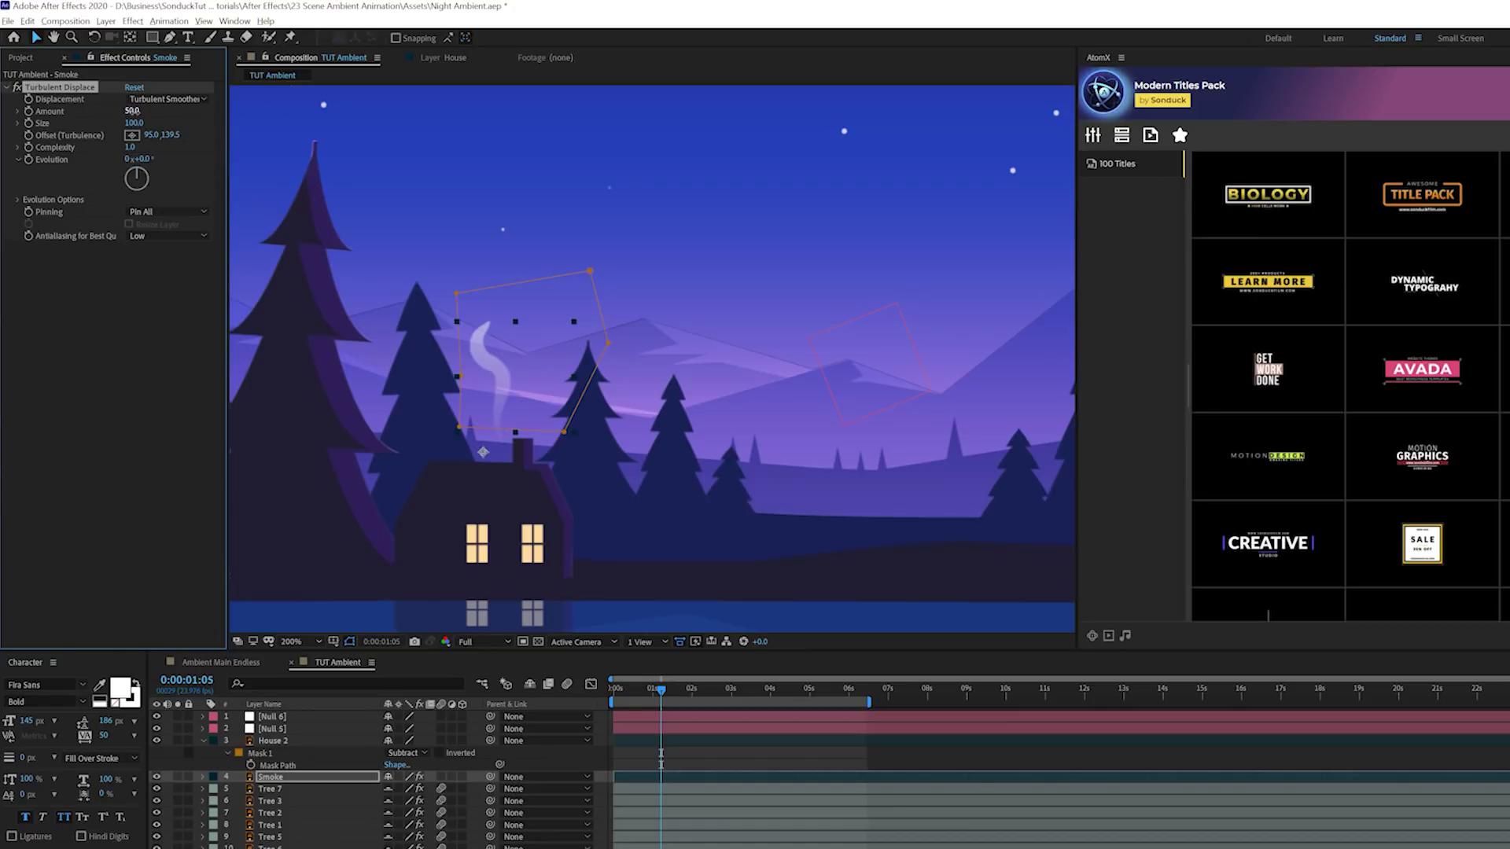
pyautogui.moveTo(119, 116); pyautogui.dragTo(116, 116)
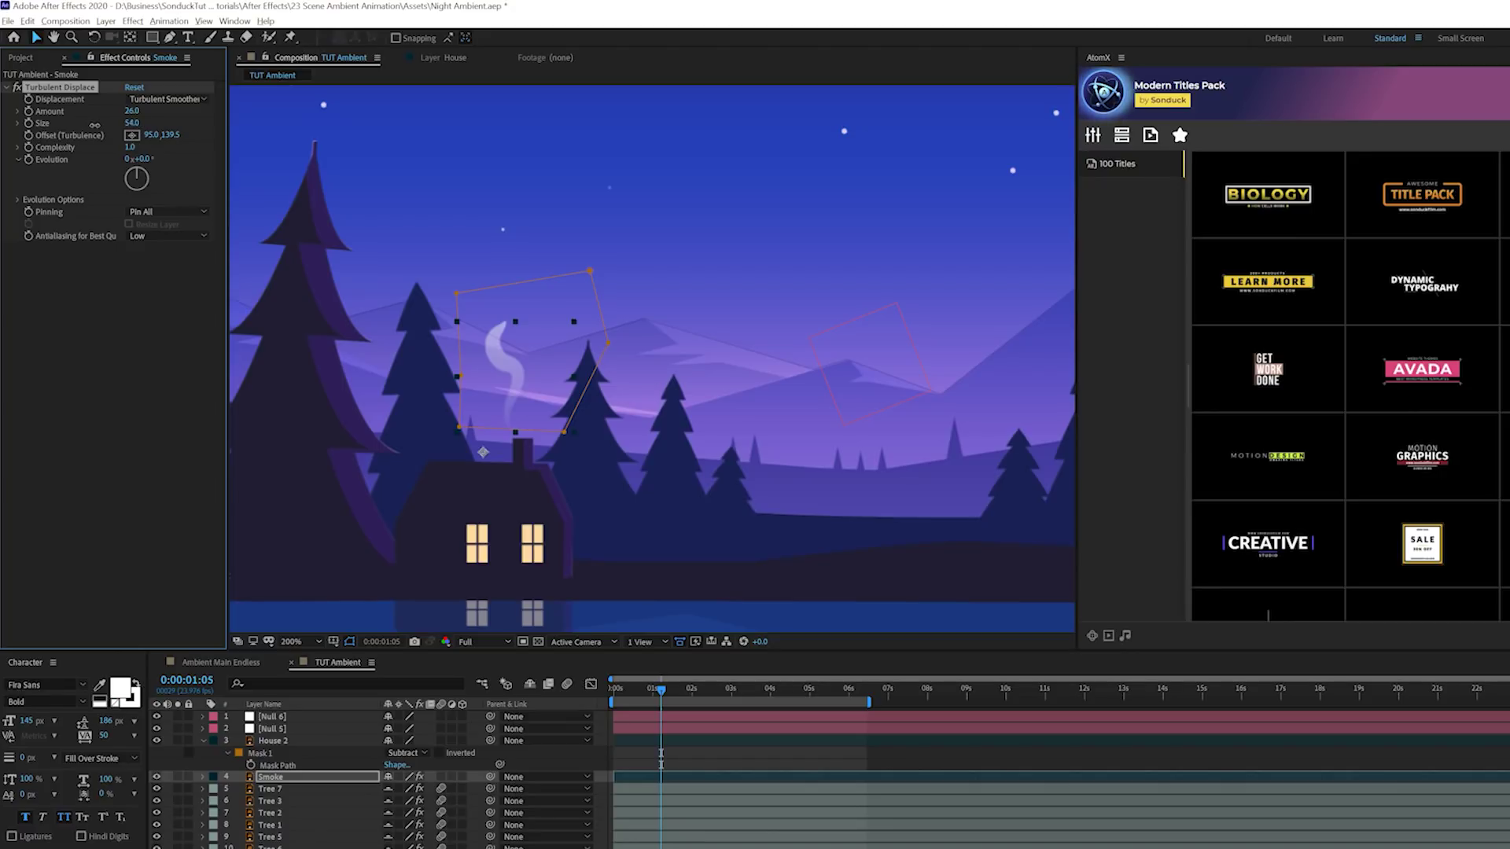
pyautogui.moveTo(95, 125); pyautogui.dragTo(71, 125)
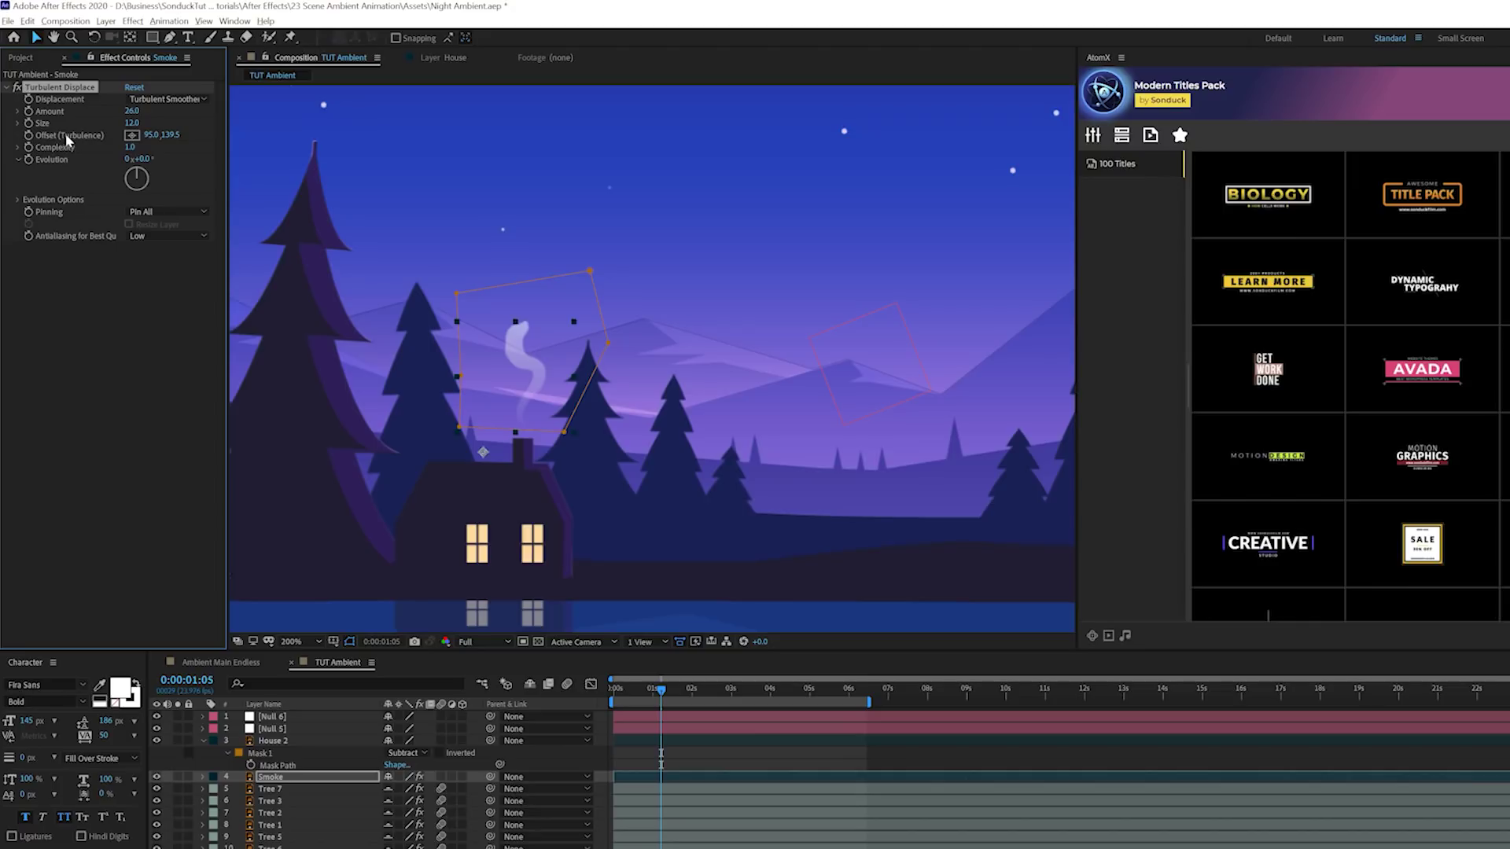
pyautogui.keyDown('alt'); pyautogui.click(30, 160); pyautogui.keyUp('alt')
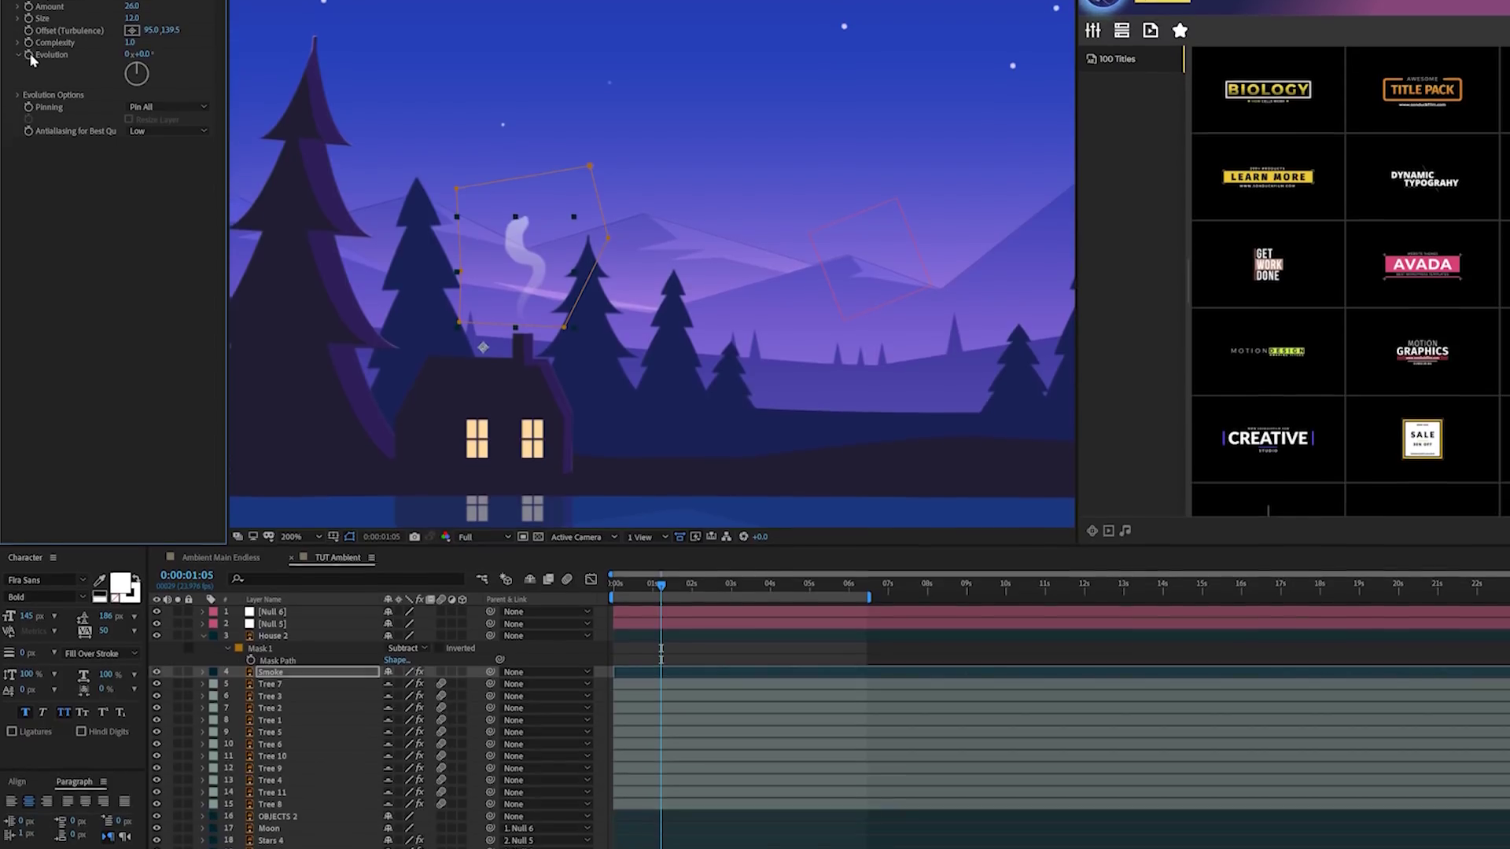
pyautogui.write('time*300')
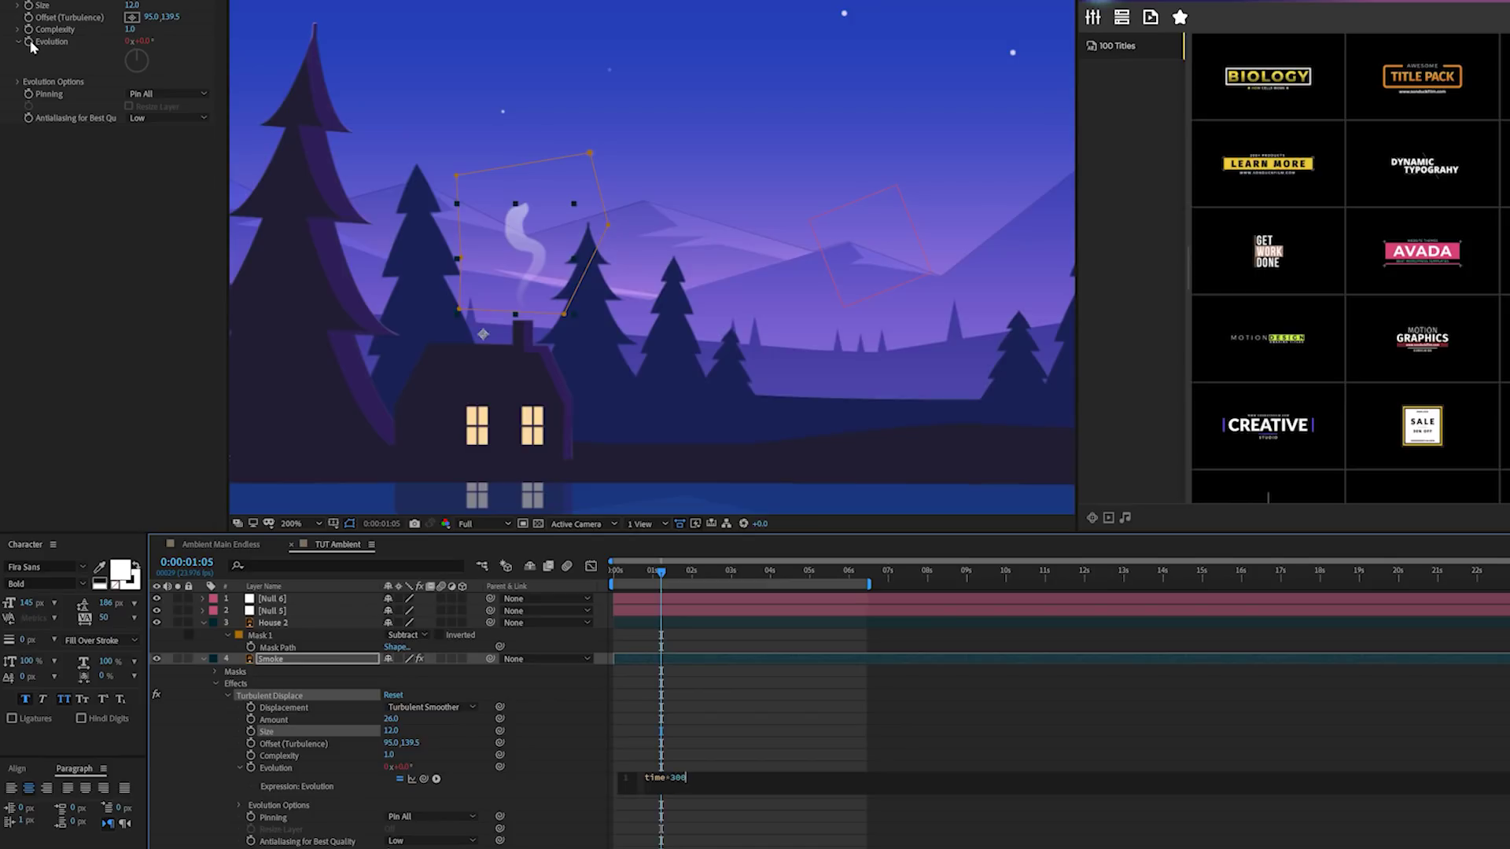
pyautogui.click(625, 623)
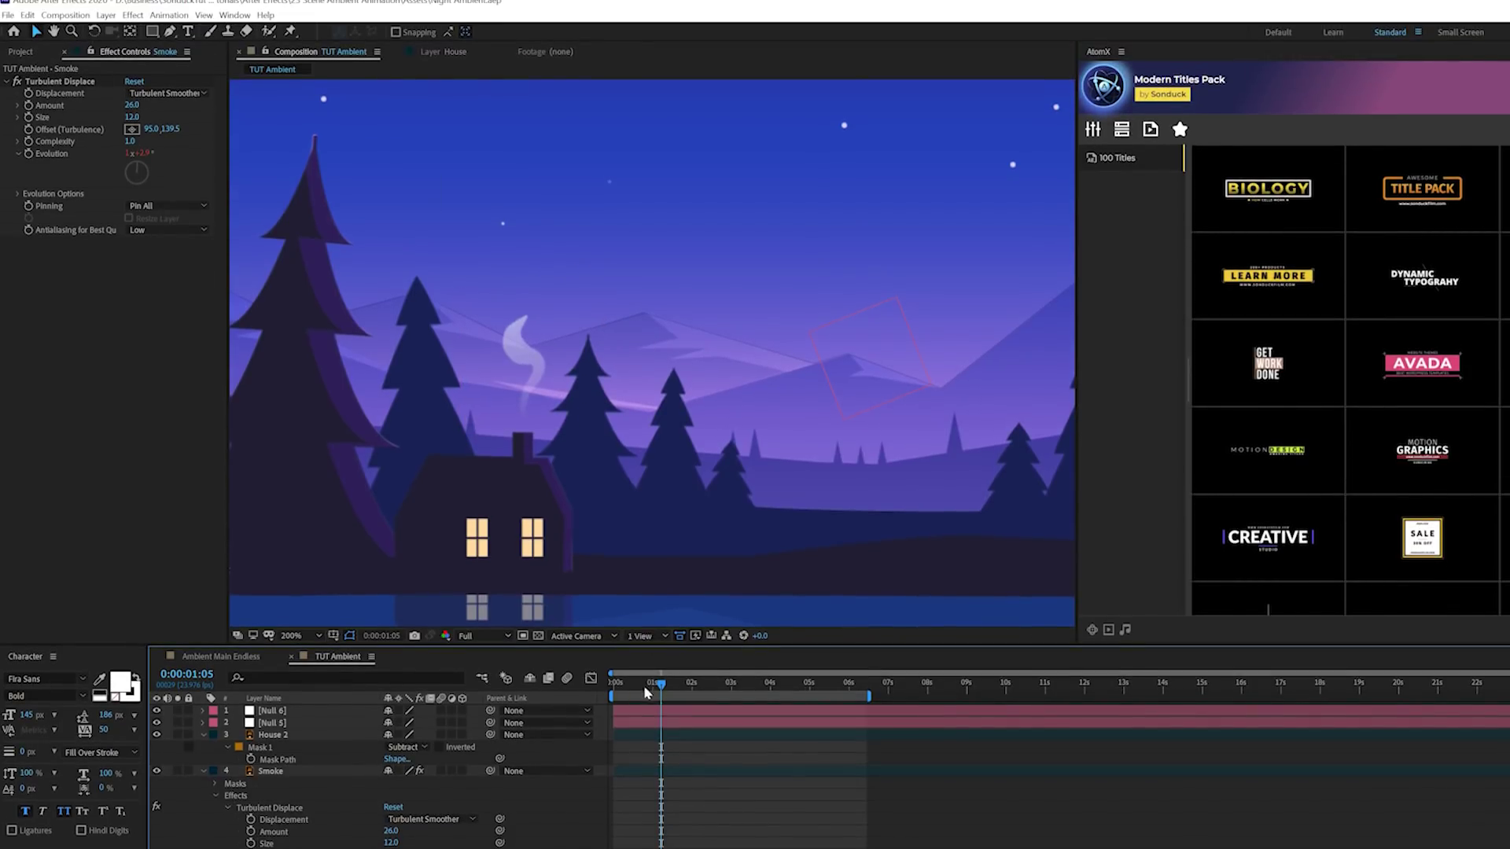
# - Preview from the start to check the drifting smoke, then zoom out to the whole lake scene
pyautogui.press('Home')
pyautogui.press('space')
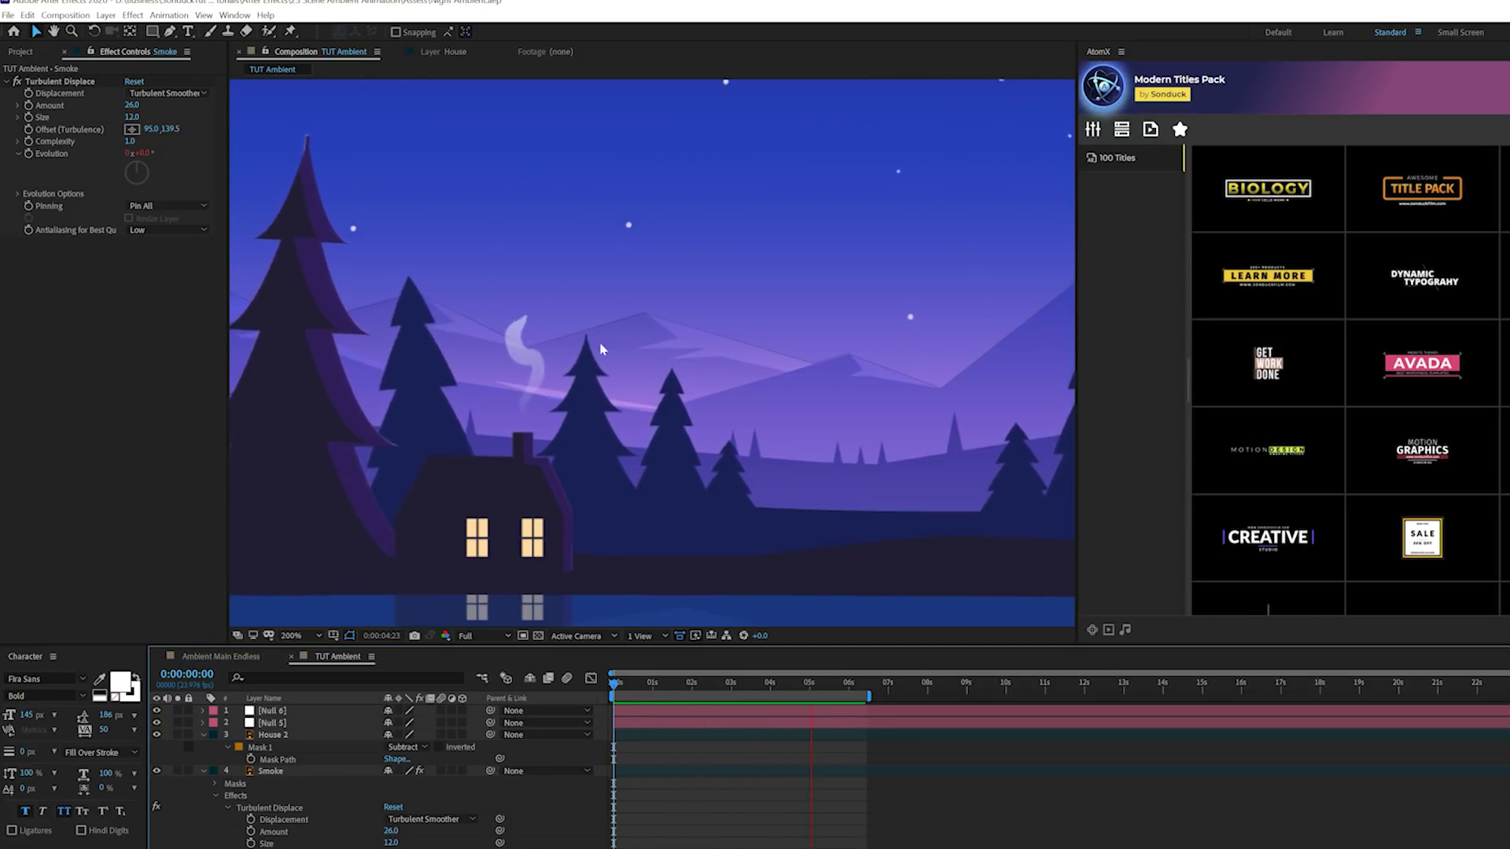
pyautogui.press(',')
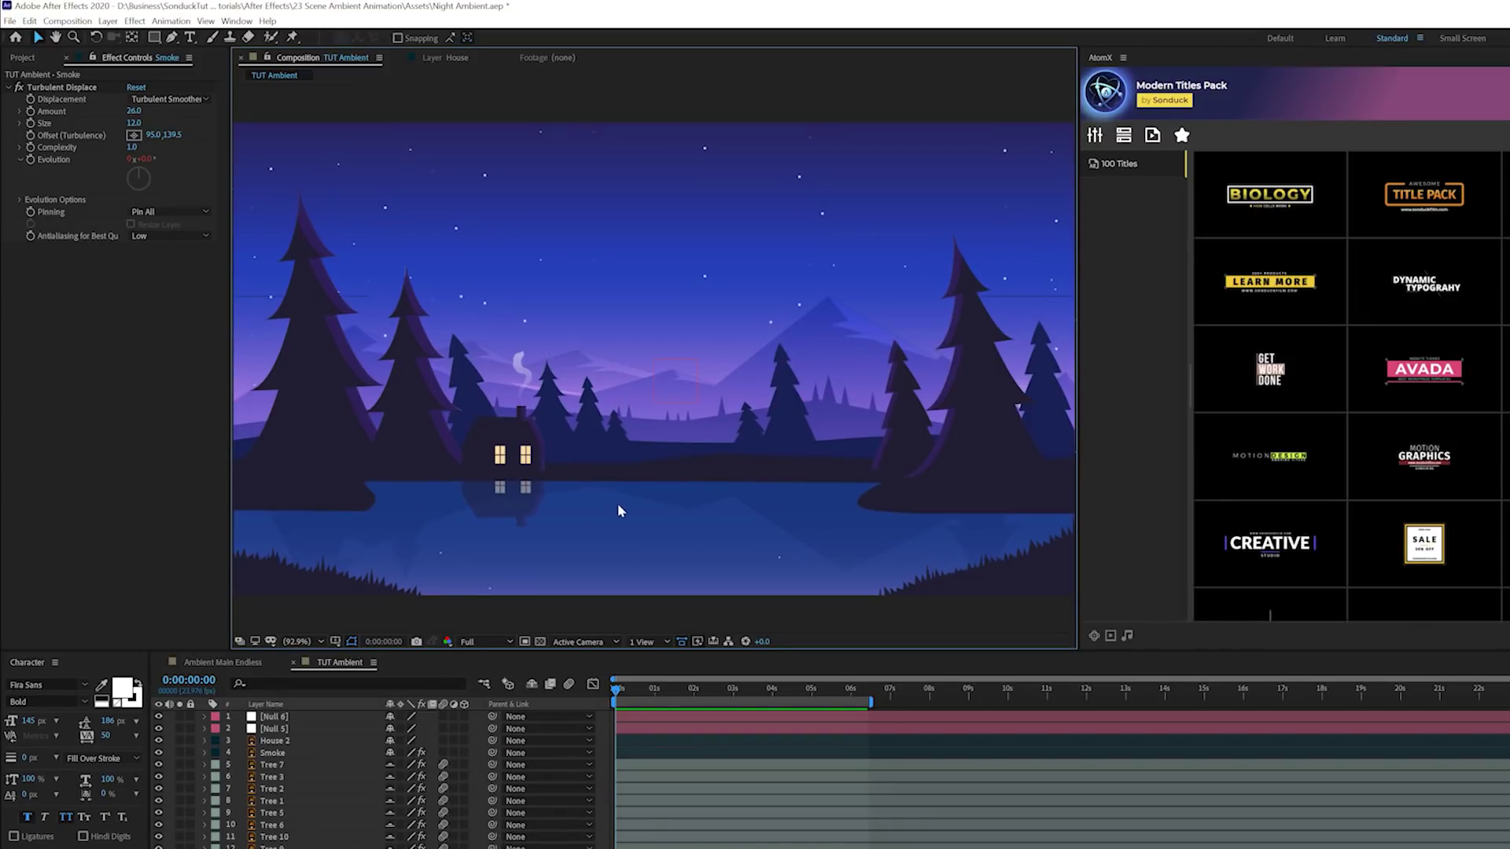
# - Apply the Change to Color effect to the House 2 layer
pyautogui.click(270, 742)
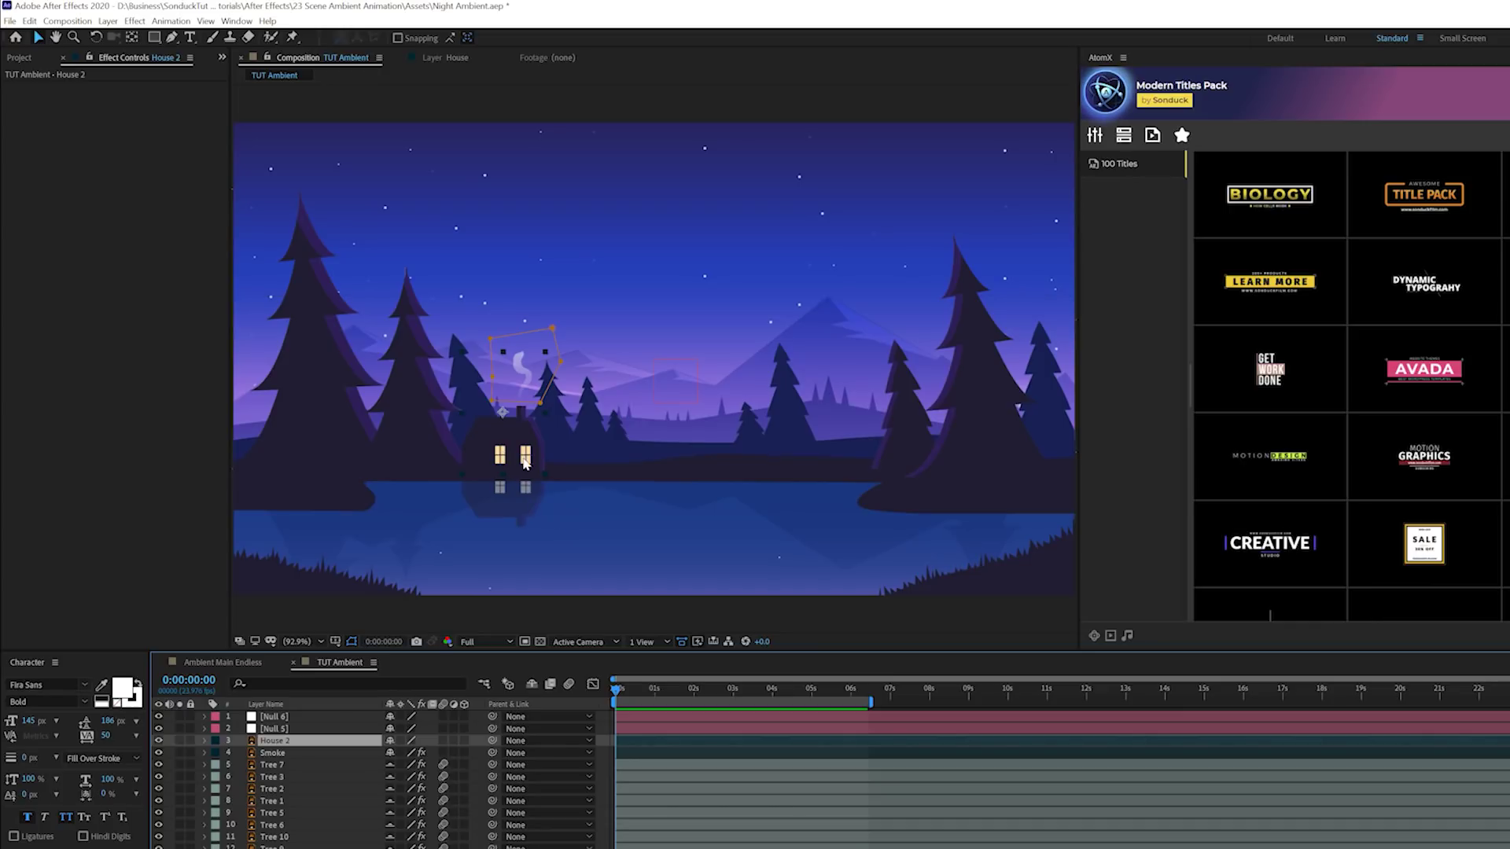
pyautogui.click(134, 22)
pyautogui.moveTo(204, 171)
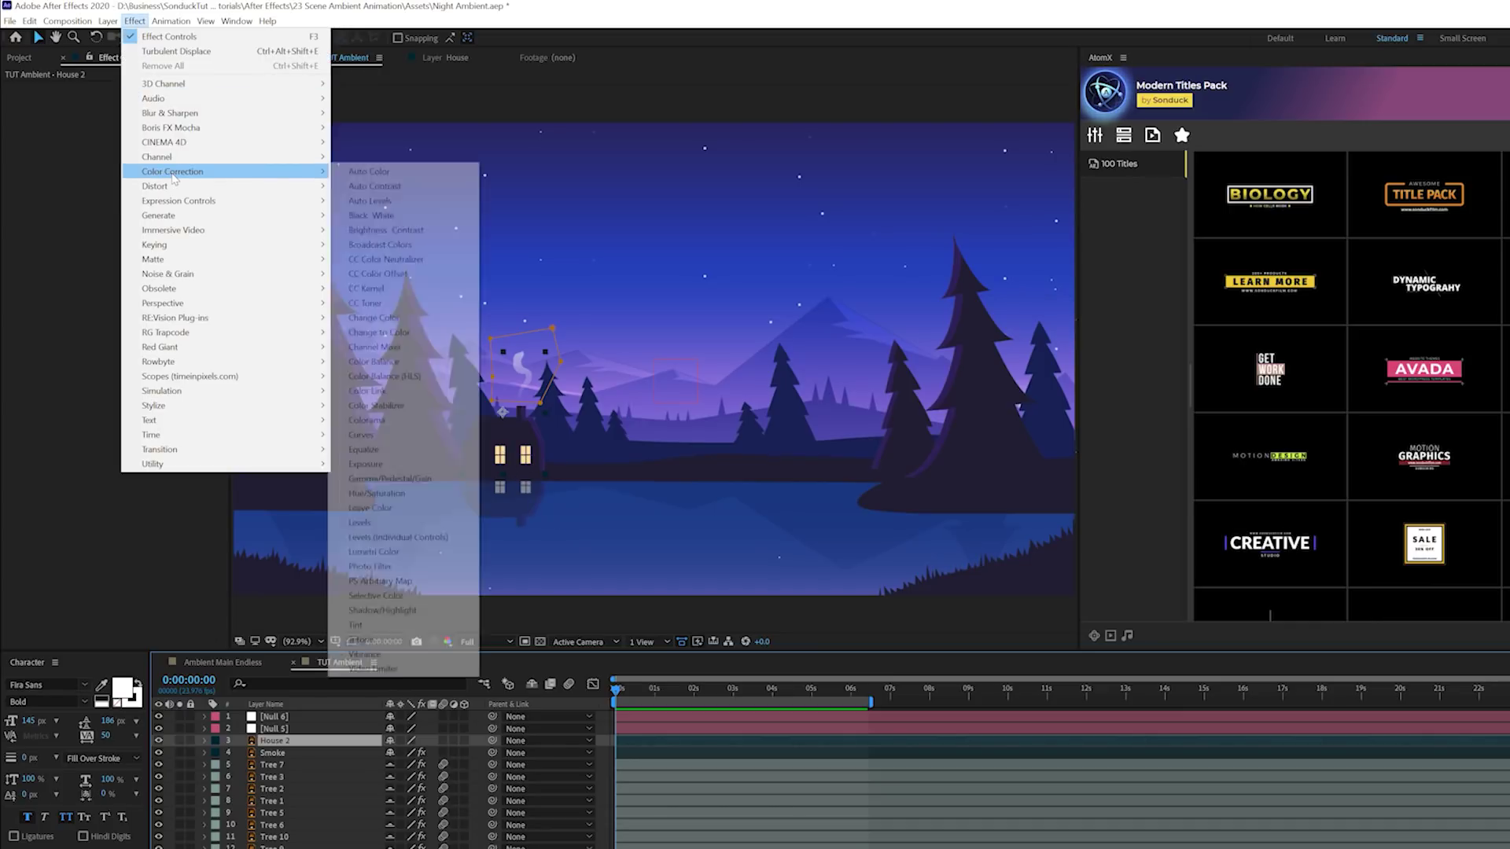
pyautogui.click(377, 333)
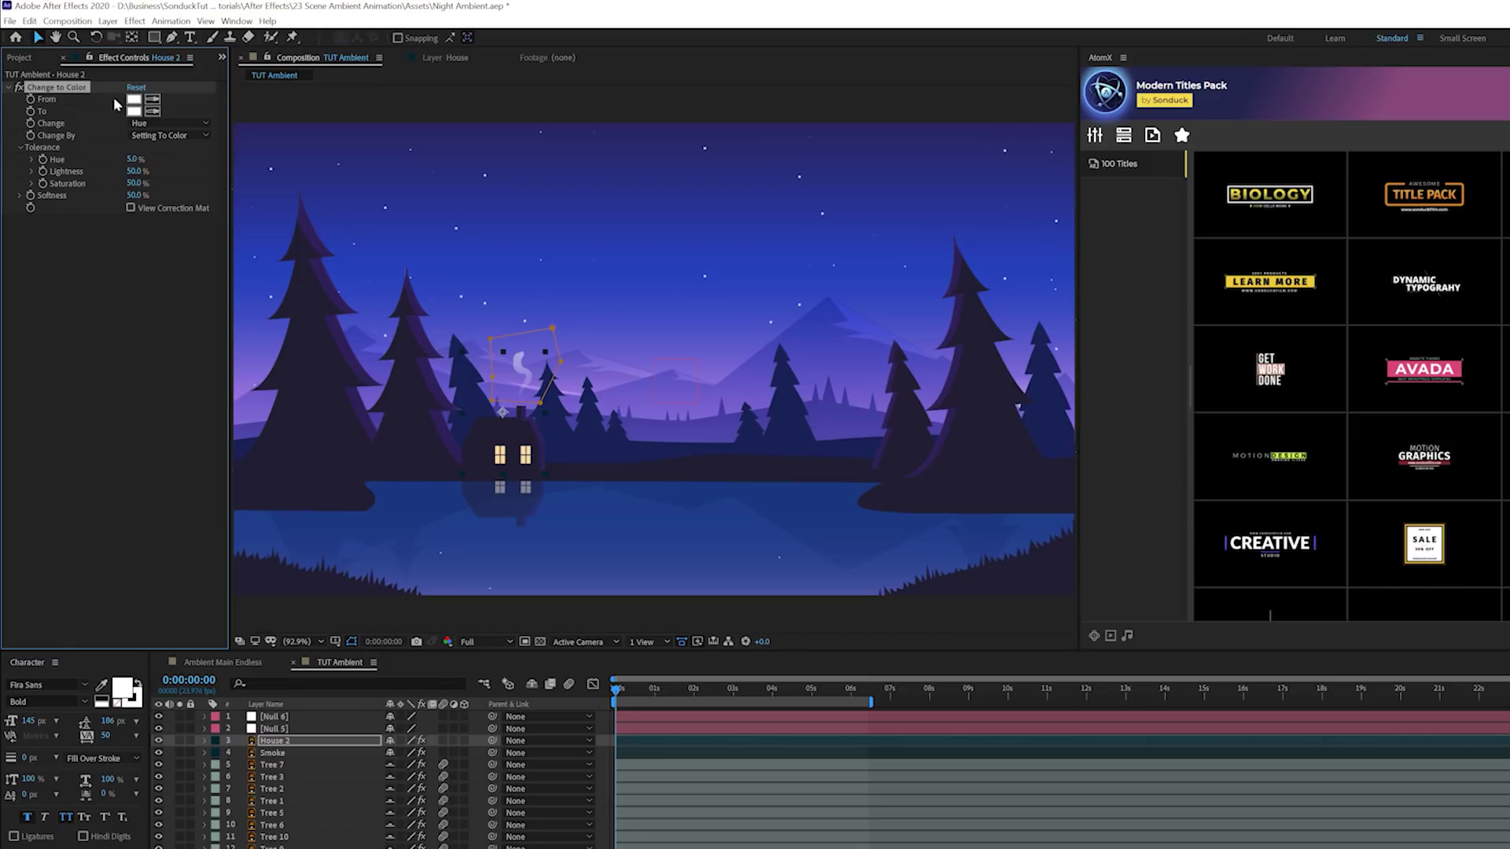
# - Sample the lit window colour as From and set a darker brown as the To colour
pyautogui.click(149, 100)
pyautogui.click(505, 450)
pyautogui.click(133, 111)
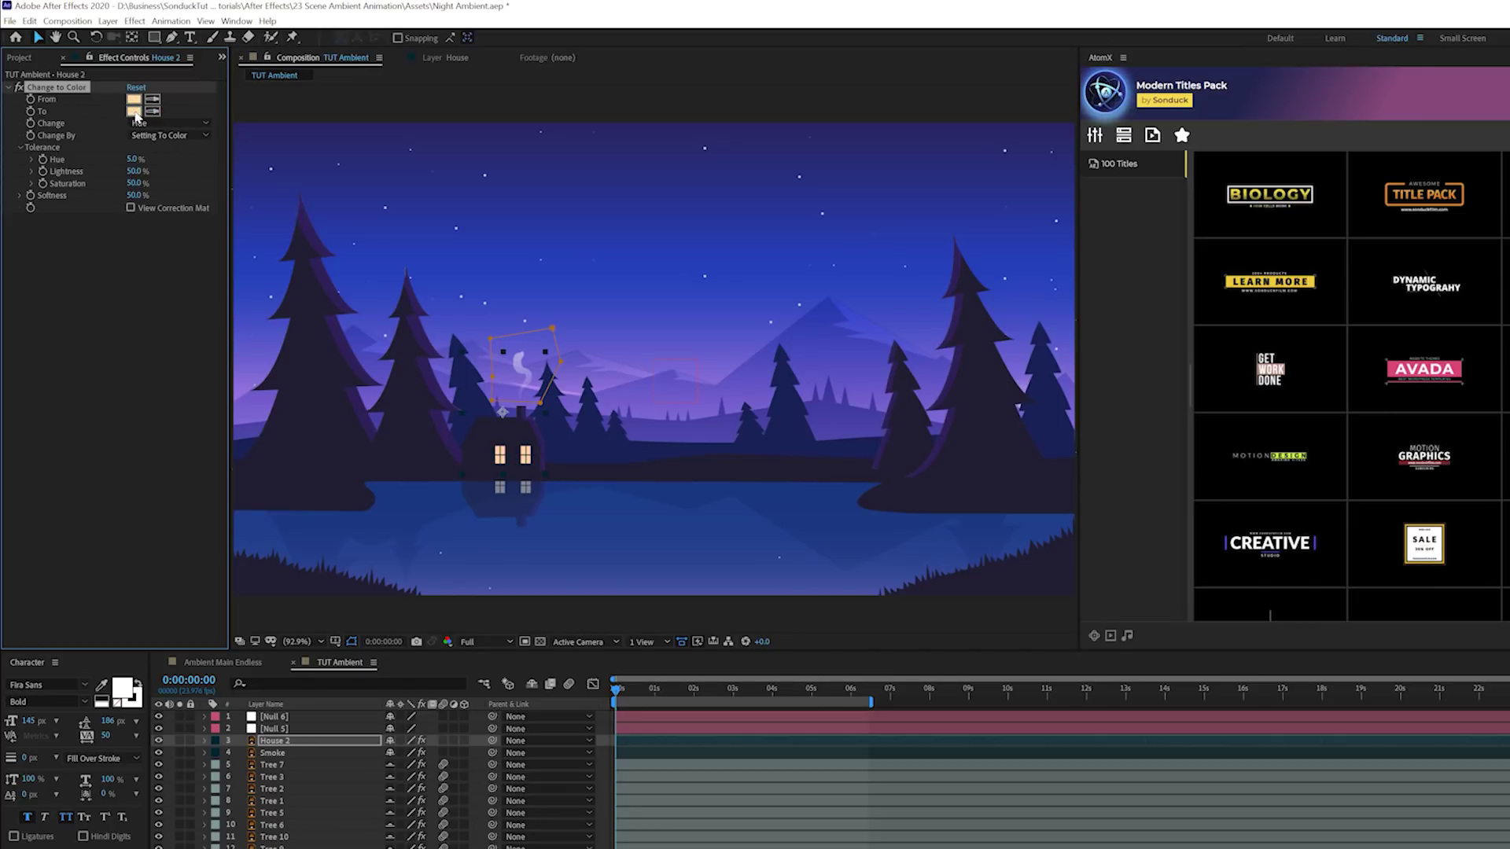
pyautogui.click(654, 520)
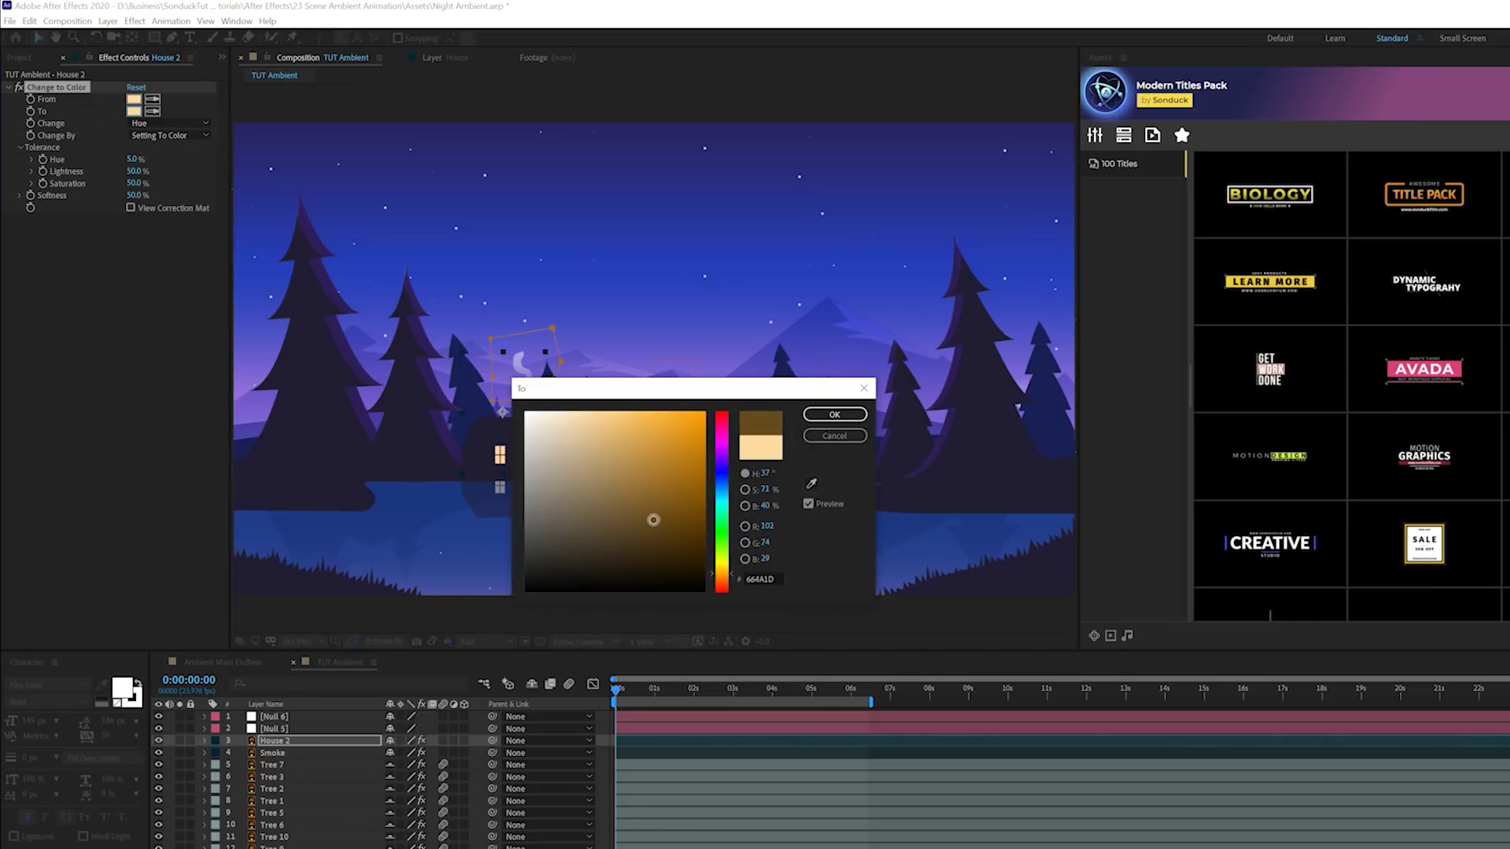
pyautogui.click(834, 415)
# - Set Change to Hue, Lightness & Saturation and keyframe the dark To colour at the start
pyautogui.click(144, 124)
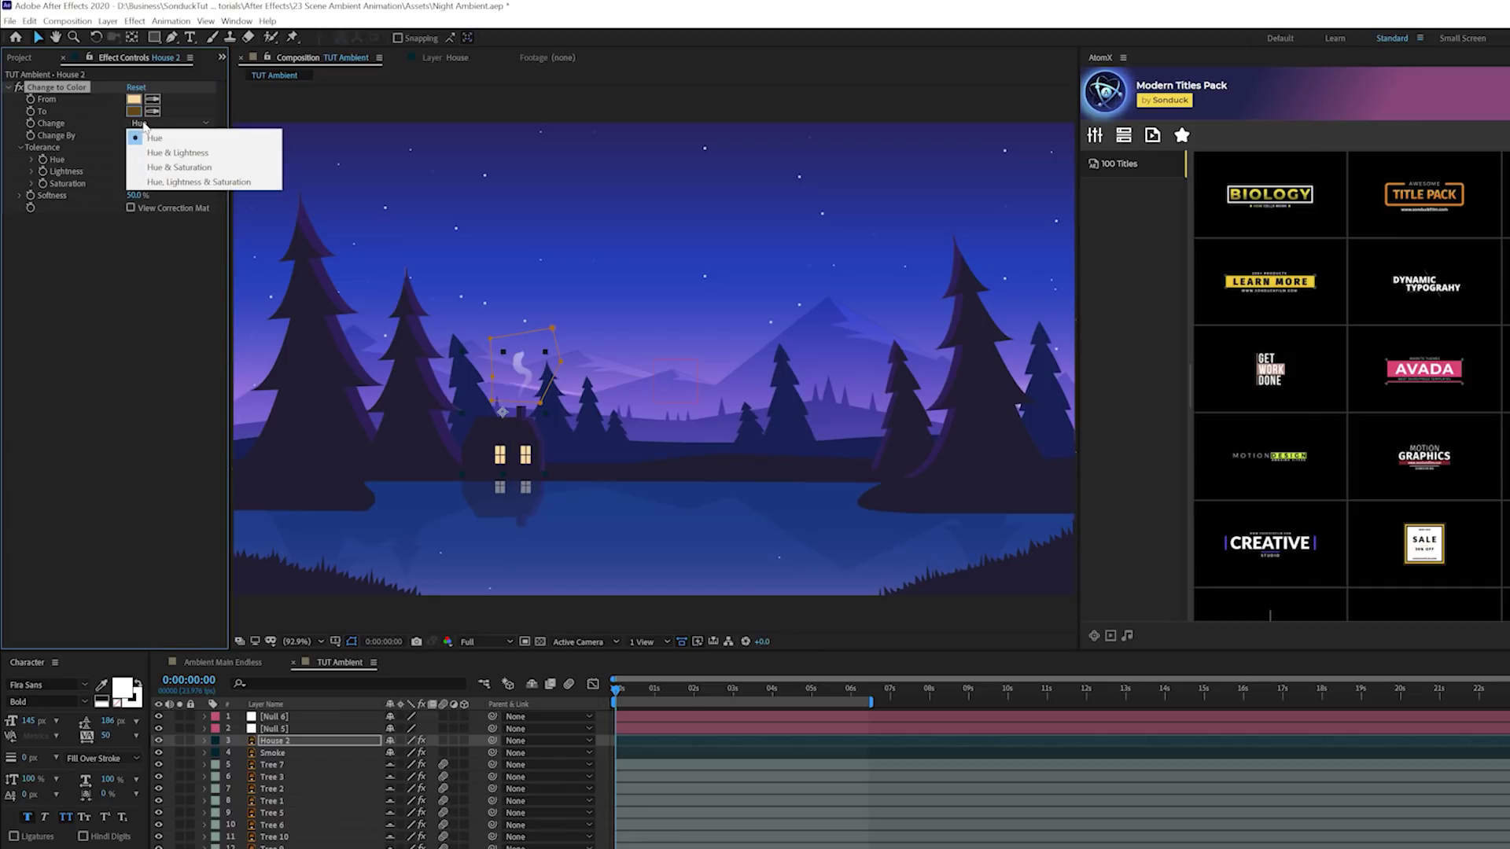
pyautogui.click(177, 182)
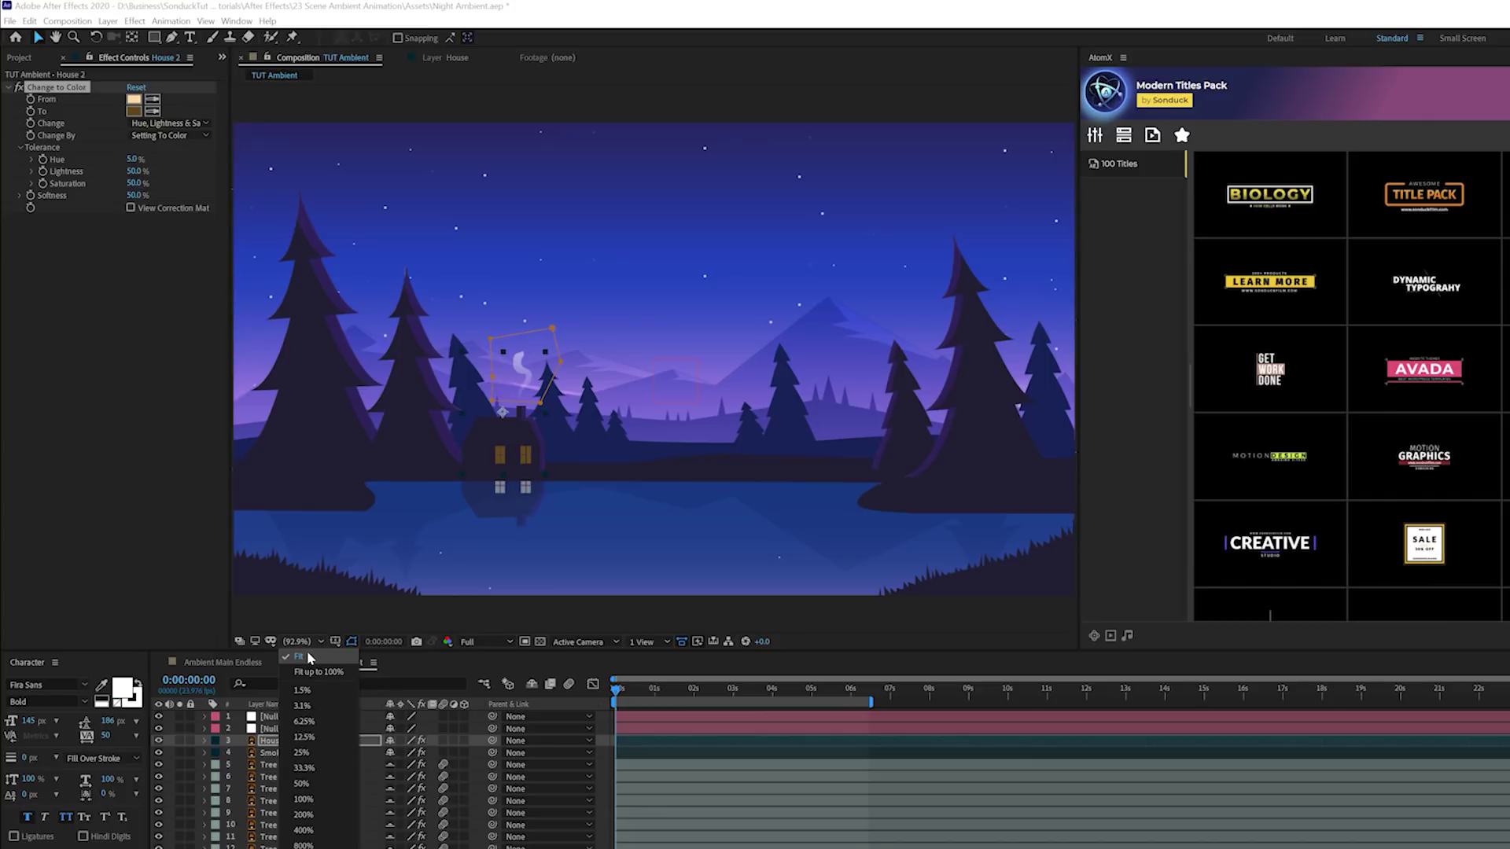
pyautogui.click(361, 589)
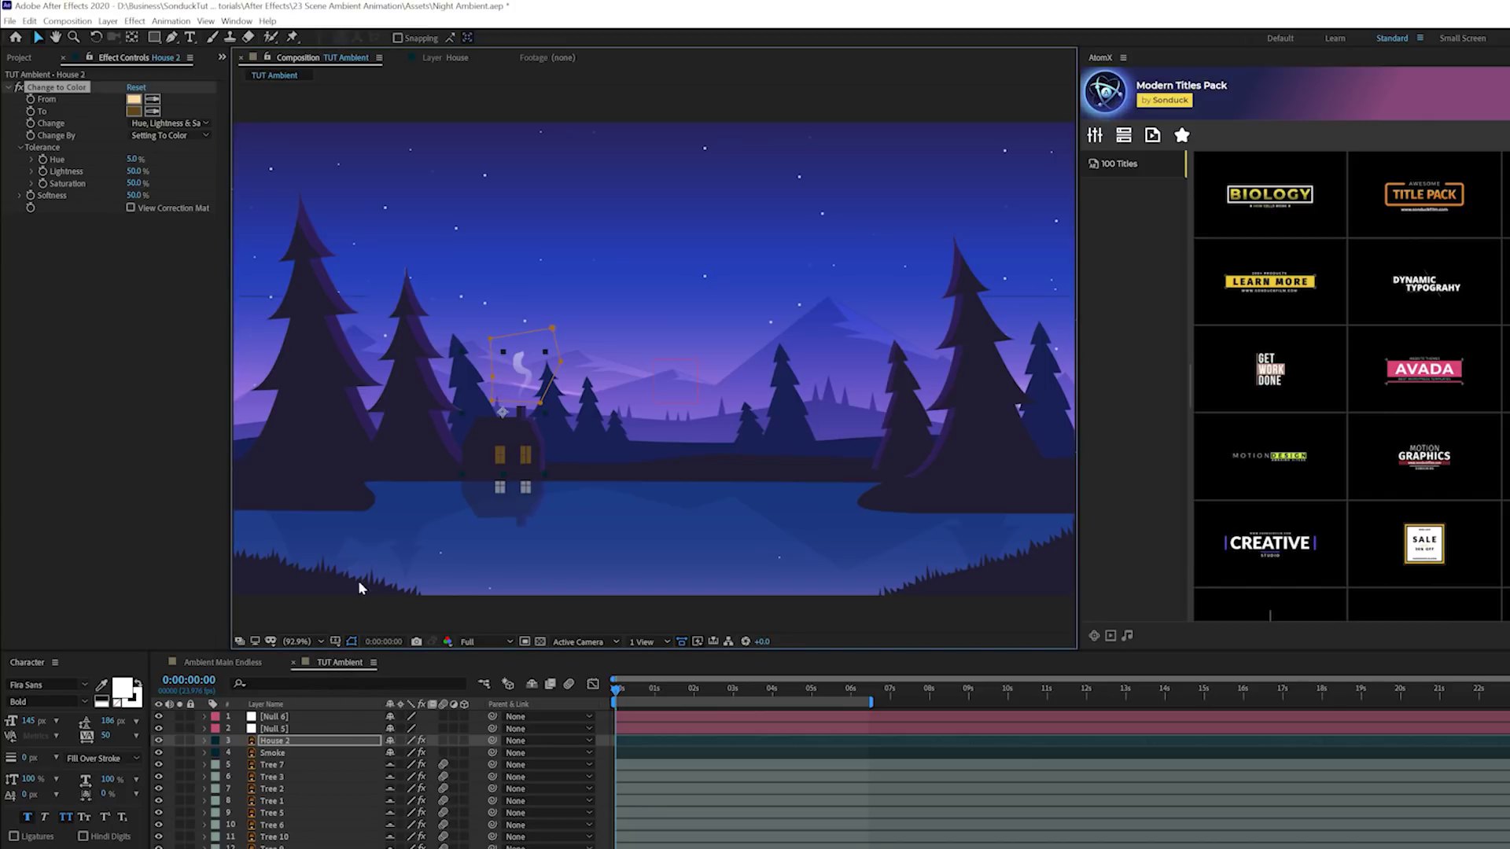
pyautogui.click(33, 116)
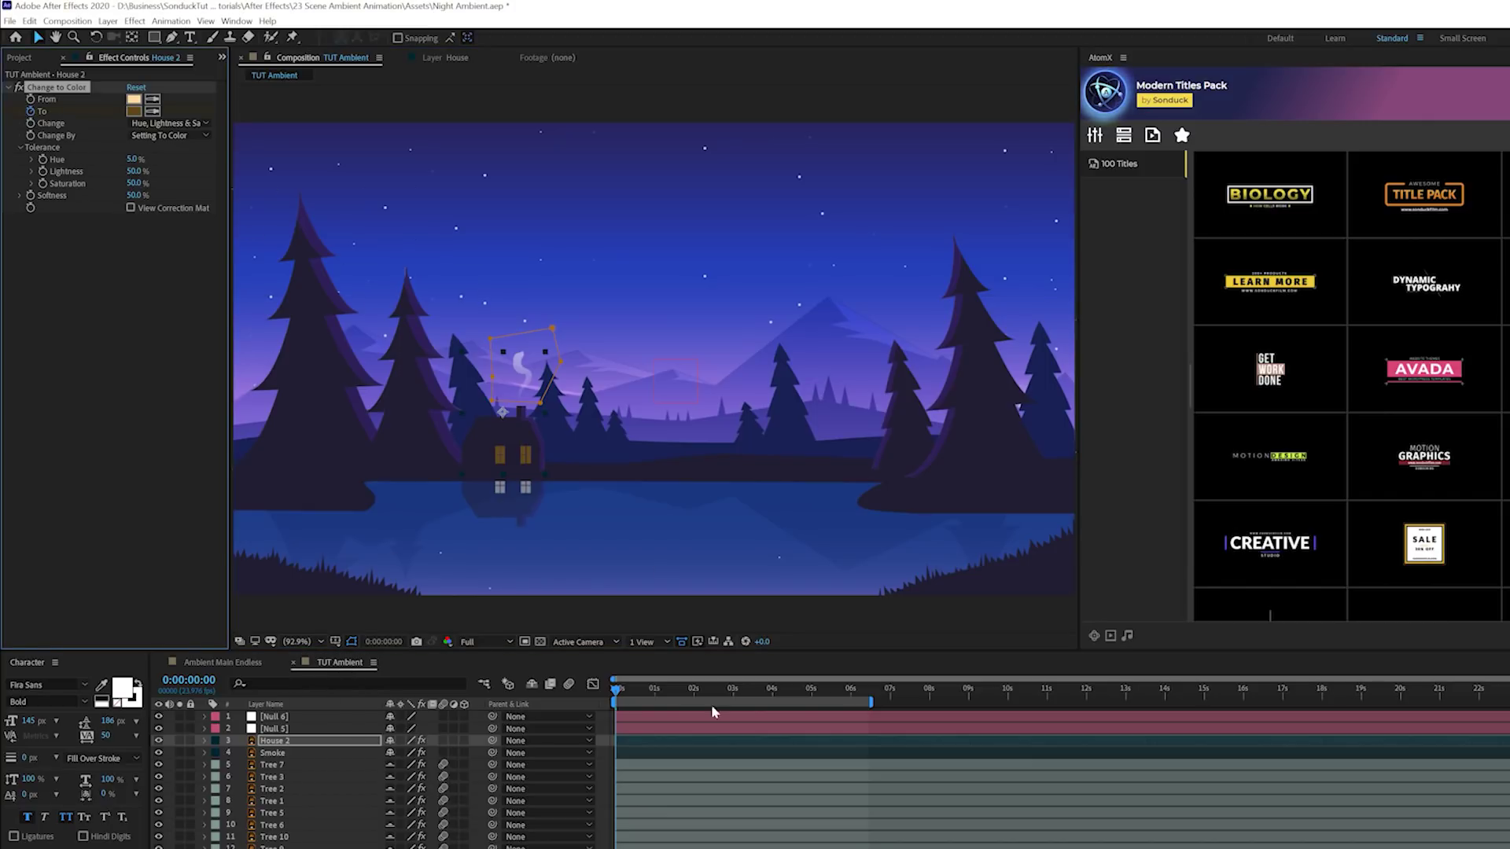
# - At about 3 seconds, eyedrop the warm window orange into To, then preview the animation
pyautogui.press('space')
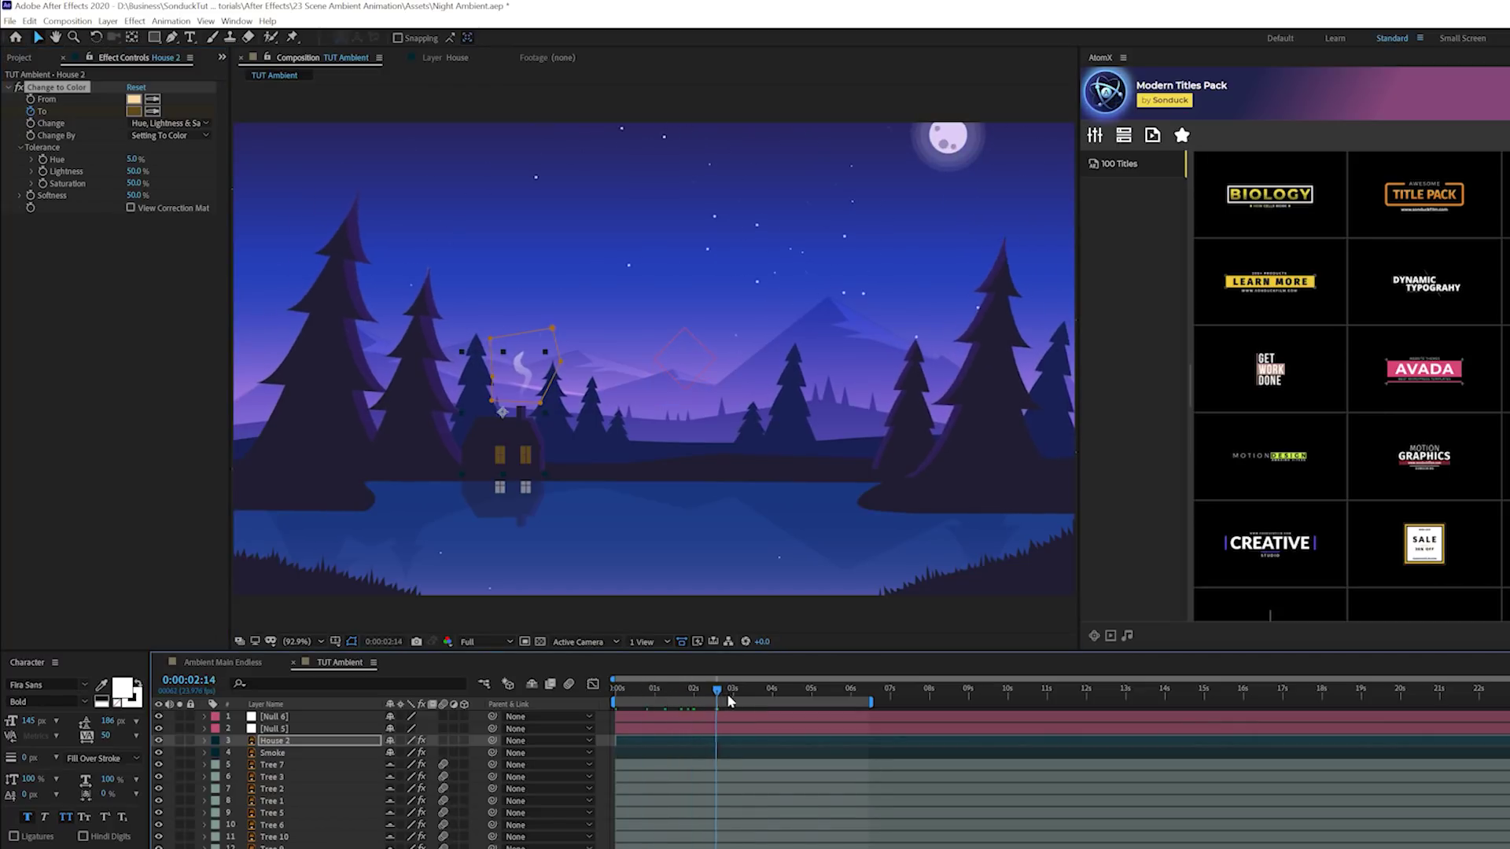
pyautogui.click(152, 111)
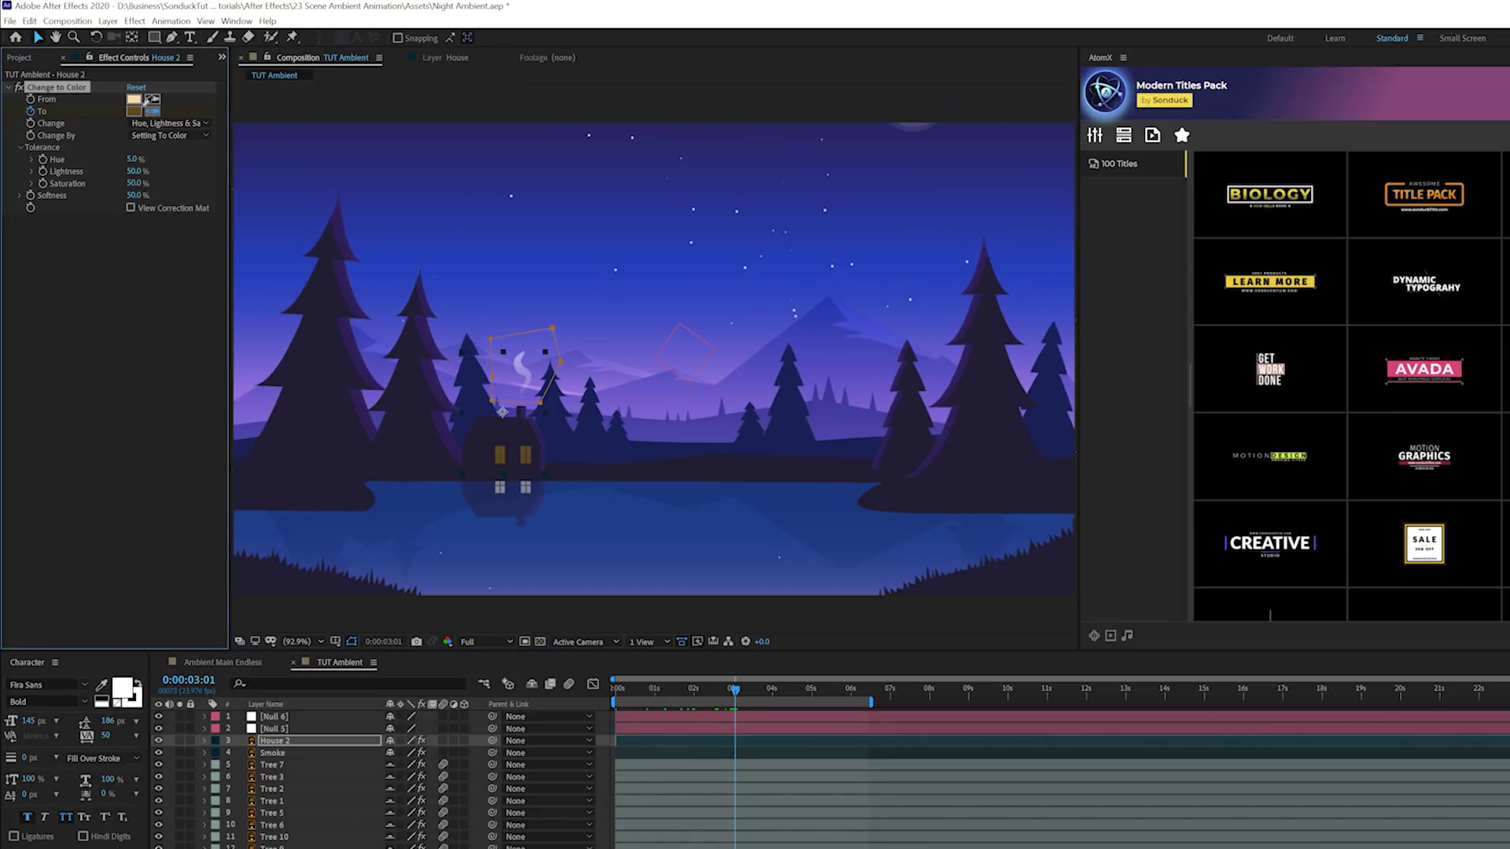
pyautogui.click(134, 97)
pyautogui.click(617, 689)
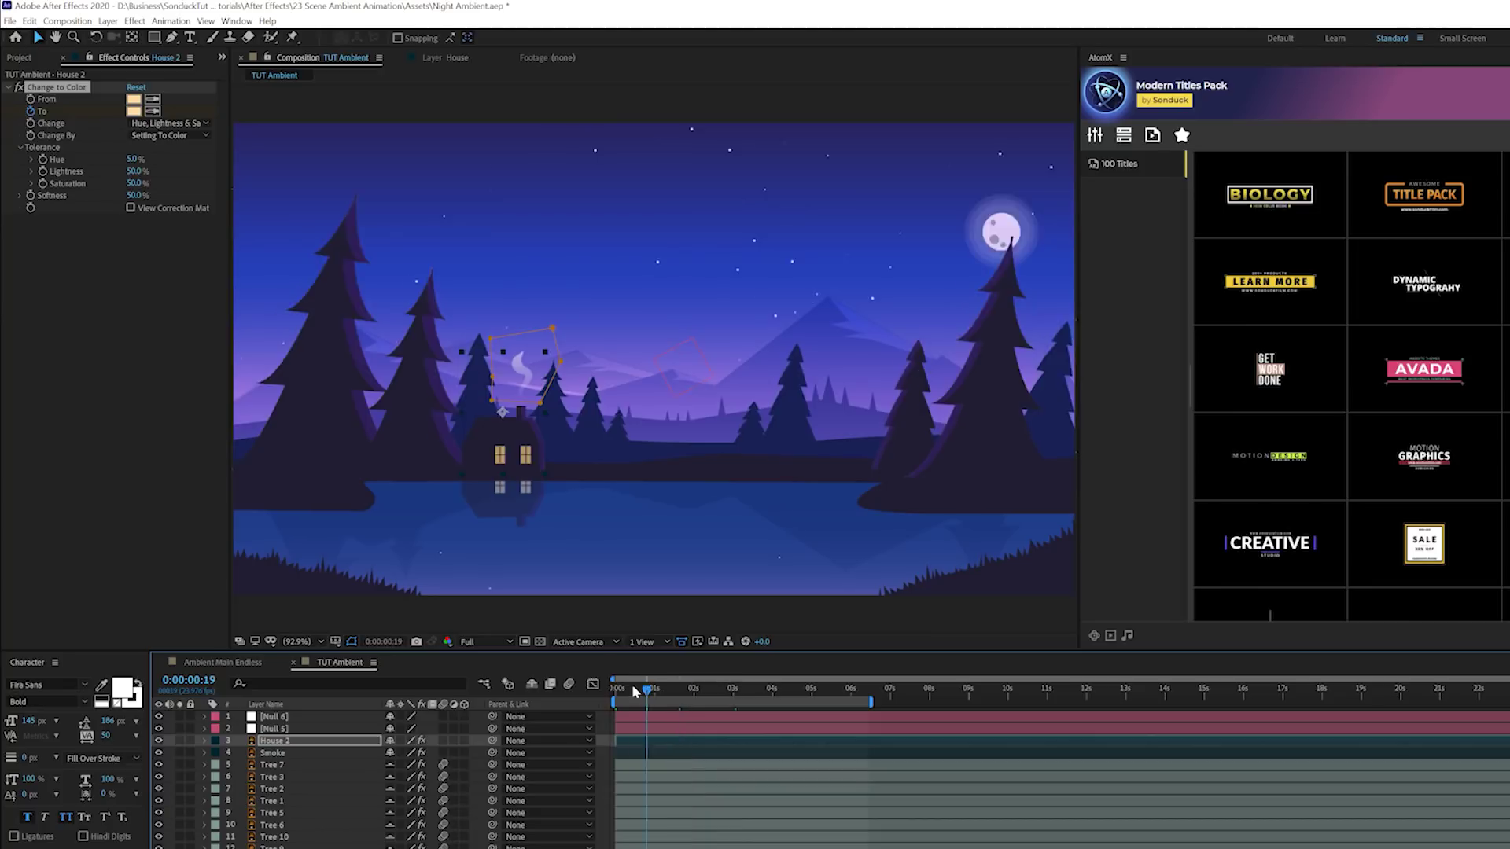
pyautogui.press('space')
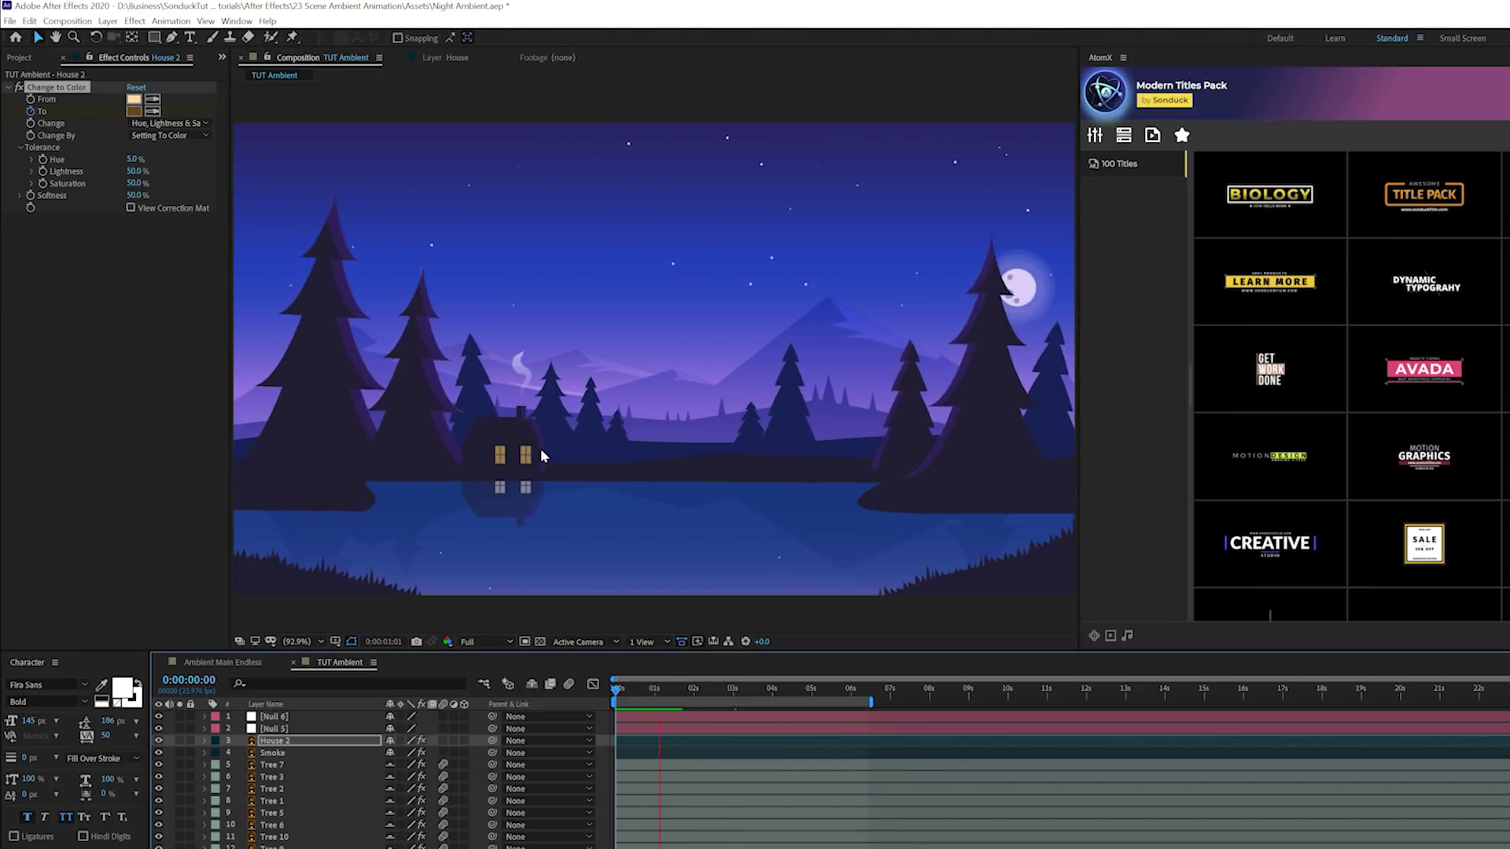
pyautogui.press('space')
# - Add a loopOut("pingpong") expression to House 2's Change to Color To property
pyautogui.press('u')
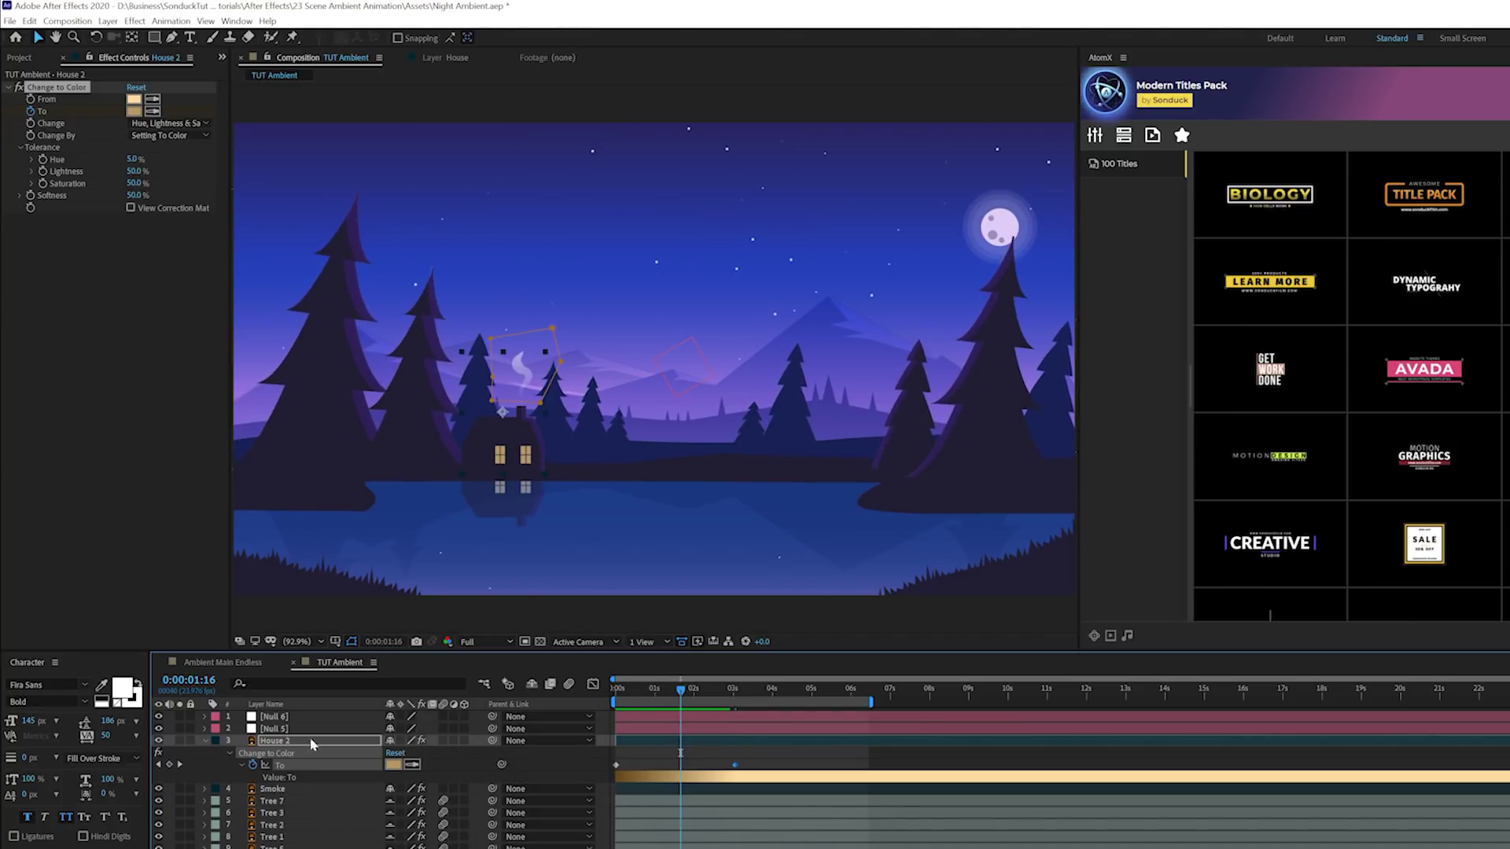
pyautogui.keyDown('alt'); pyautogui.click(253, 765); pyautogui.keyUp('alt')
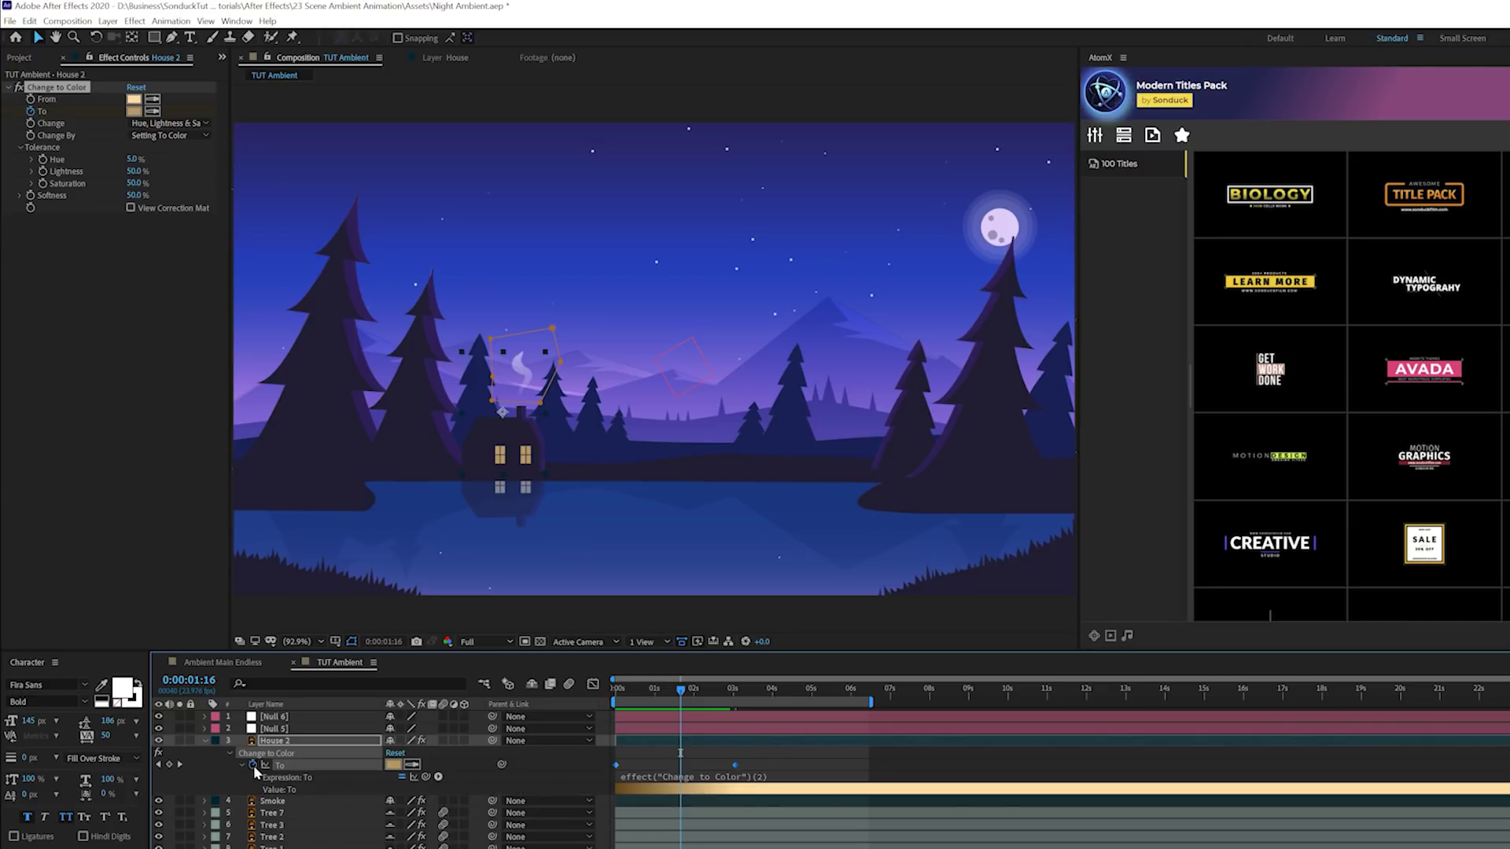
pyautogui.write('loopOut')
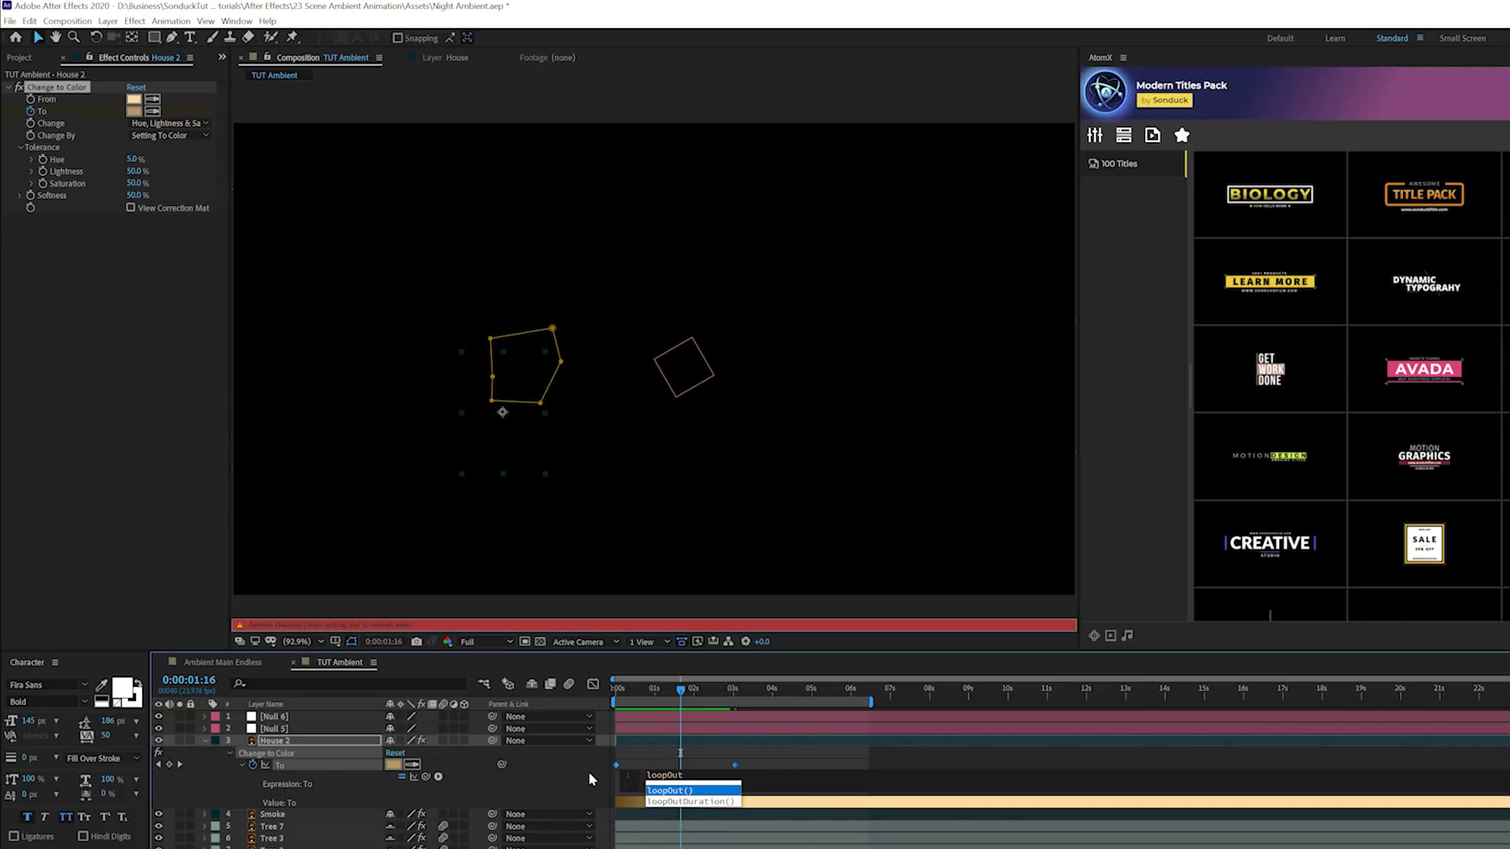
pyautogui.press('Return')
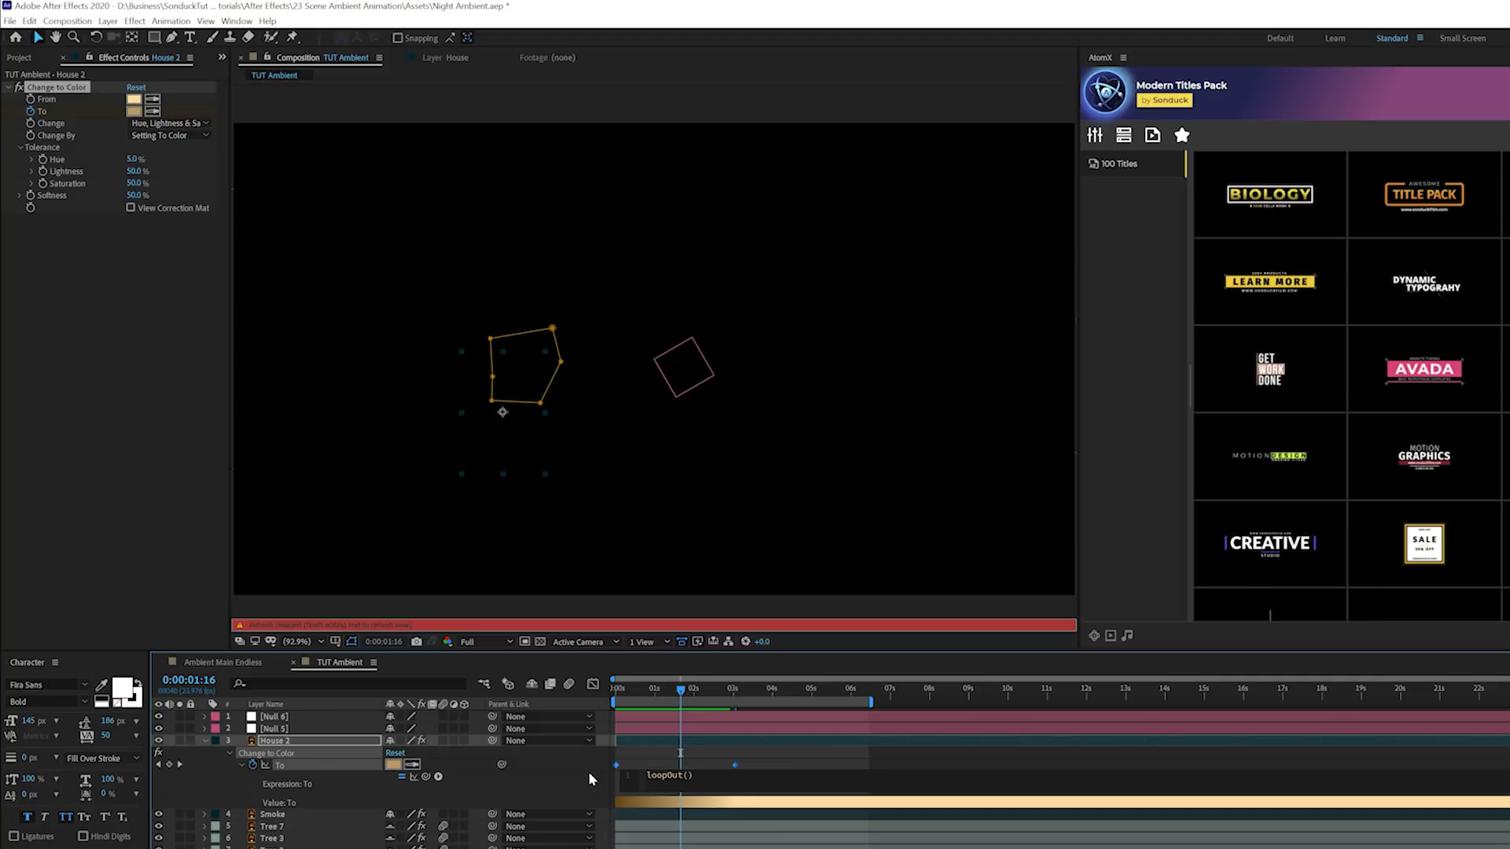
pyautogui.write('"pingpong"')
pyautogui.click(531, 444)
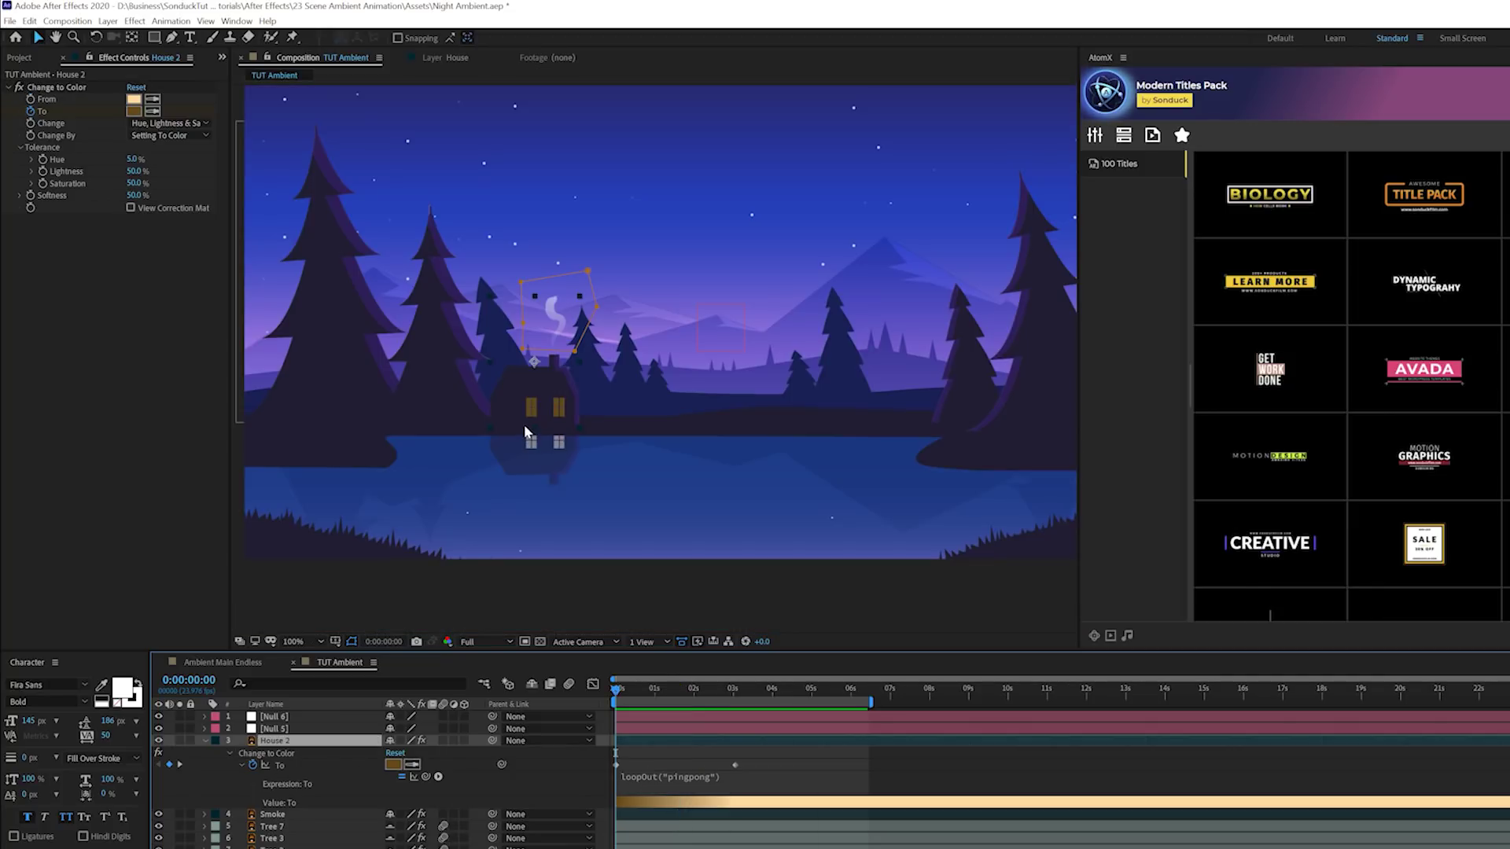
# - Preview the pulsing window lights, fit the scene in the viewer, and collapse the house layer
pyautogui.press('space')
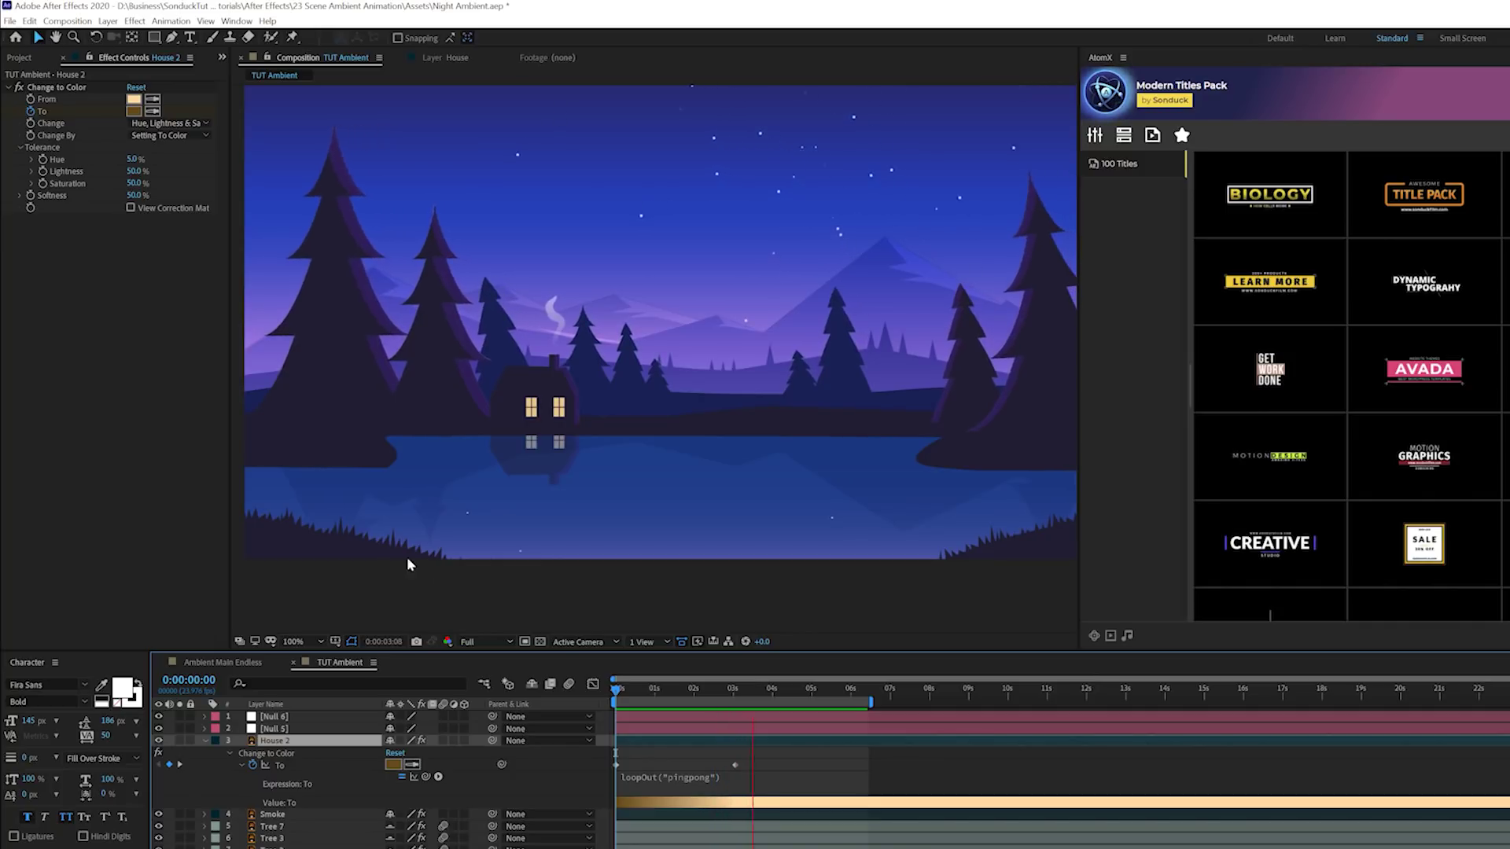
pyautogui.press('space')
pyautogui.hotkey('shift', '/')
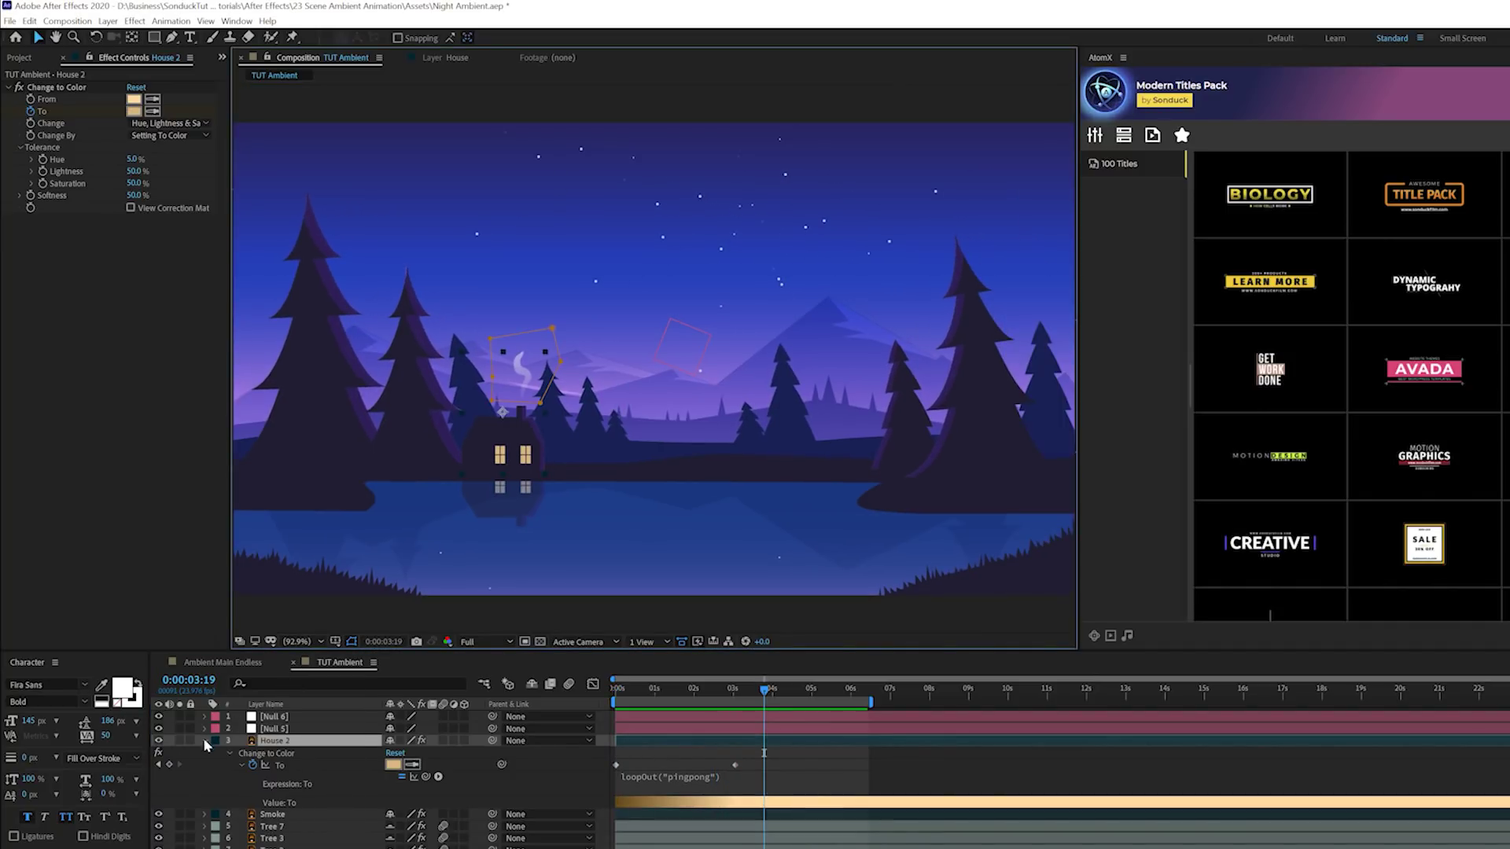
pyautogui.click(204, 742)
pyautogui.click(954, 698)
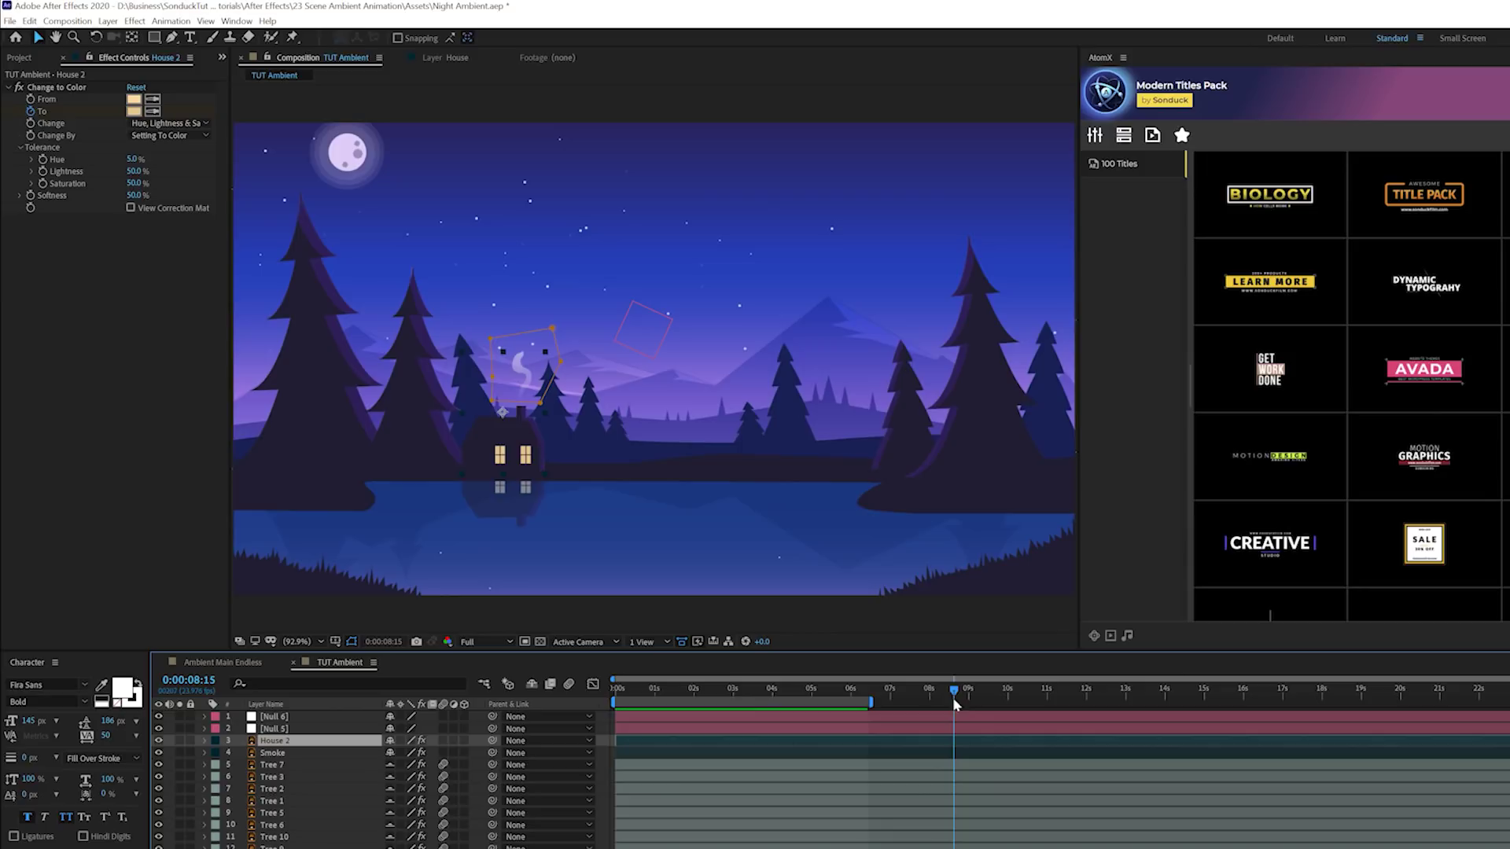
# - Add a new adjustment layer above the scene
pyautogui.click(108, 22)
pyautogui.moveTo(197, 37)
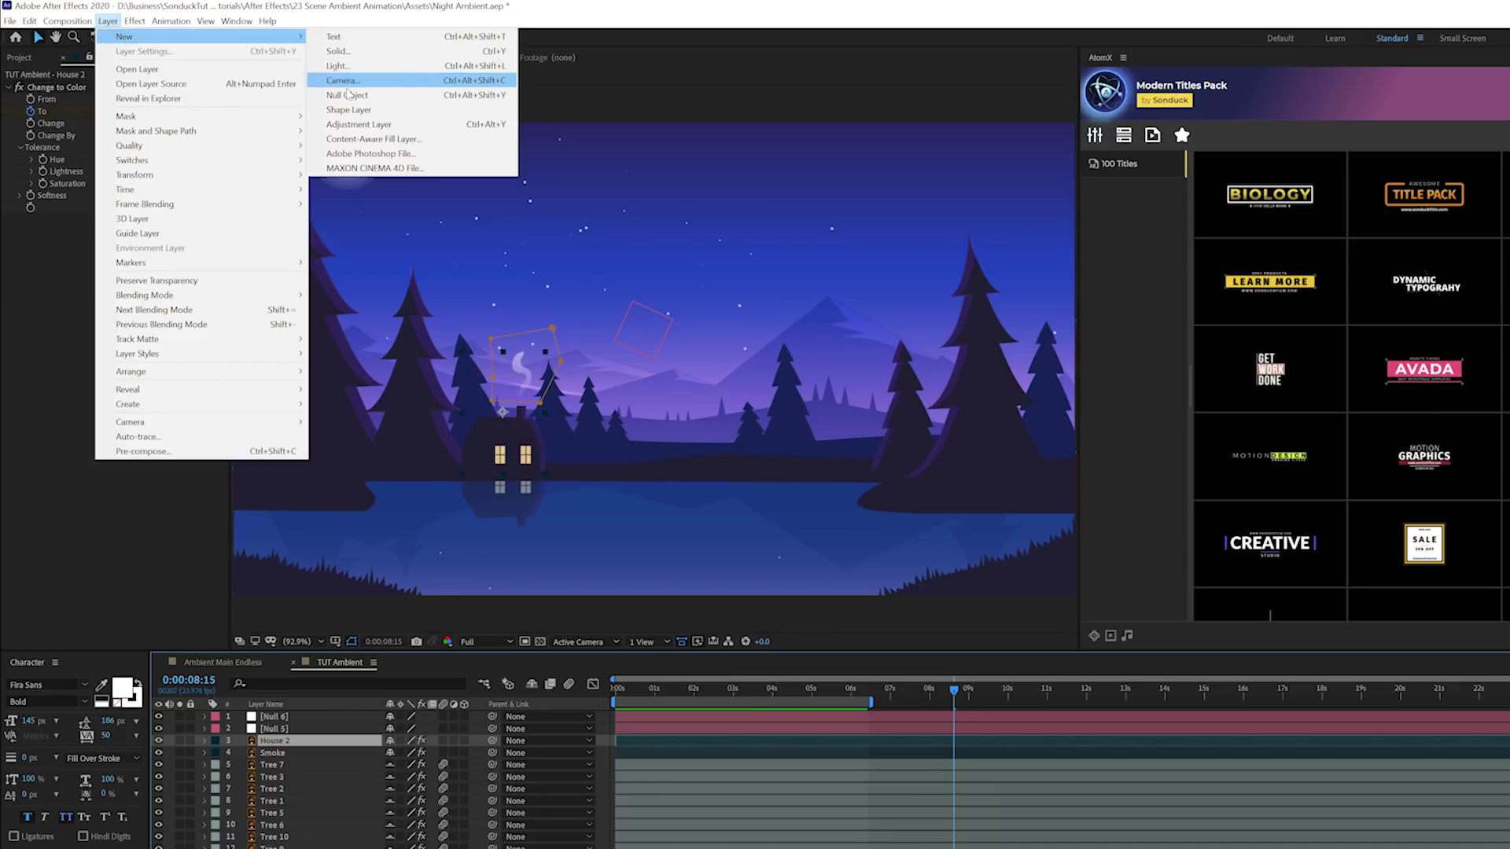
pyautogui.click(350, 124)
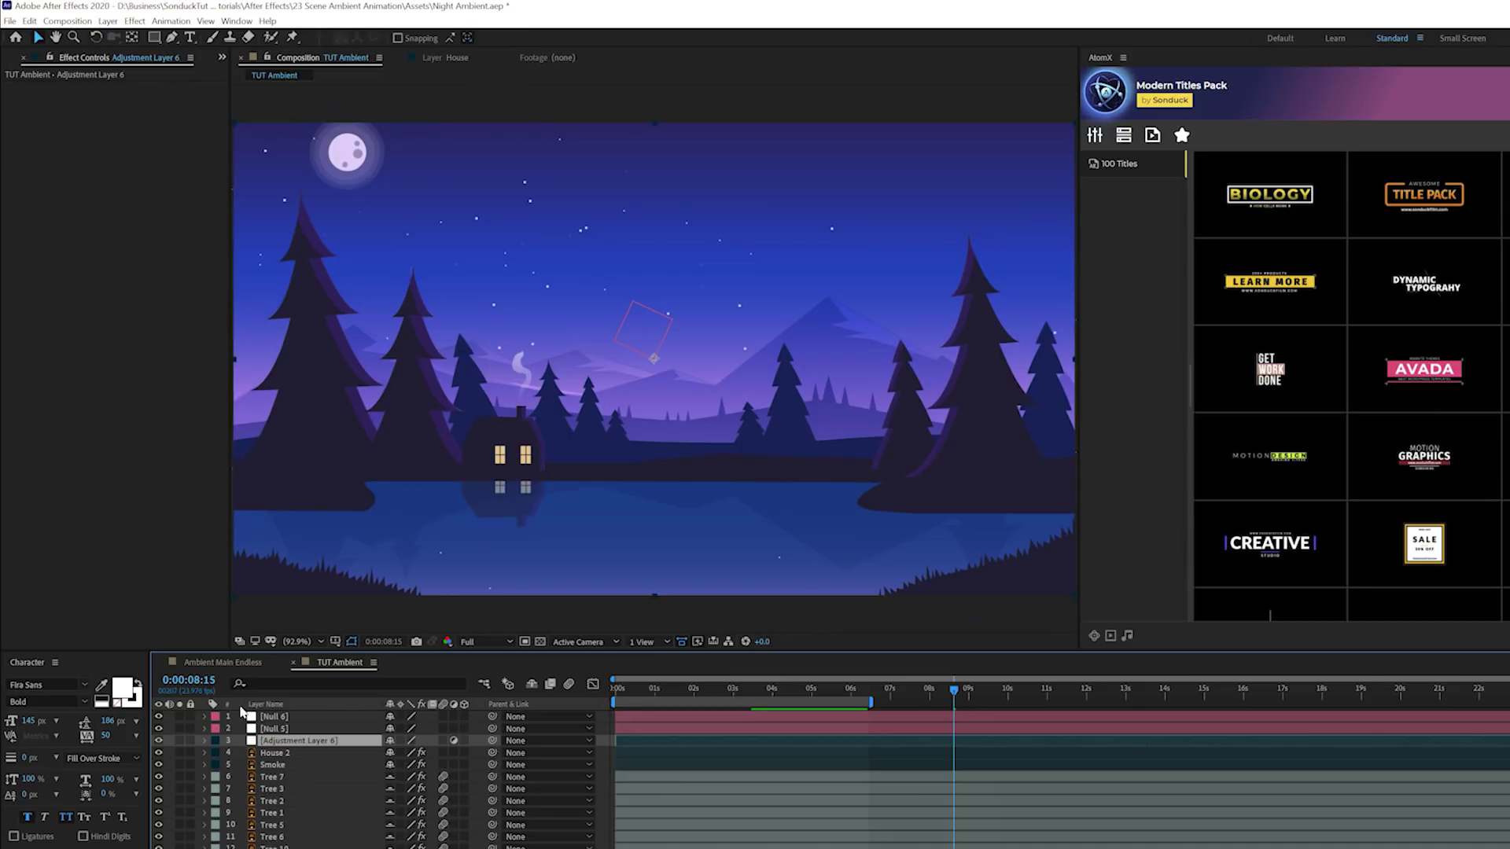
# - Apply Brightness & Contrast and keyframe Brightness from 0 at the start to -65 around 3:22
pyautogui.click(135, 21)
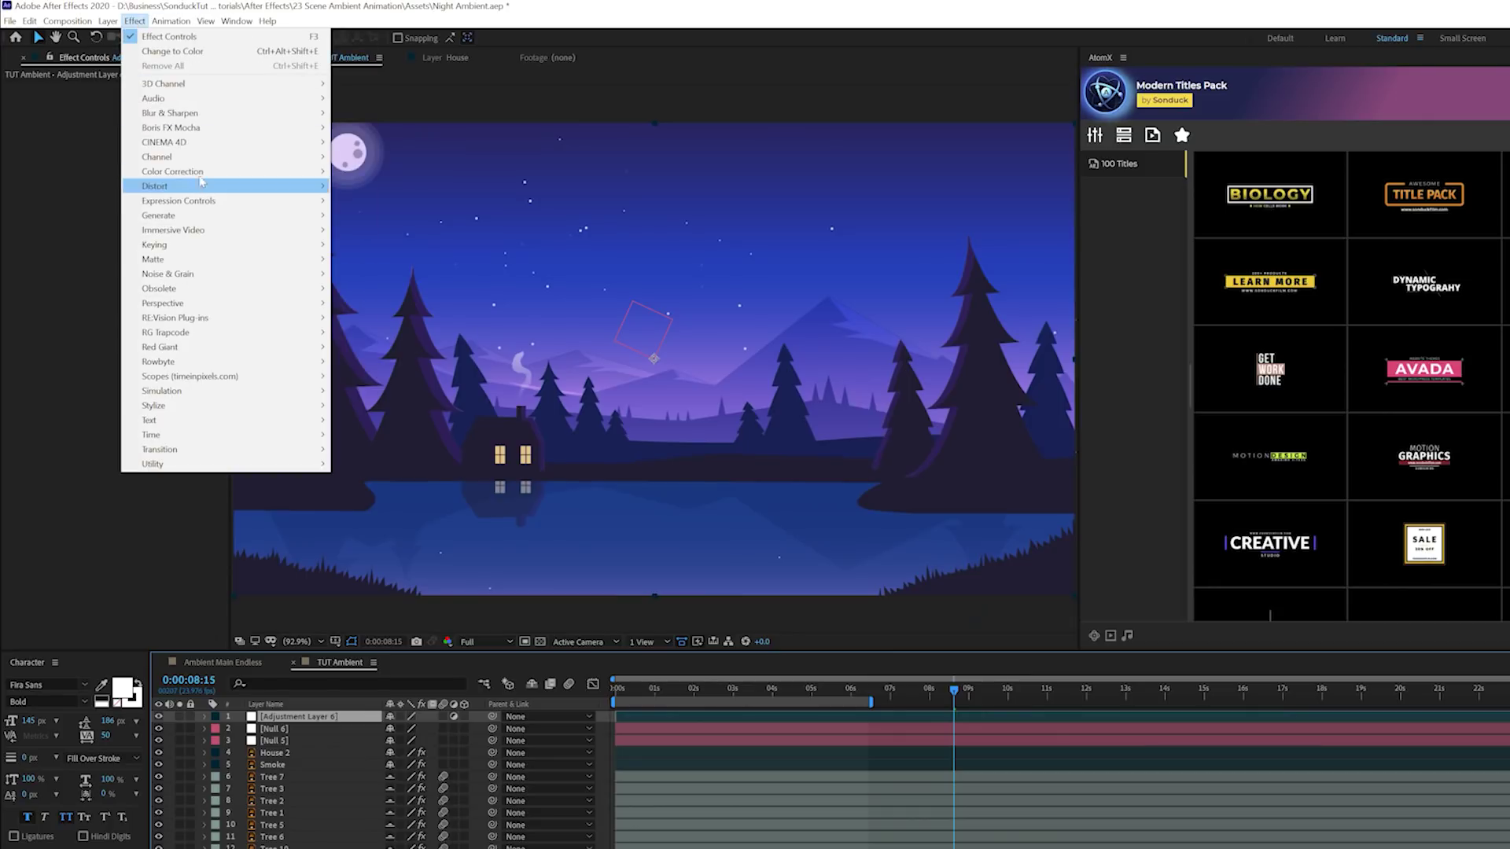
pyautogui.moveTo(214, 180)
pyautogui.click(386, 230)
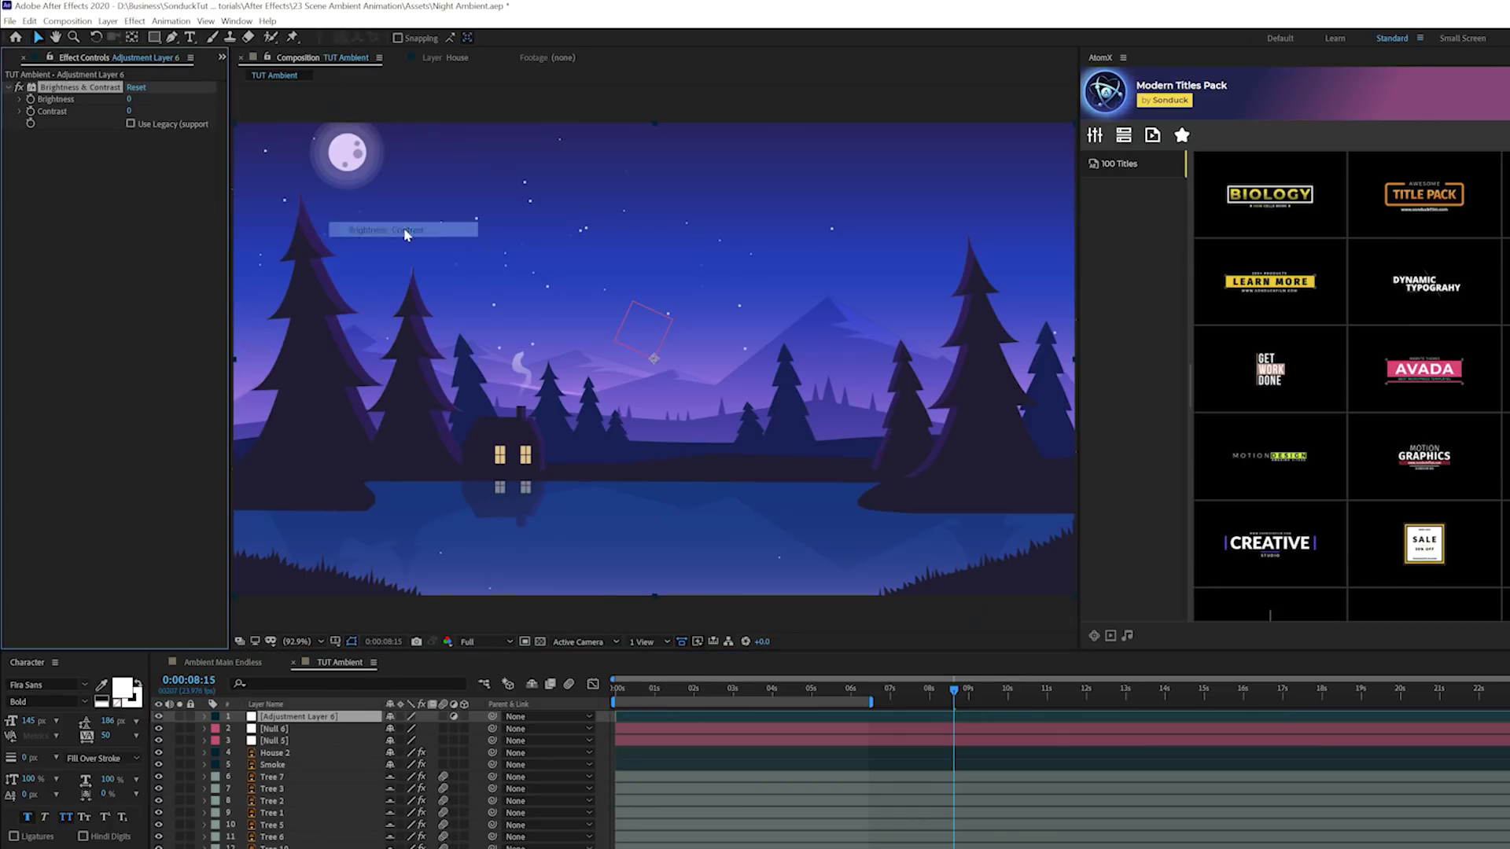
pyautogui.press('Home')
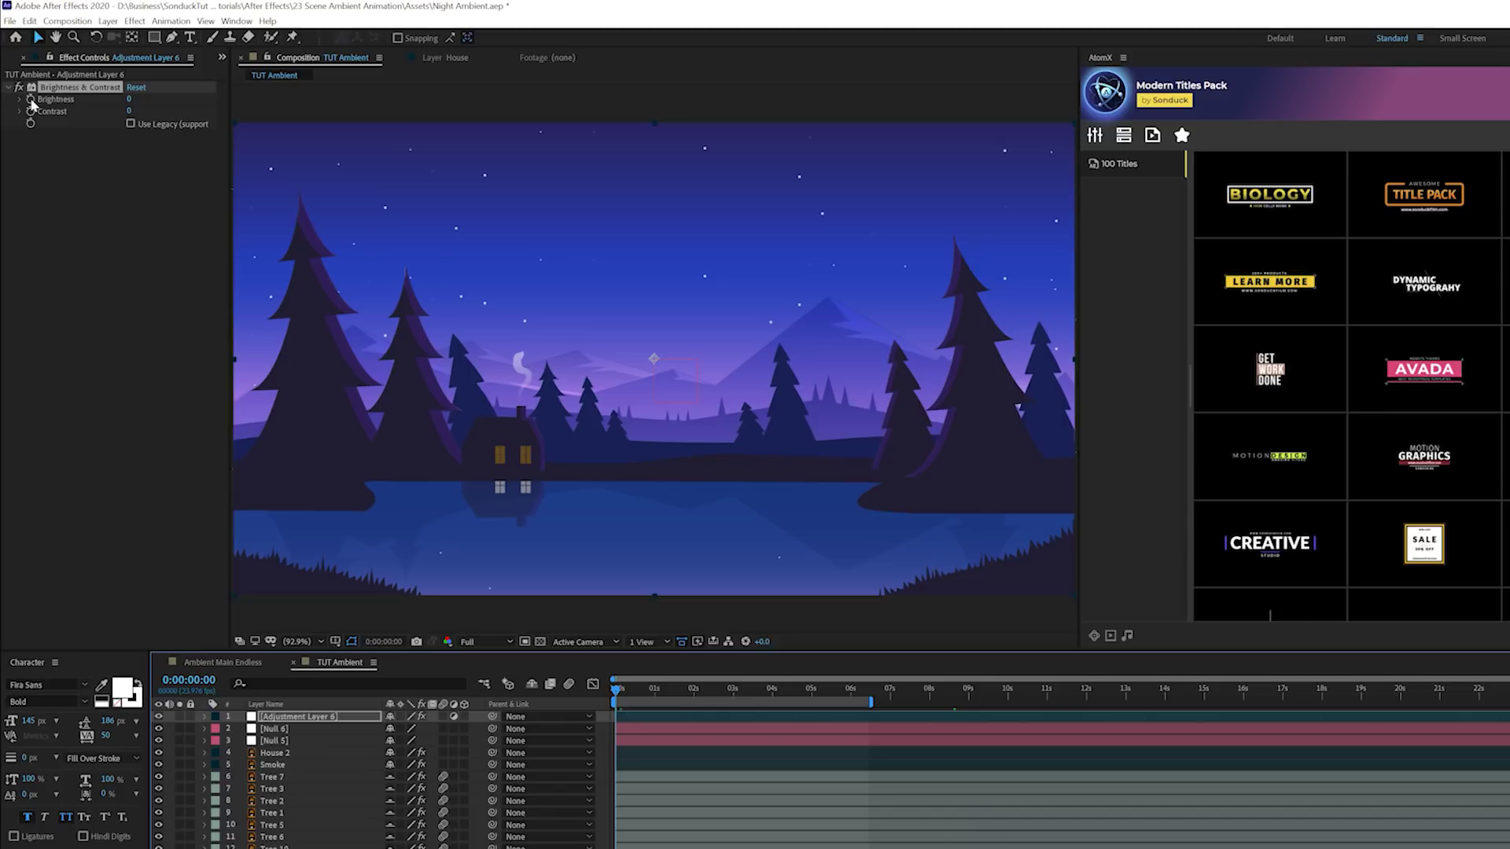
pyautogui.click(769, 689)
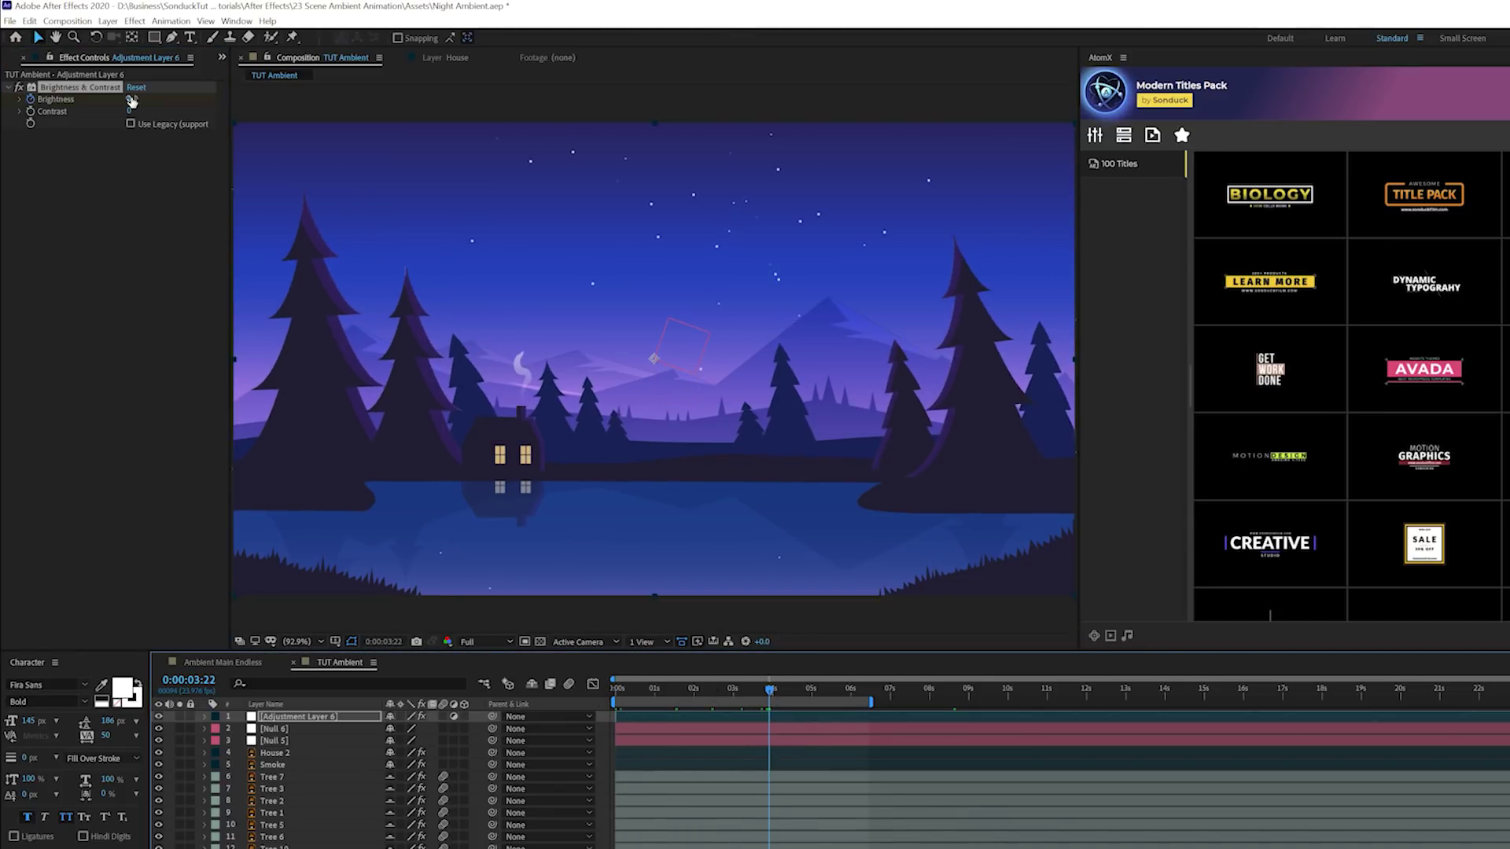
pyautogui.moveTo(131, 100); pyautogui.dragTo(102, 99)
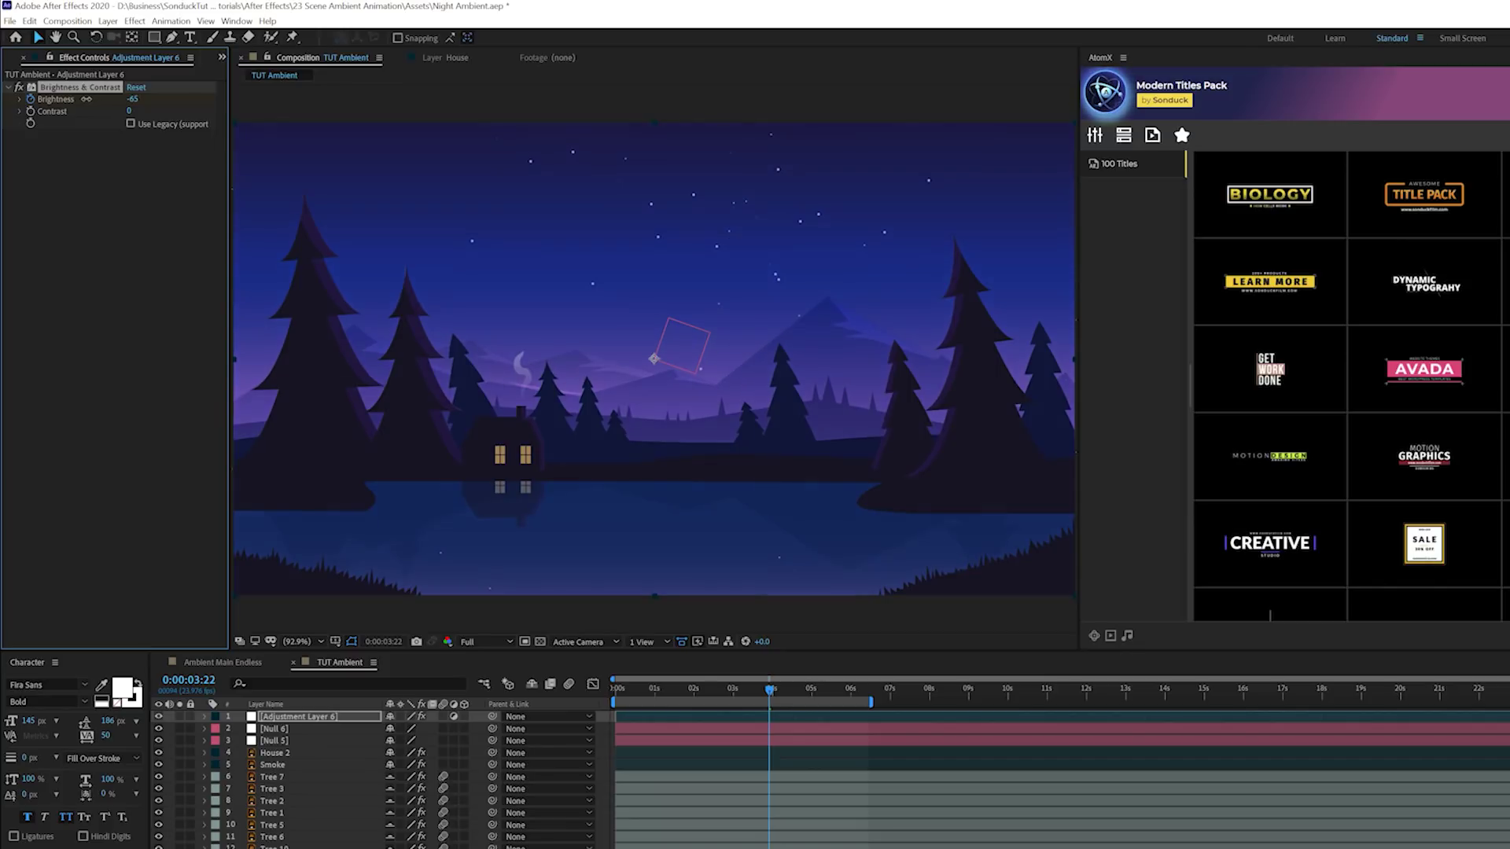
# - Put loopOut("pingpong") on Adjustment Layer 6's Brightness and preview the pulsing scene
pyautogui.press('u')
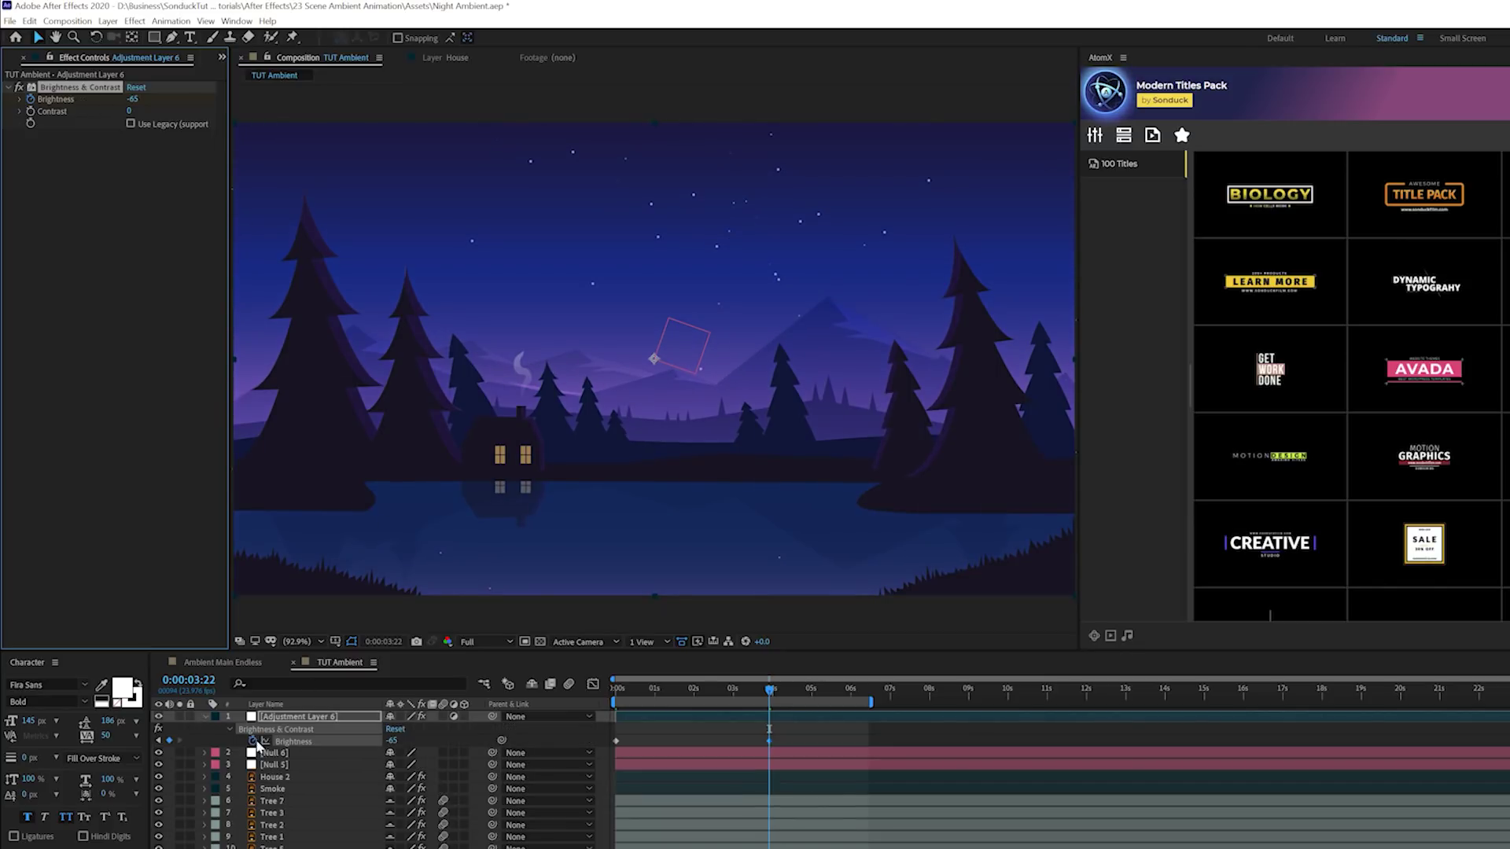
pyautogui.keyDown('alt'); pyautogui.click(252, 741); pyautogui.keyUp('alt')
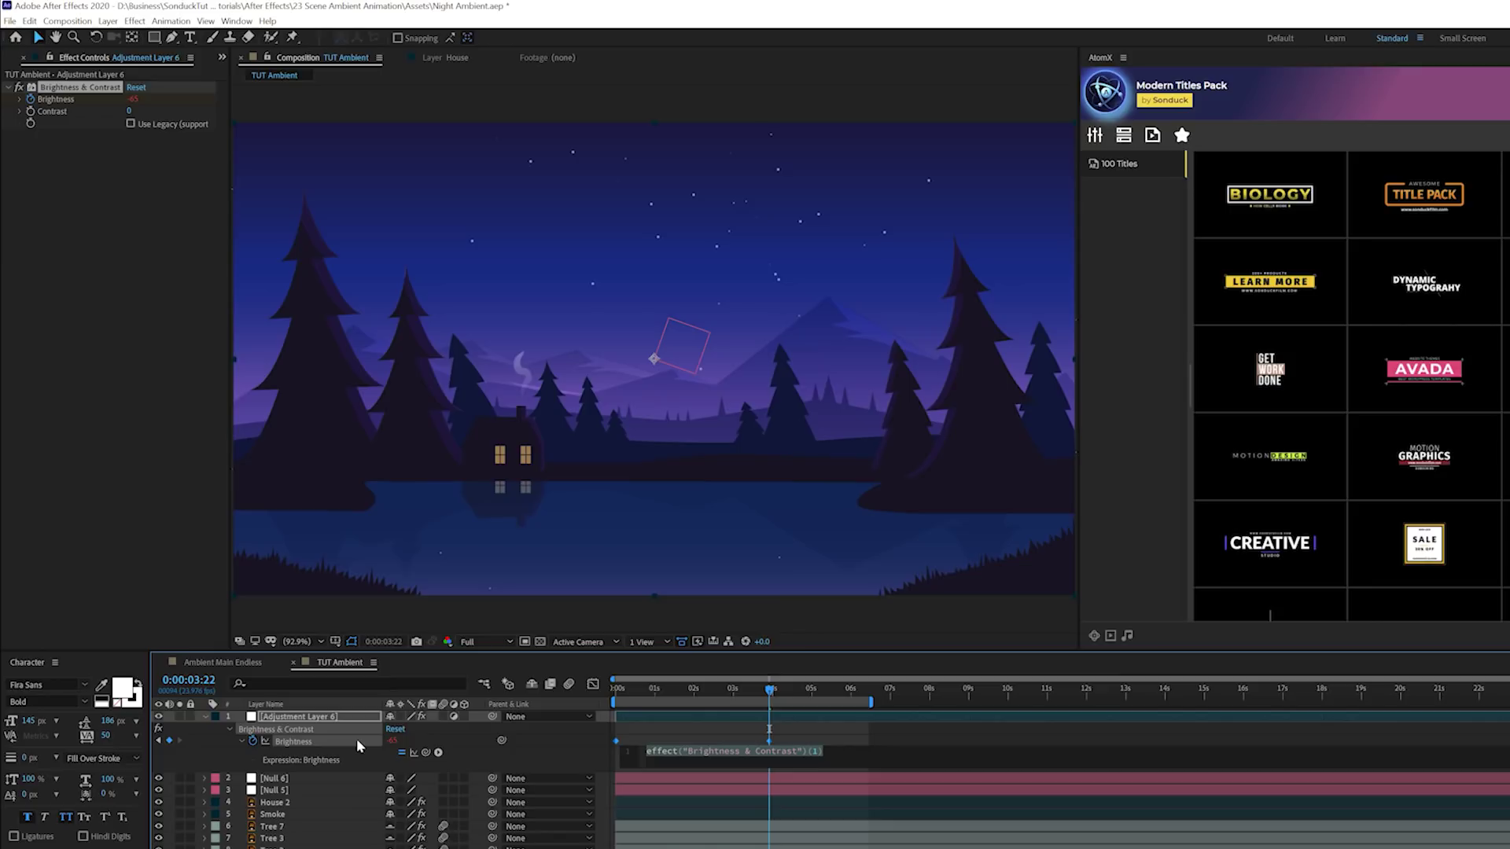
pyautogui.write('loopOut("pingpong")')
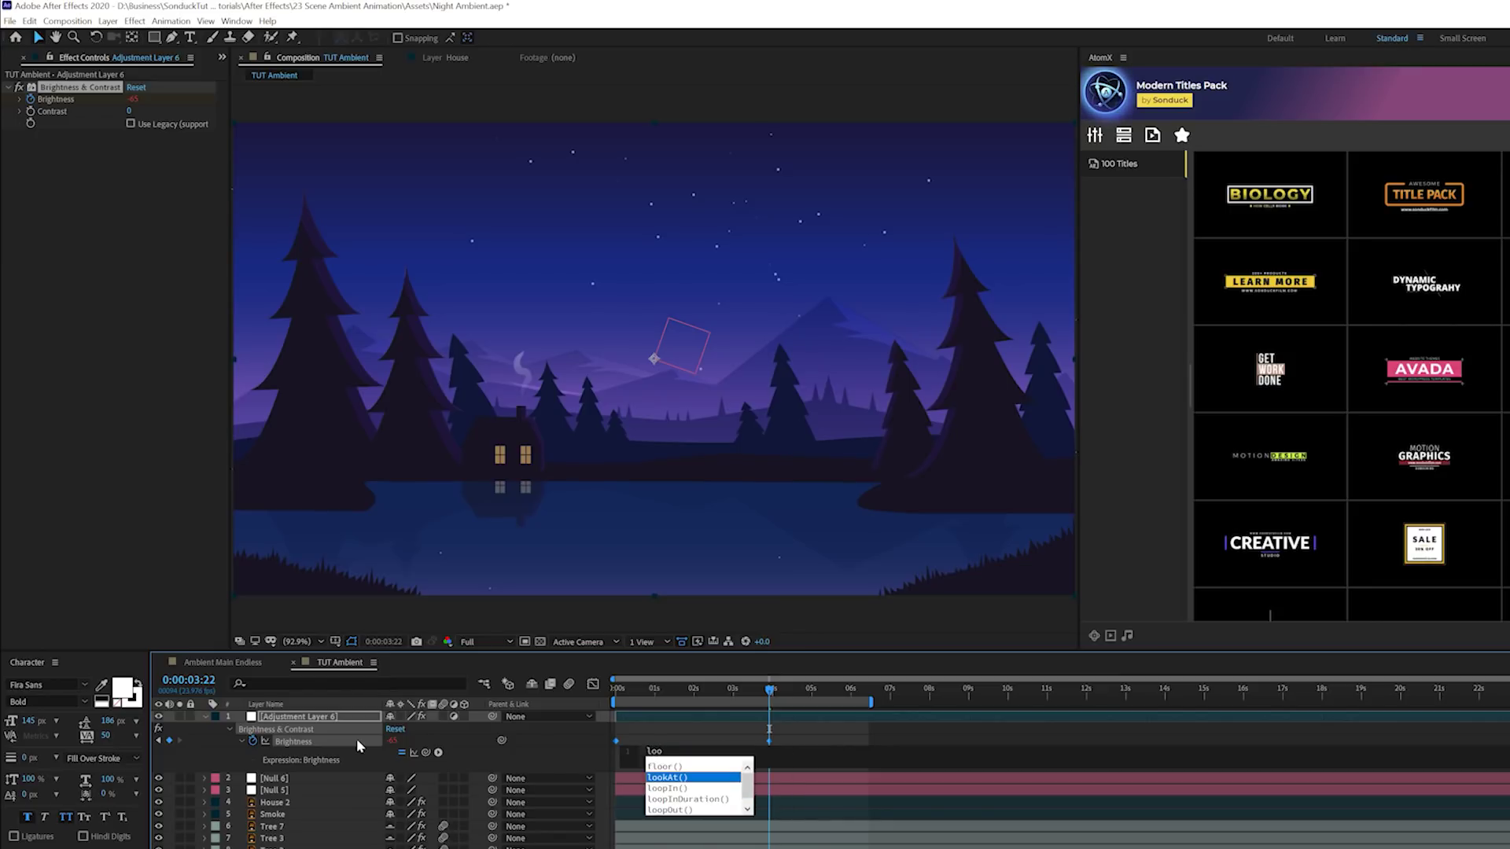
pyautogui.click(698, 734)
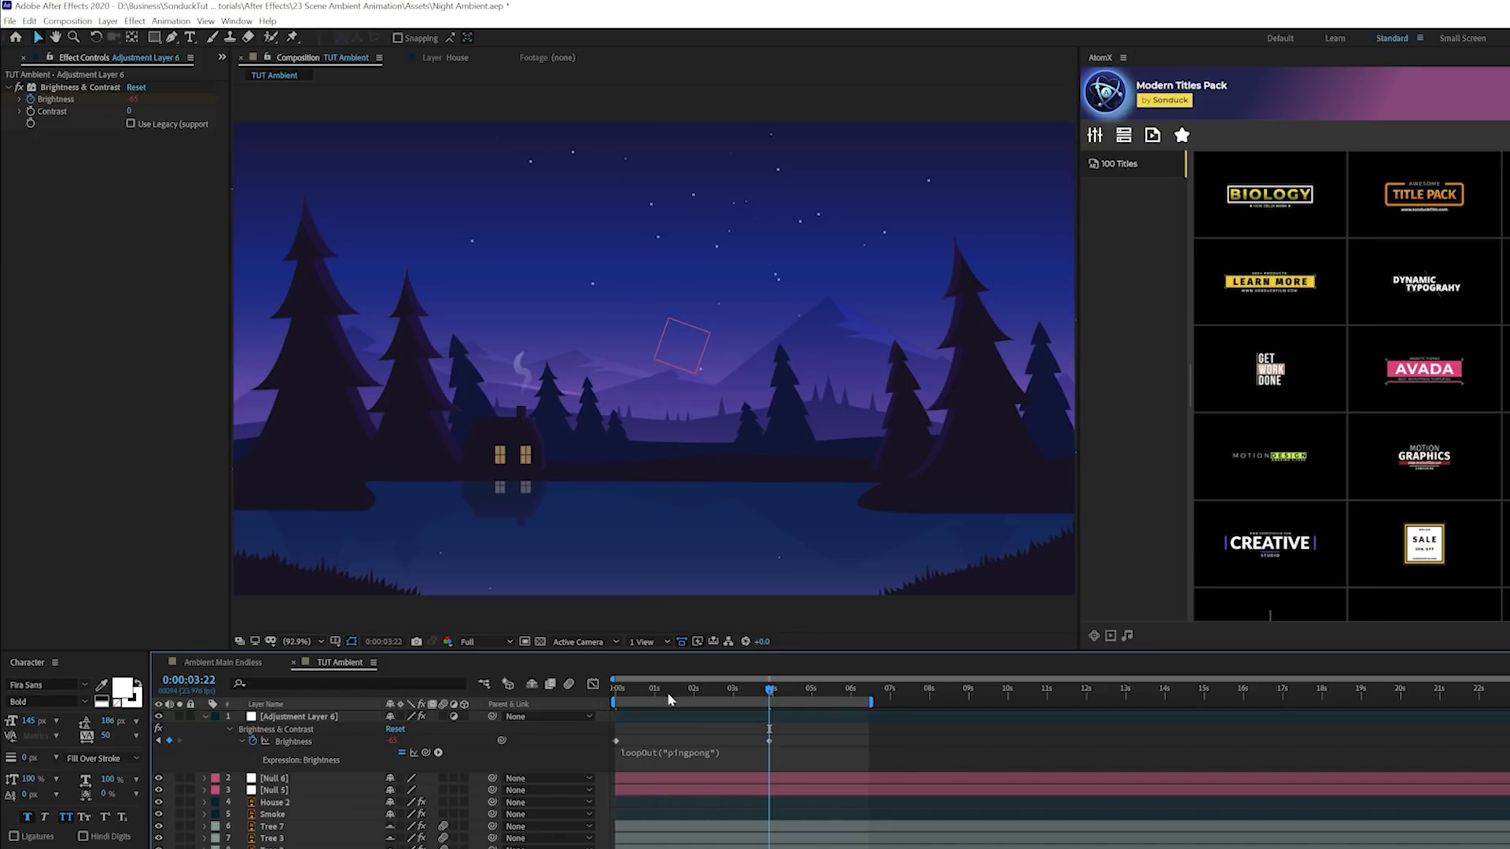
pyautogui.press('space')
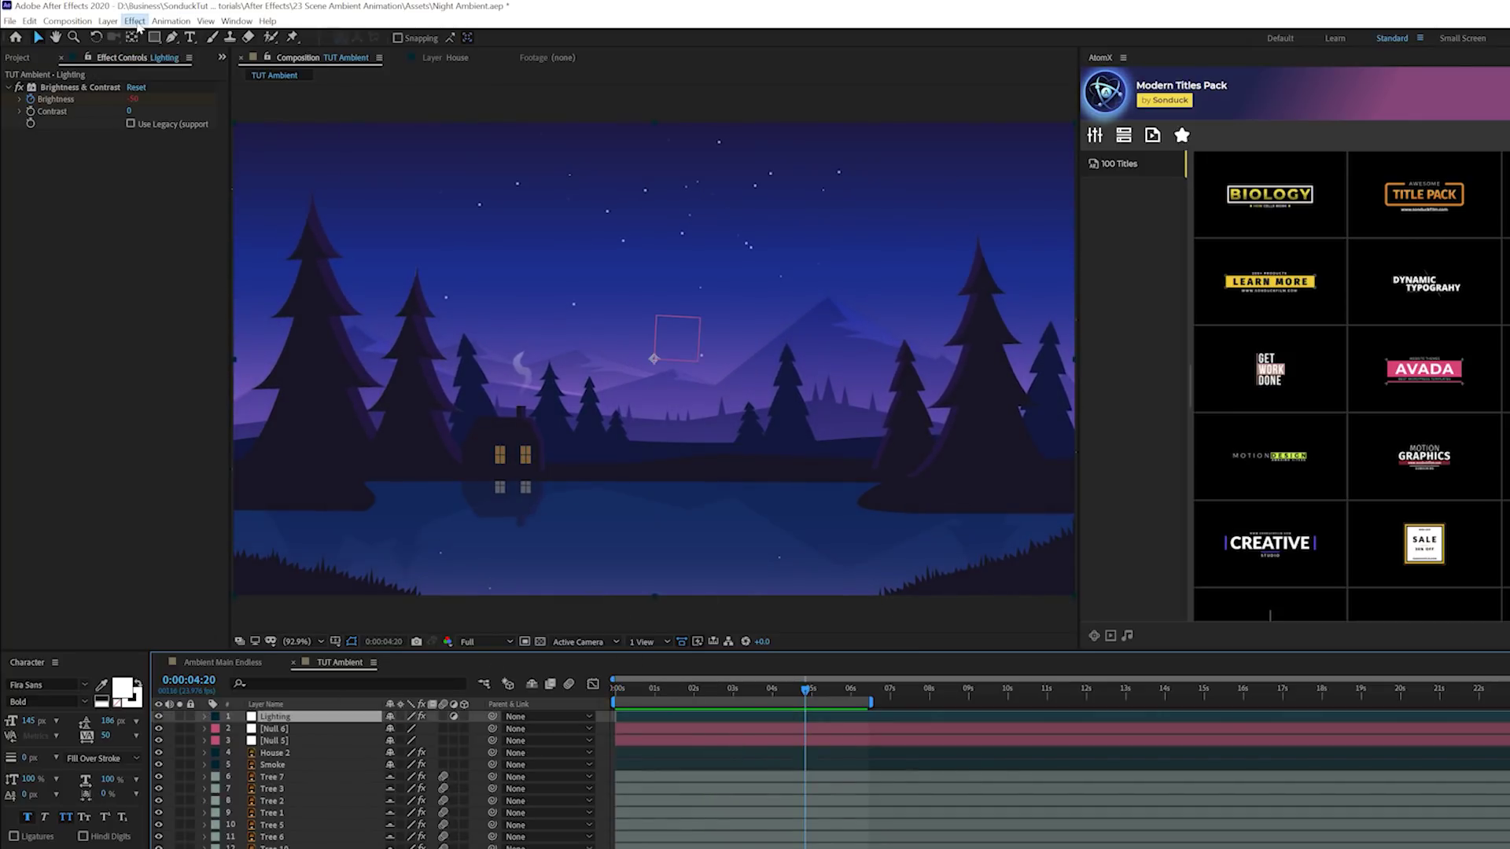
# - Add Noise to the Lighting layer, settling on 4% amount with Use Color Noise turned off
pyautogui.click(135, 21)
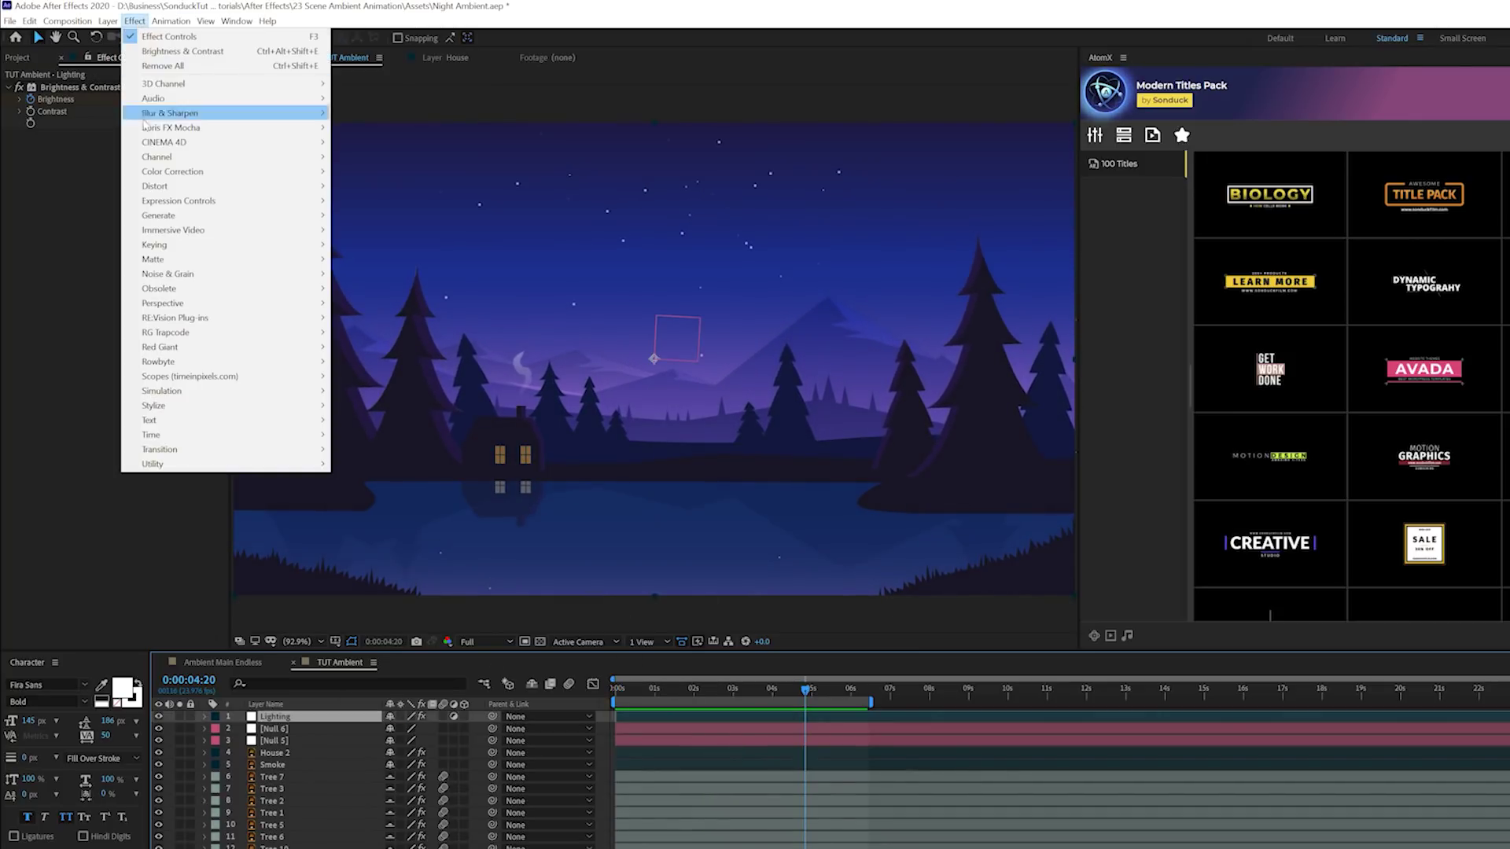
pyautogui.moveTo(168, 277)
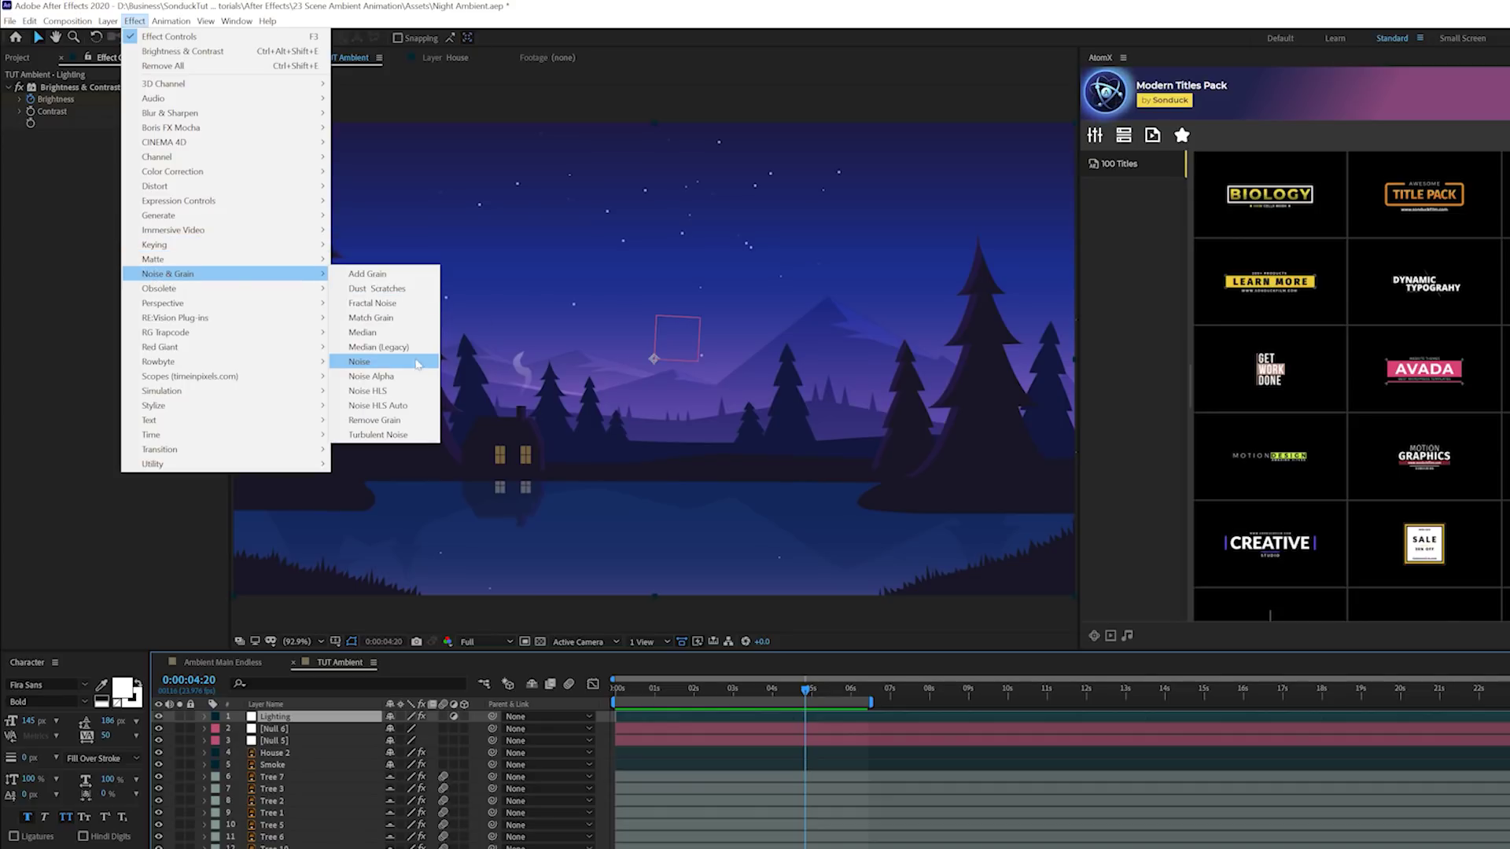
pyautogui.click(420, 364)
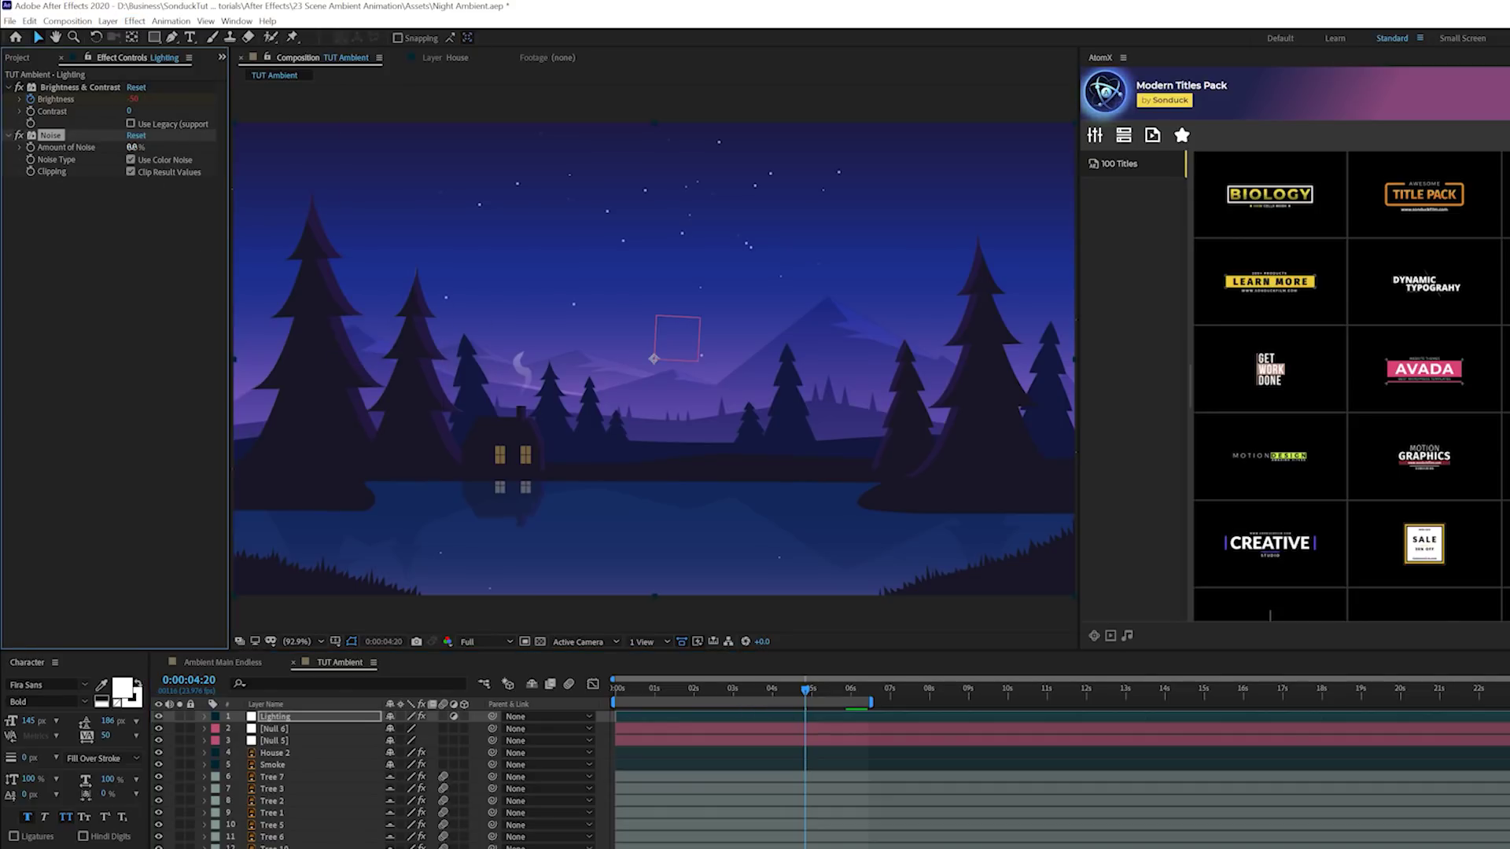
pyautogui.click(134, 148)
pyautogui.write('7')
pyautogui.click(110, 252)
pyautogui.click(131, 161)
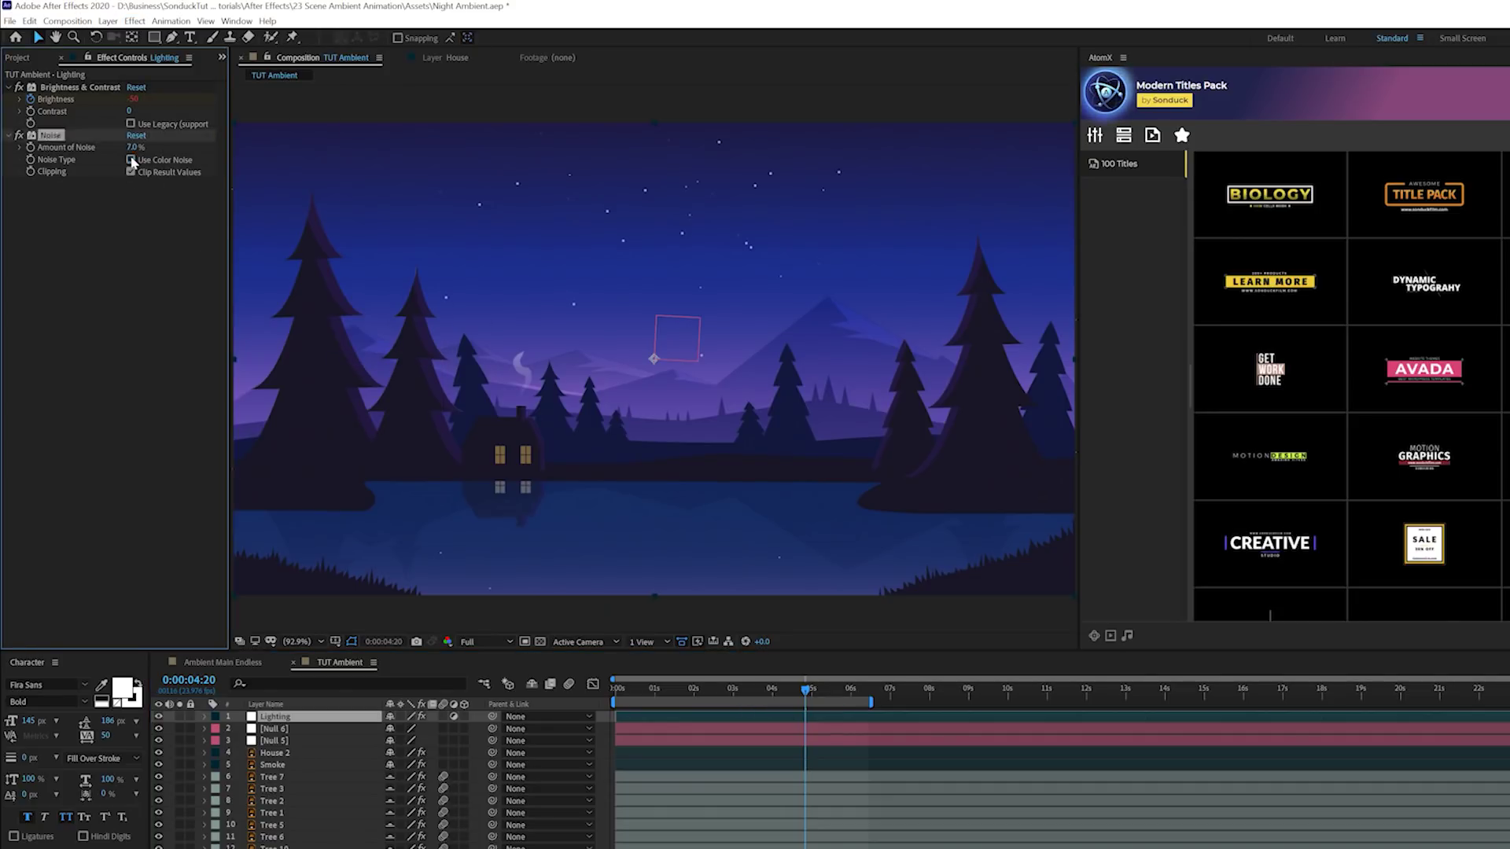
pyautogui.click(135, 147)
pyautogui.write('4')
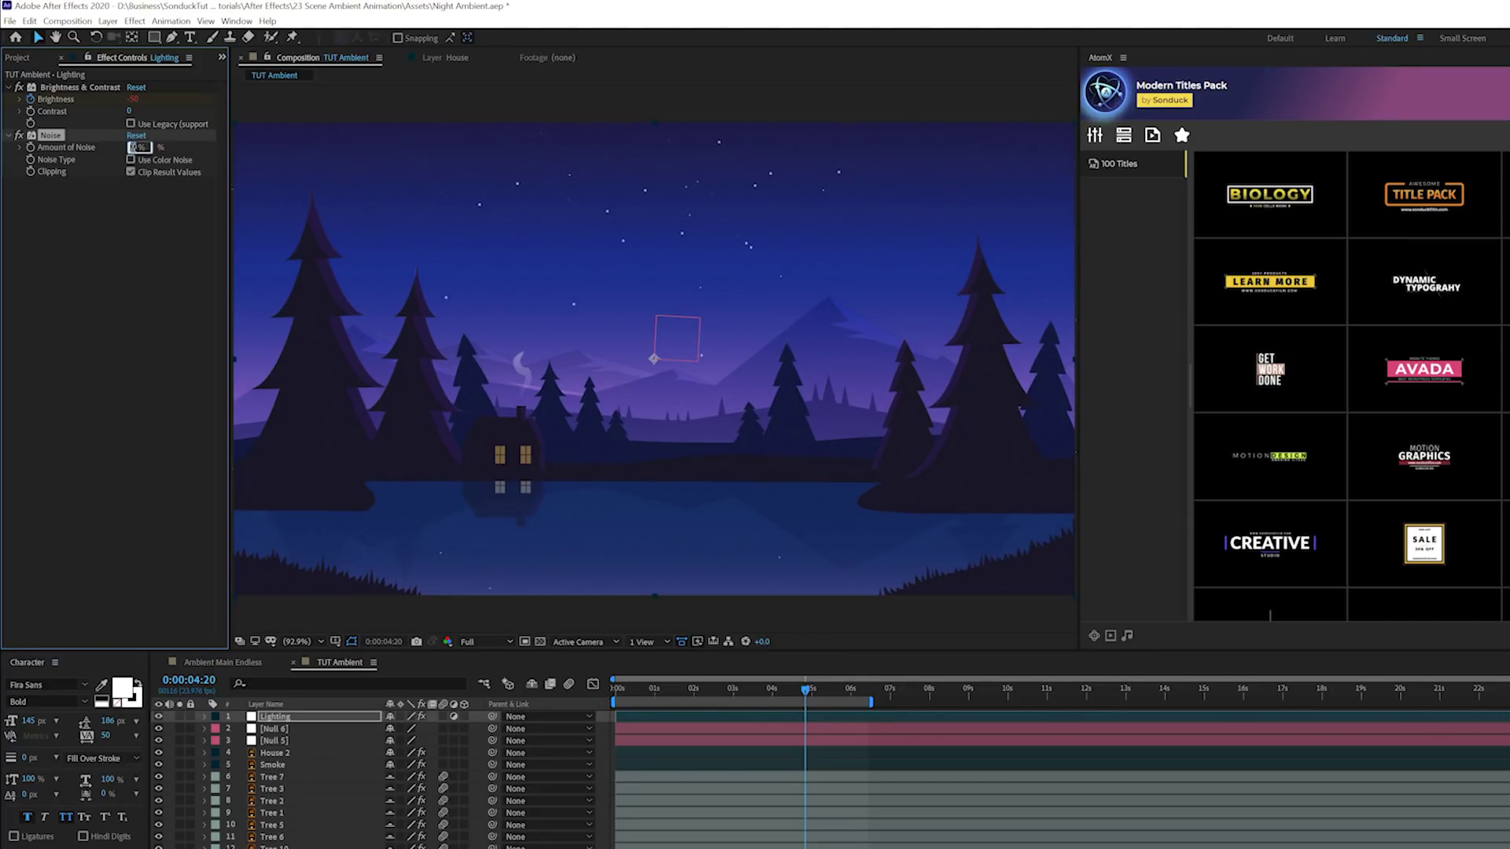
pyautogui.click(186, 367)
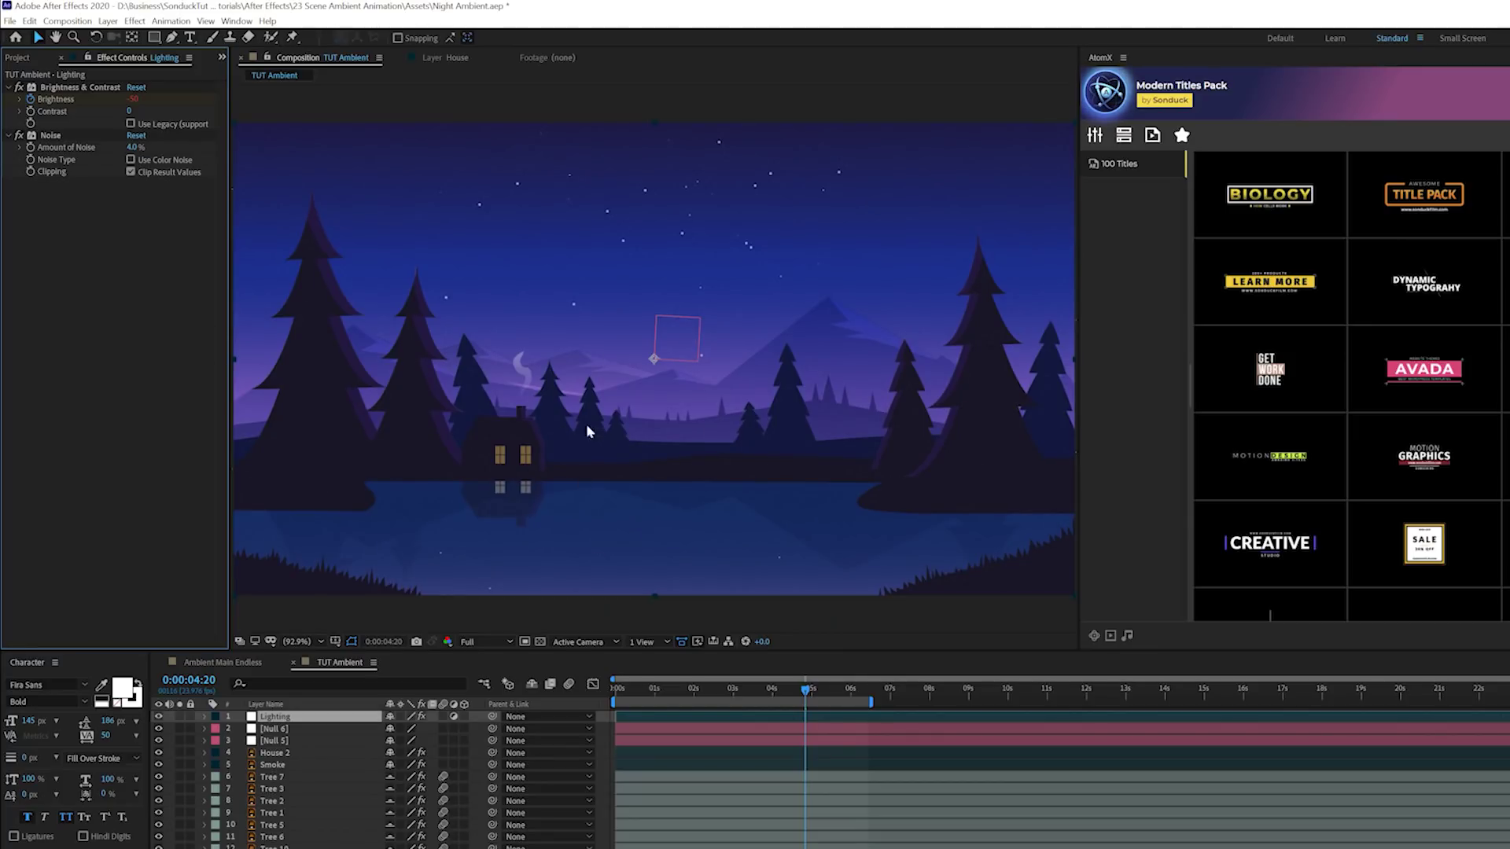
pyautogui.scroll(1, 587, 425)
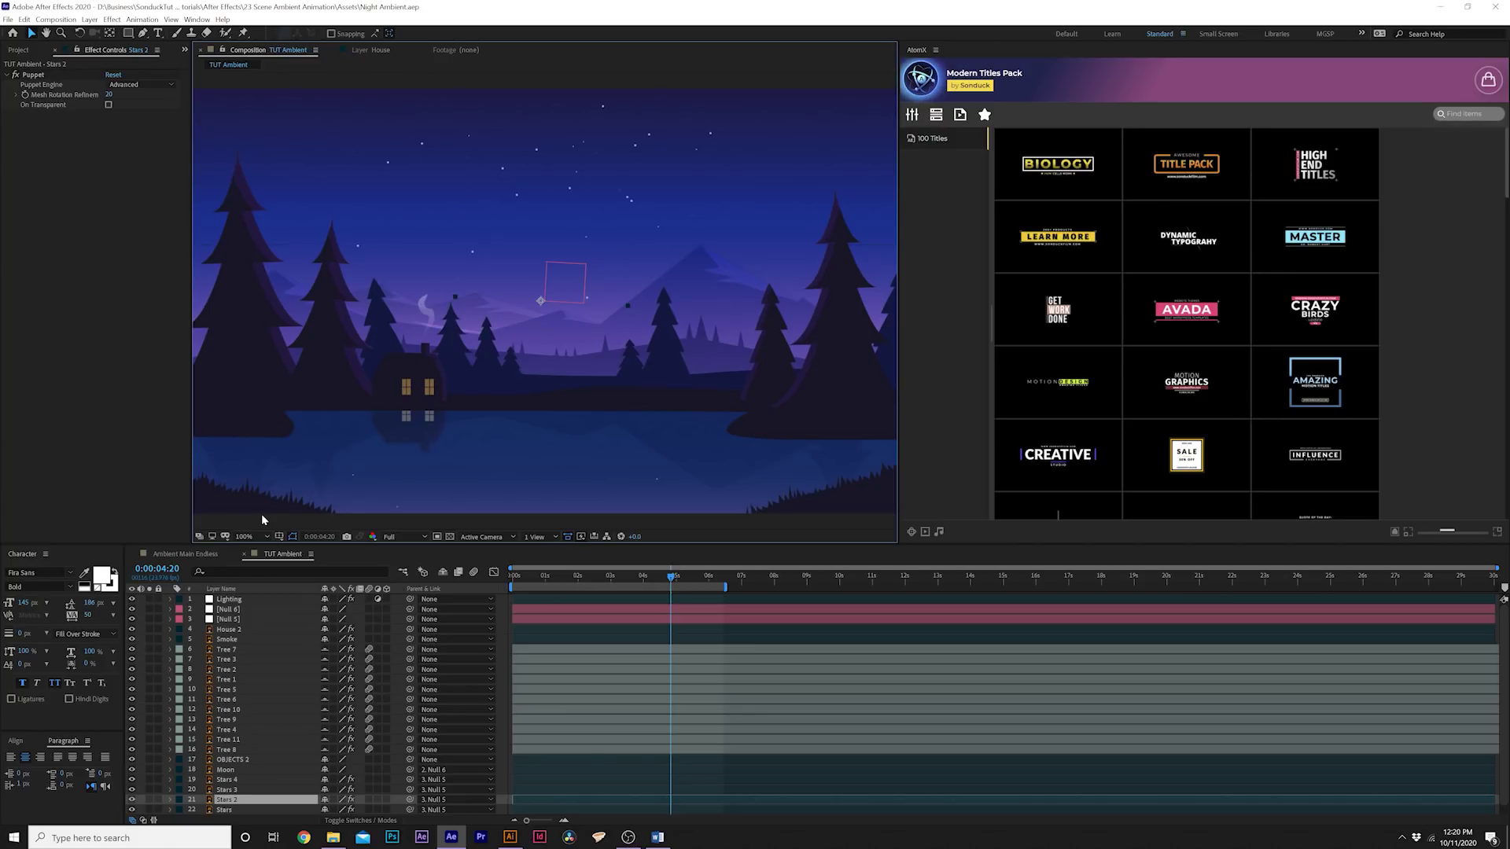
# - Create a new null object layer and name it Camera
pyautogui.click(89, 19)
pyautogui.moveTo(110, 33)
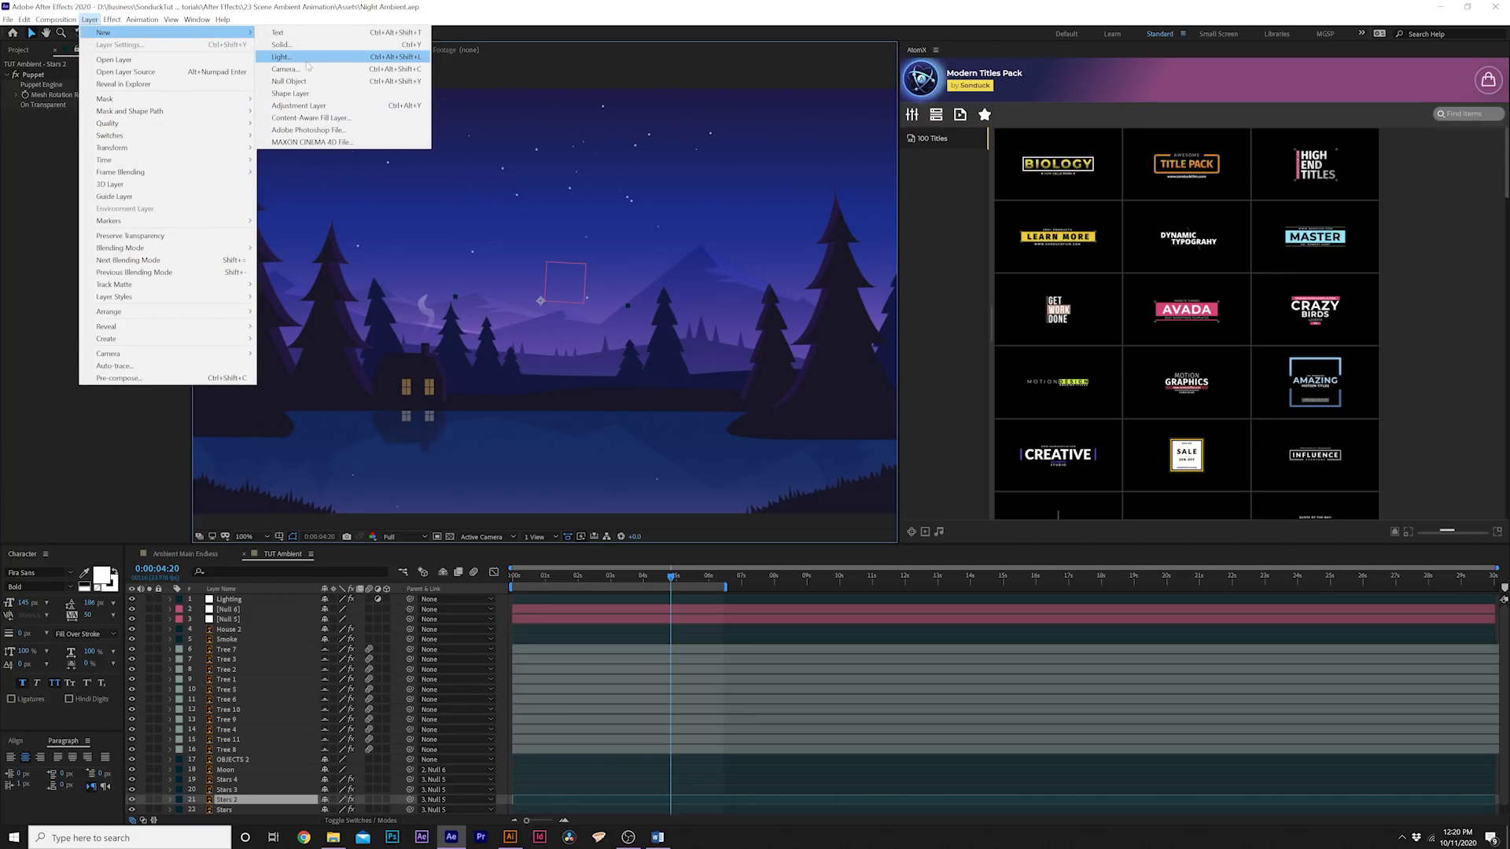
pyautogui.click(289, 81)
pyautogui.press('Return')
pyautogui.write('Ca')
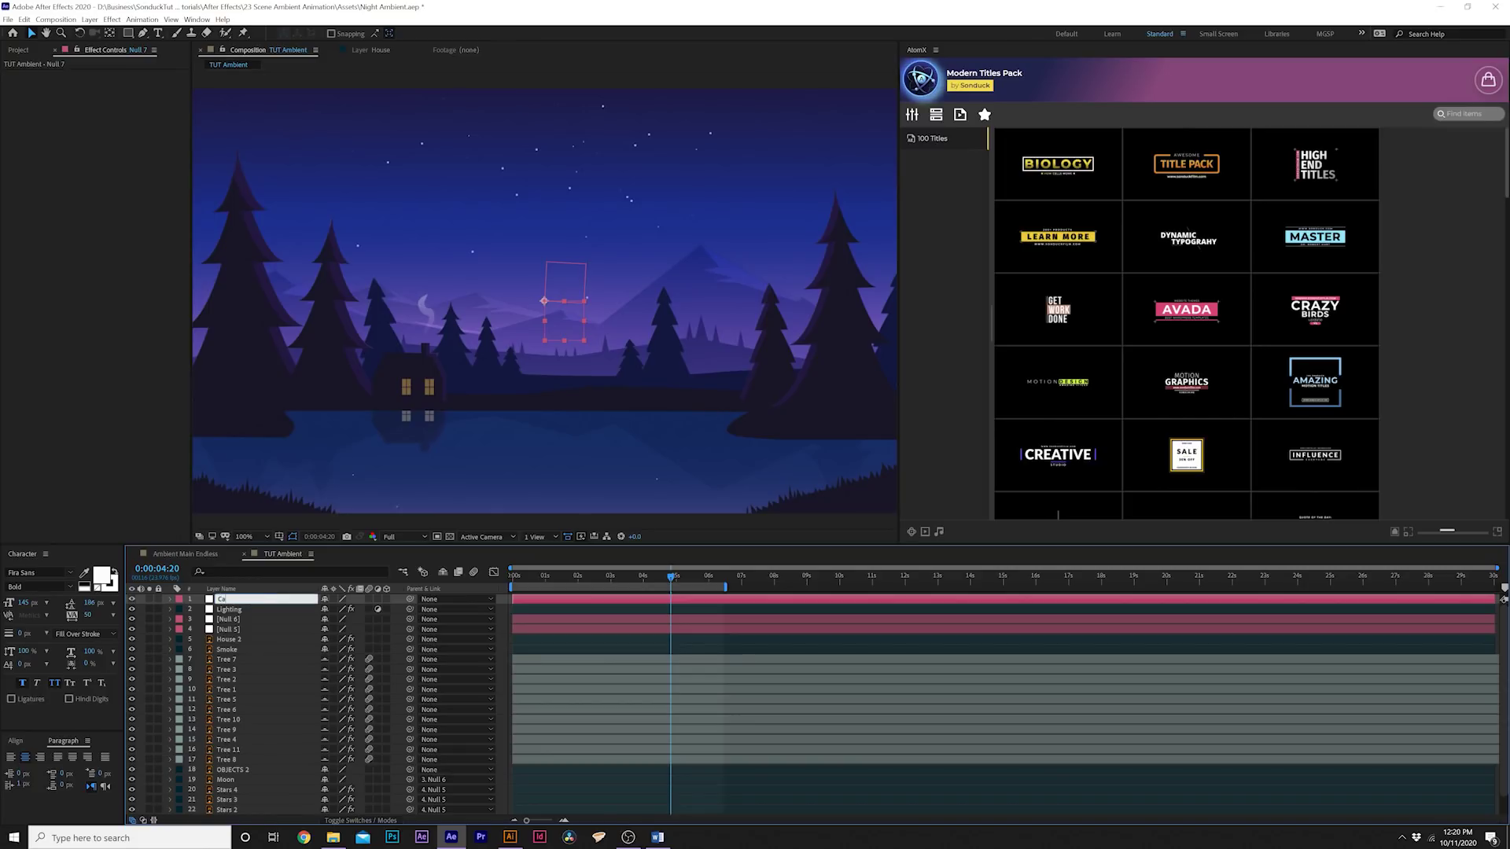
pyautogui.write('mera')
pyautogui.press('Return')
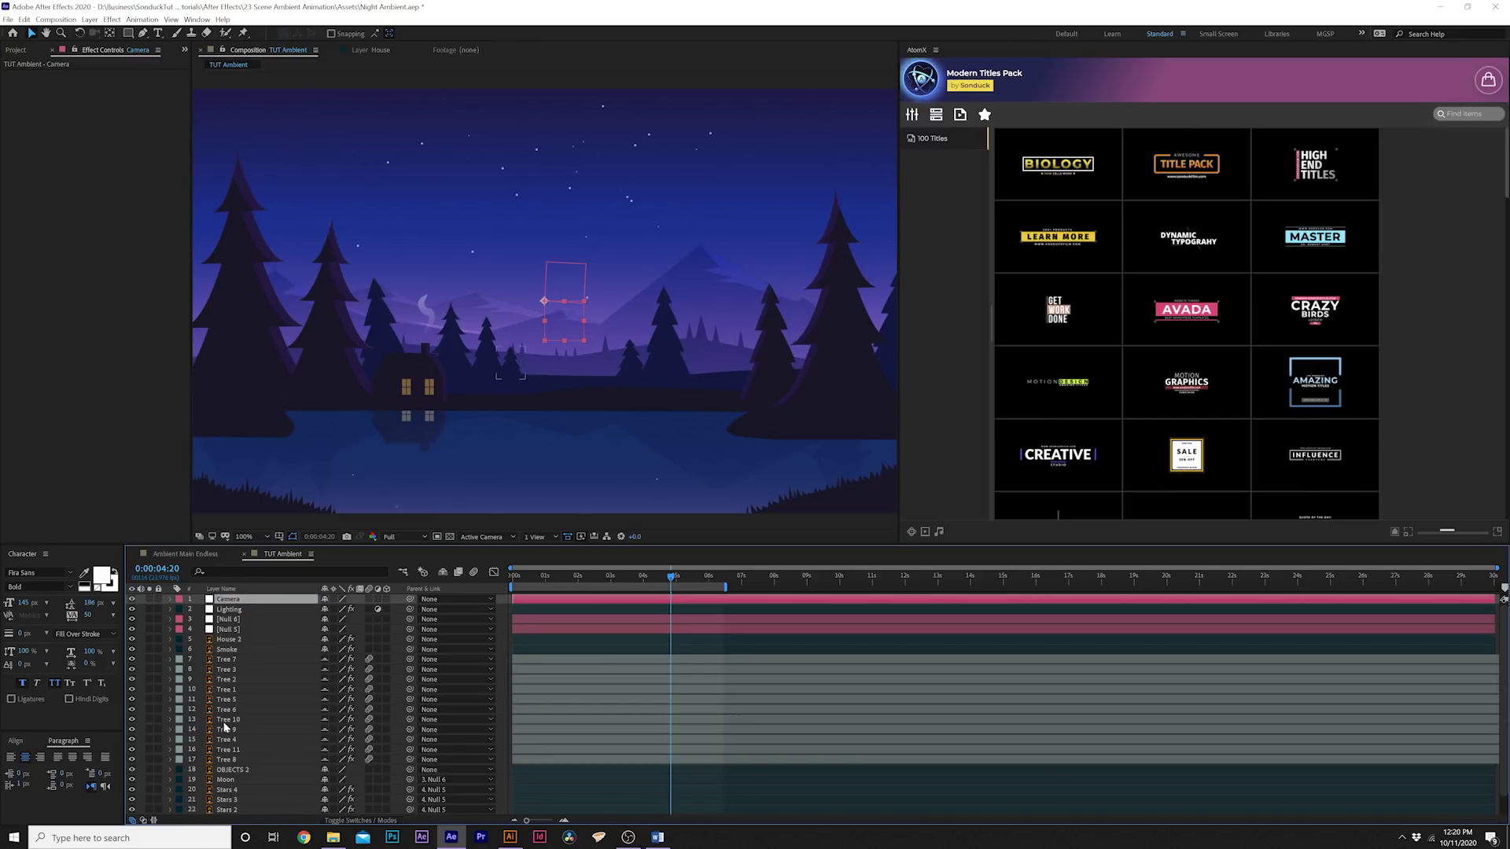
# - Parent the Lighting through Tree 8, OBJECTS 2 and Sky layers to the Camera null
pyautogui.click(233, 763)
pyautogui.keyDown('shift'); pyautogui.click(236, 612); pyautogui.keyUp('shift')
pyautogui.scroll(-1, 305, 696)
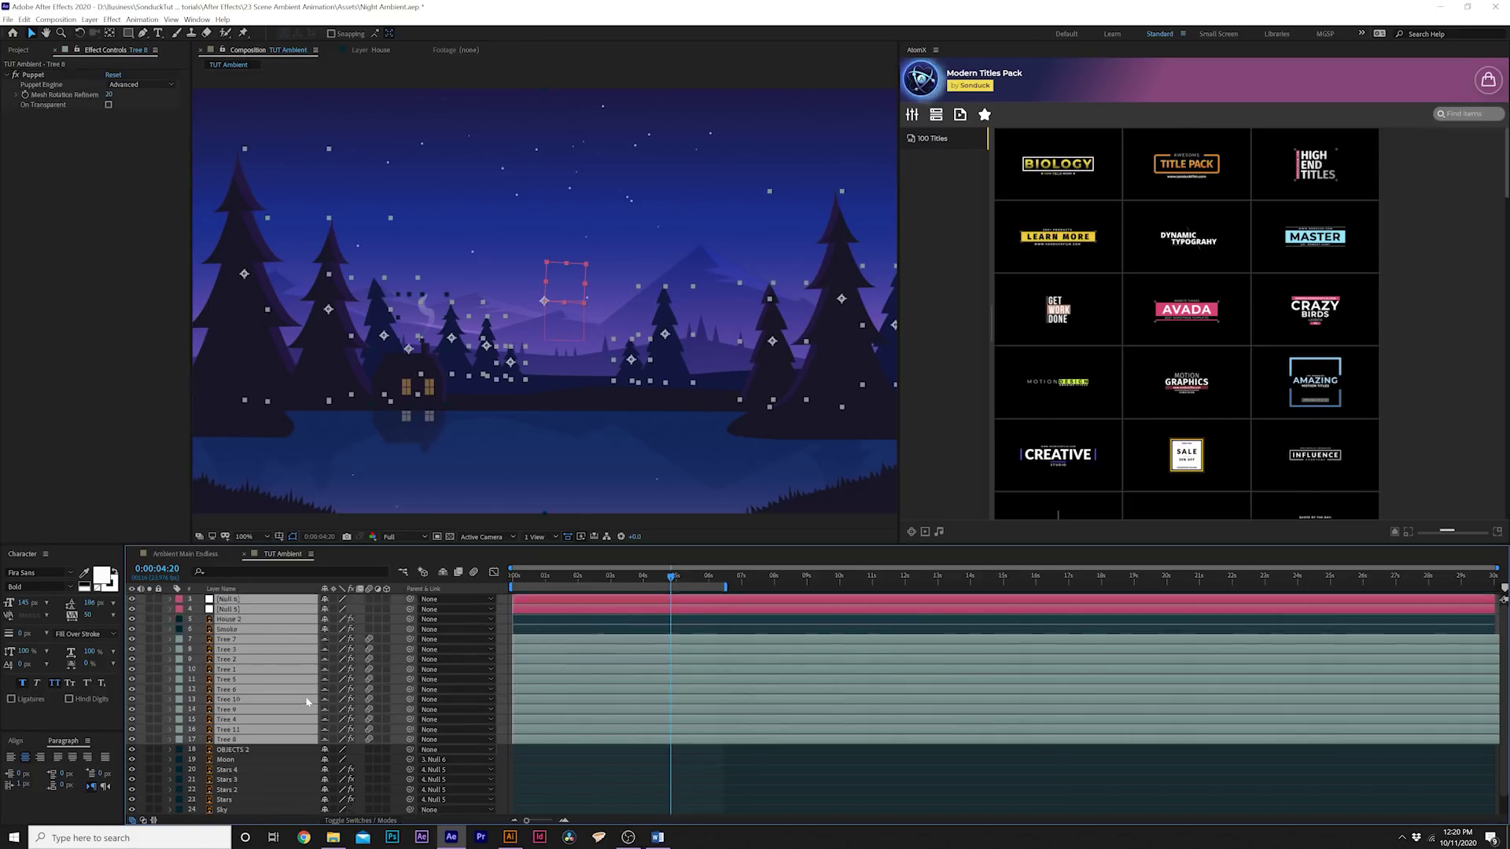
pyautogui.keyDown('ctrl'); pyautogui.click(248, 748); pyautogui.keyUp('ctrl')
pyautogui.keyDown('ctrl'); pyautogui.click(236, 810); pyautogui.keyUp('ctrl')
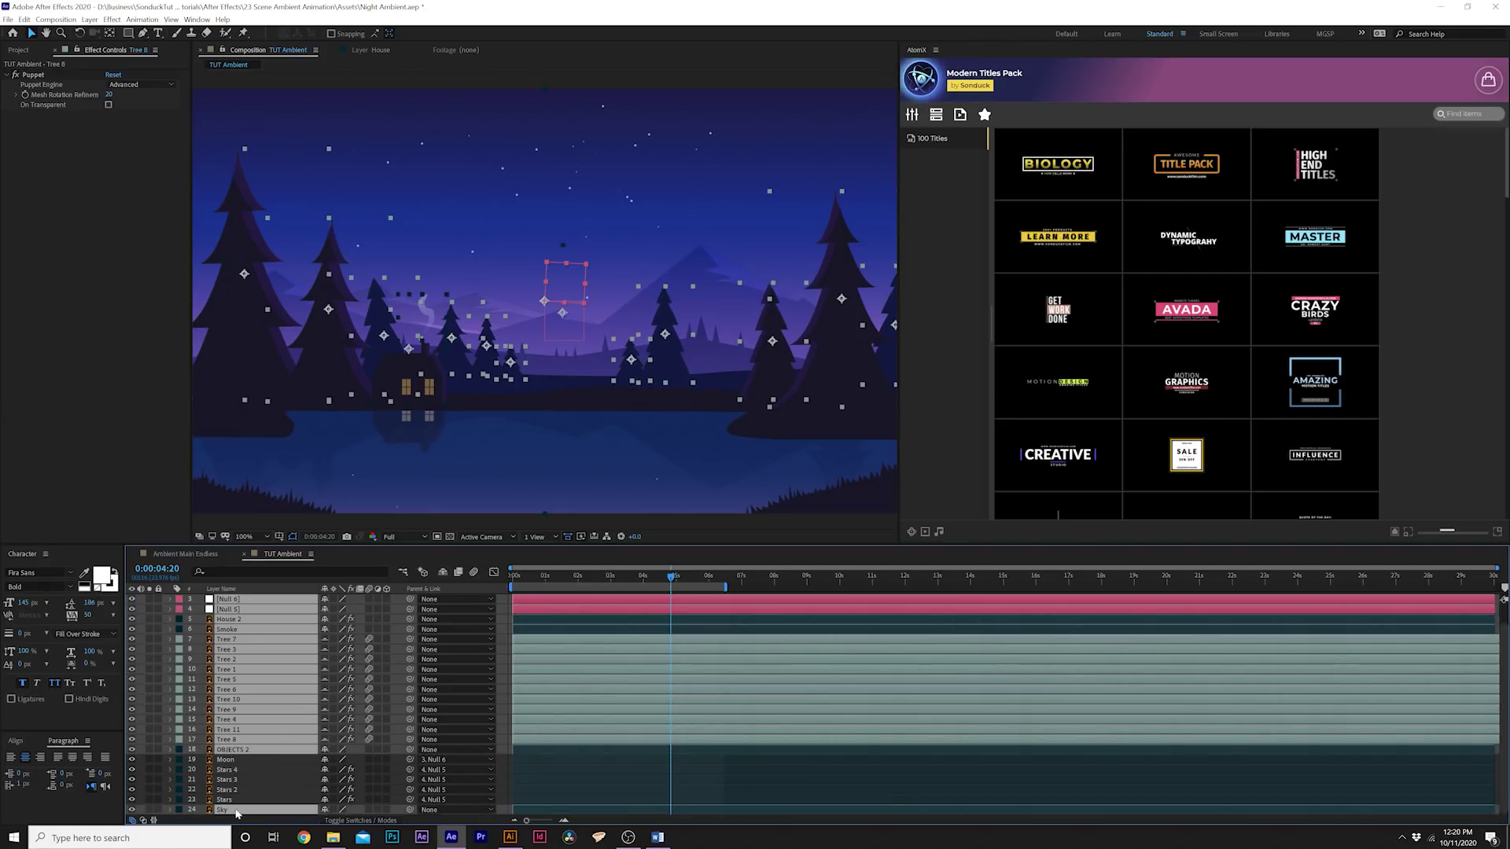
pyautogui.scroll(1, 320, 719)
pyautogui.moveTo(409, 609); pyautogui.dragTo(253, 600)
pyautogui.click(236, 600)
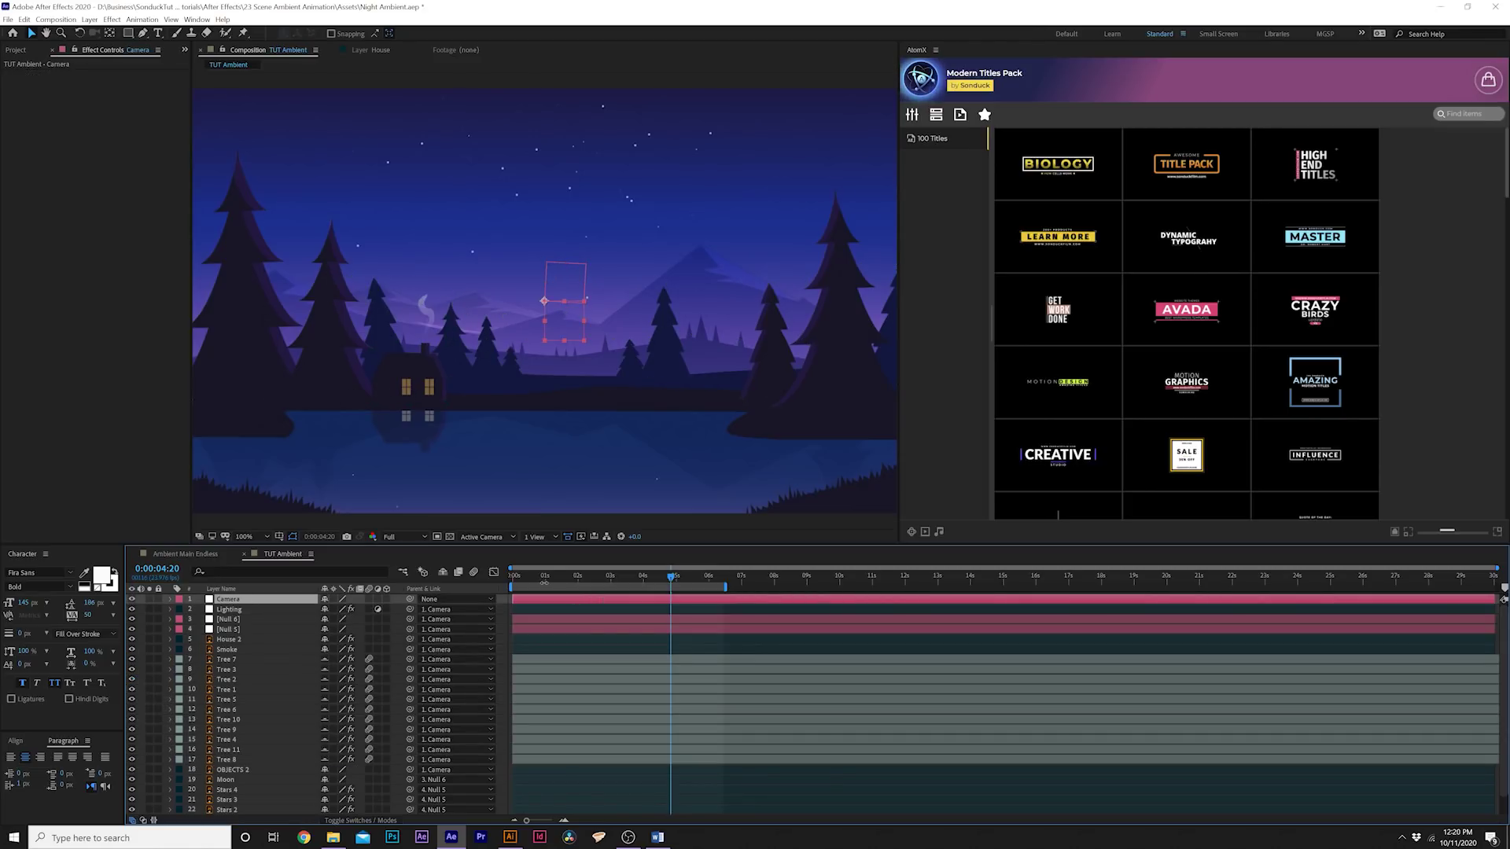
# - Show the Camera null's Scale property at the start of the timeline
pyautogui.click(533, 576)
pyautogui.press('Home')
pyautogui.press('s')
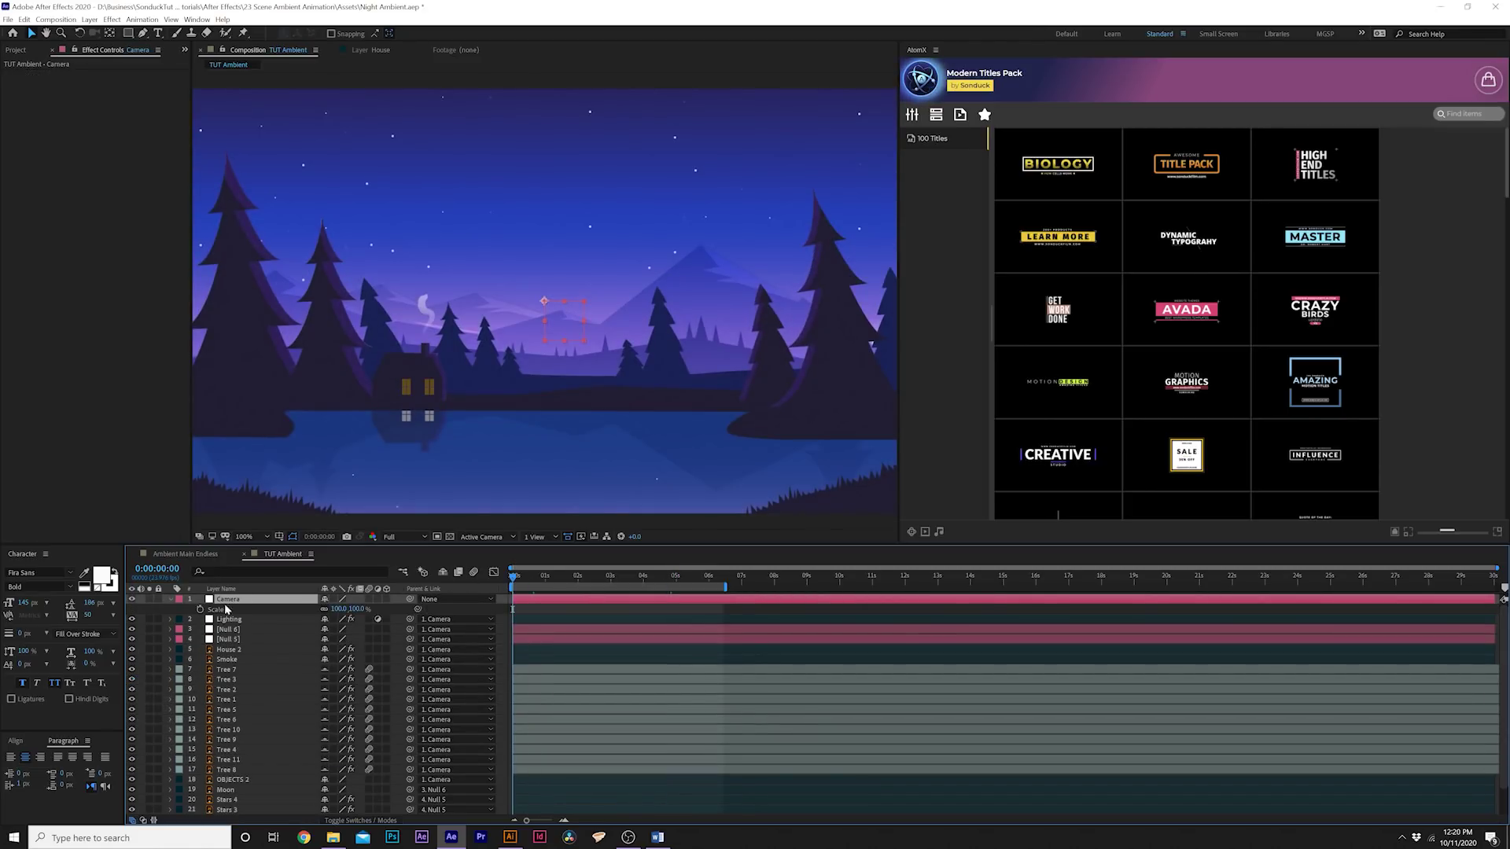
# - Keyframe Camera's Scale from 100% at 0s to about 107% just after 5 seconds
pyautogui.click(201, 609)
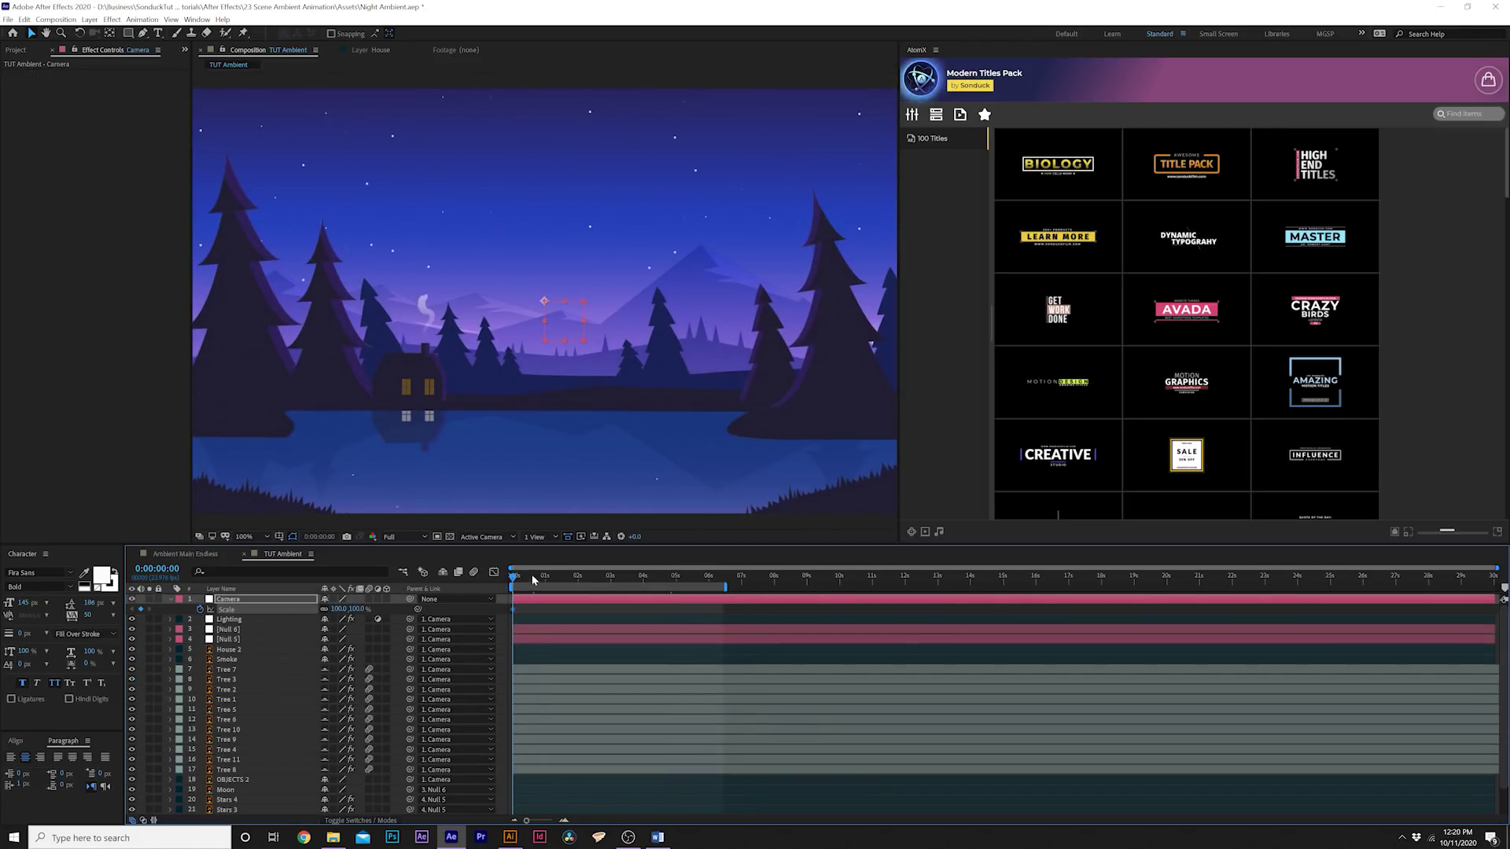
pyautogui.moveTo(533, 580); pyautogui.dragTo(676, 586)
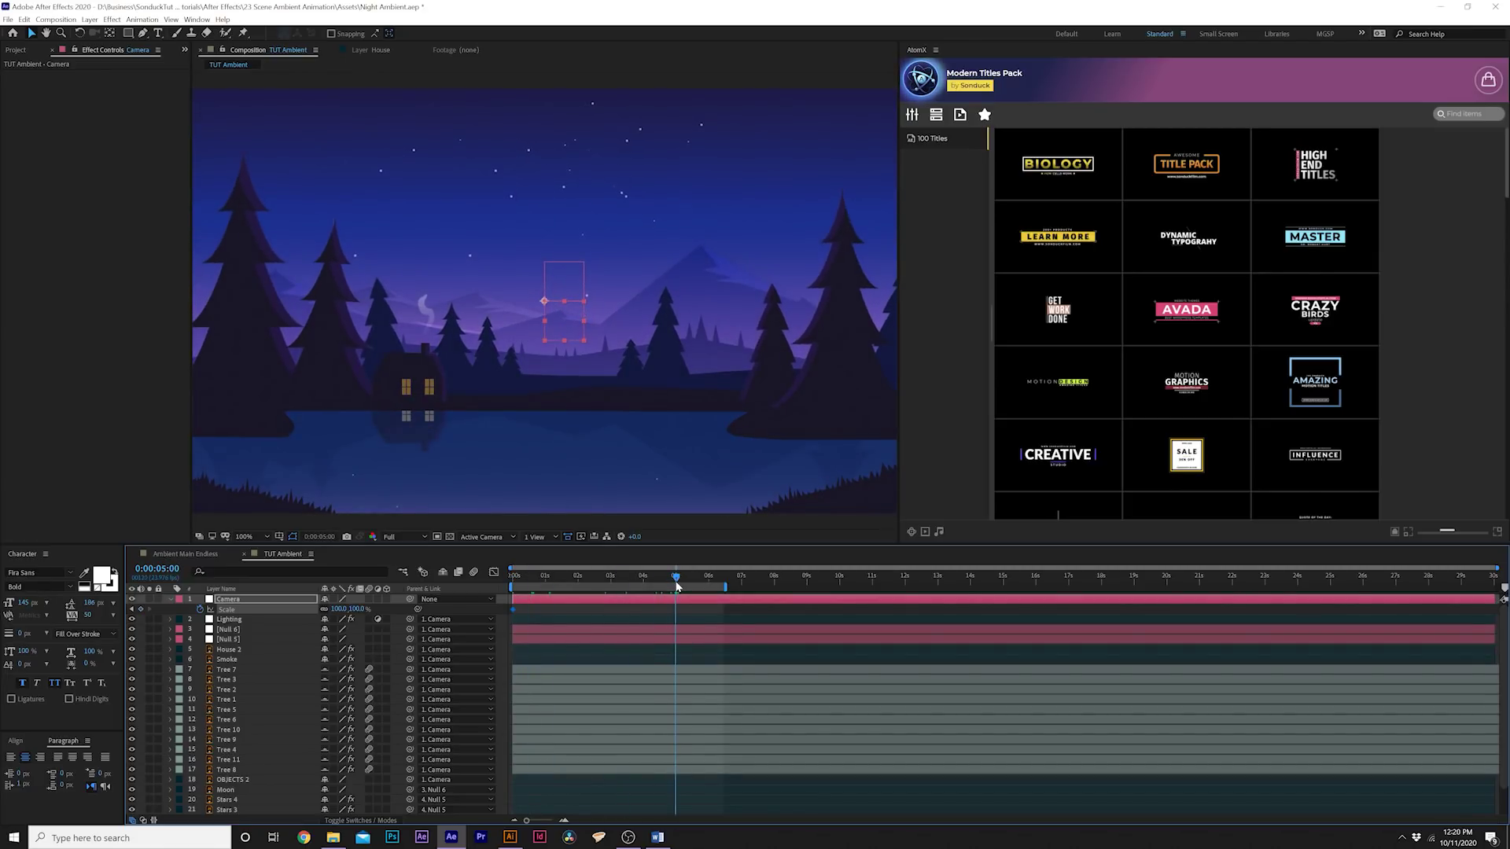
pyautogui.moveTo(342, 612); pyautogui.dragTo(357, 615)
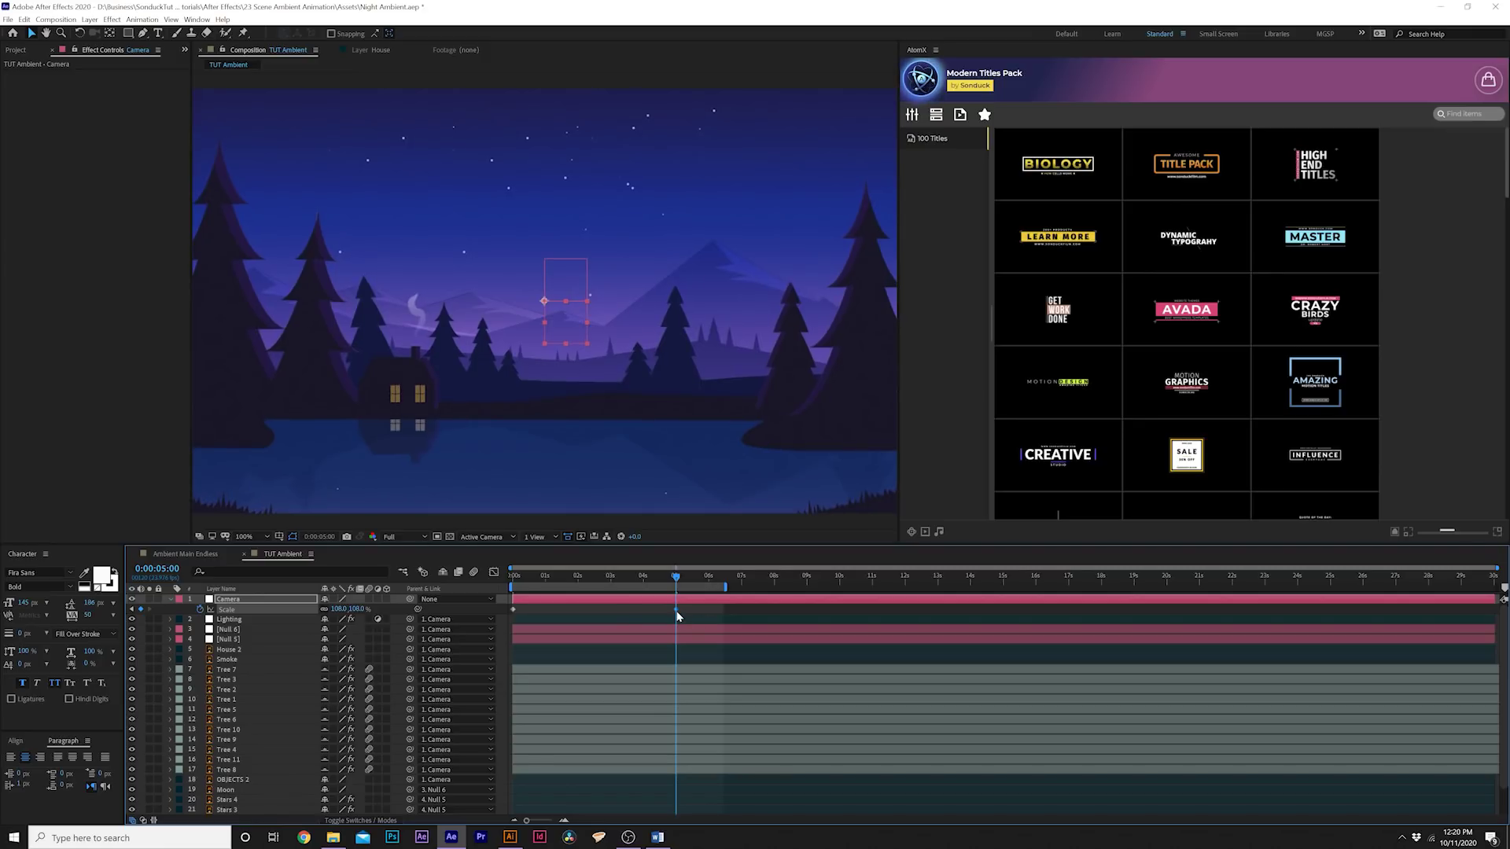
pyautogui.moveTo(678, 614); pyautogui.dragTo(707, 614)
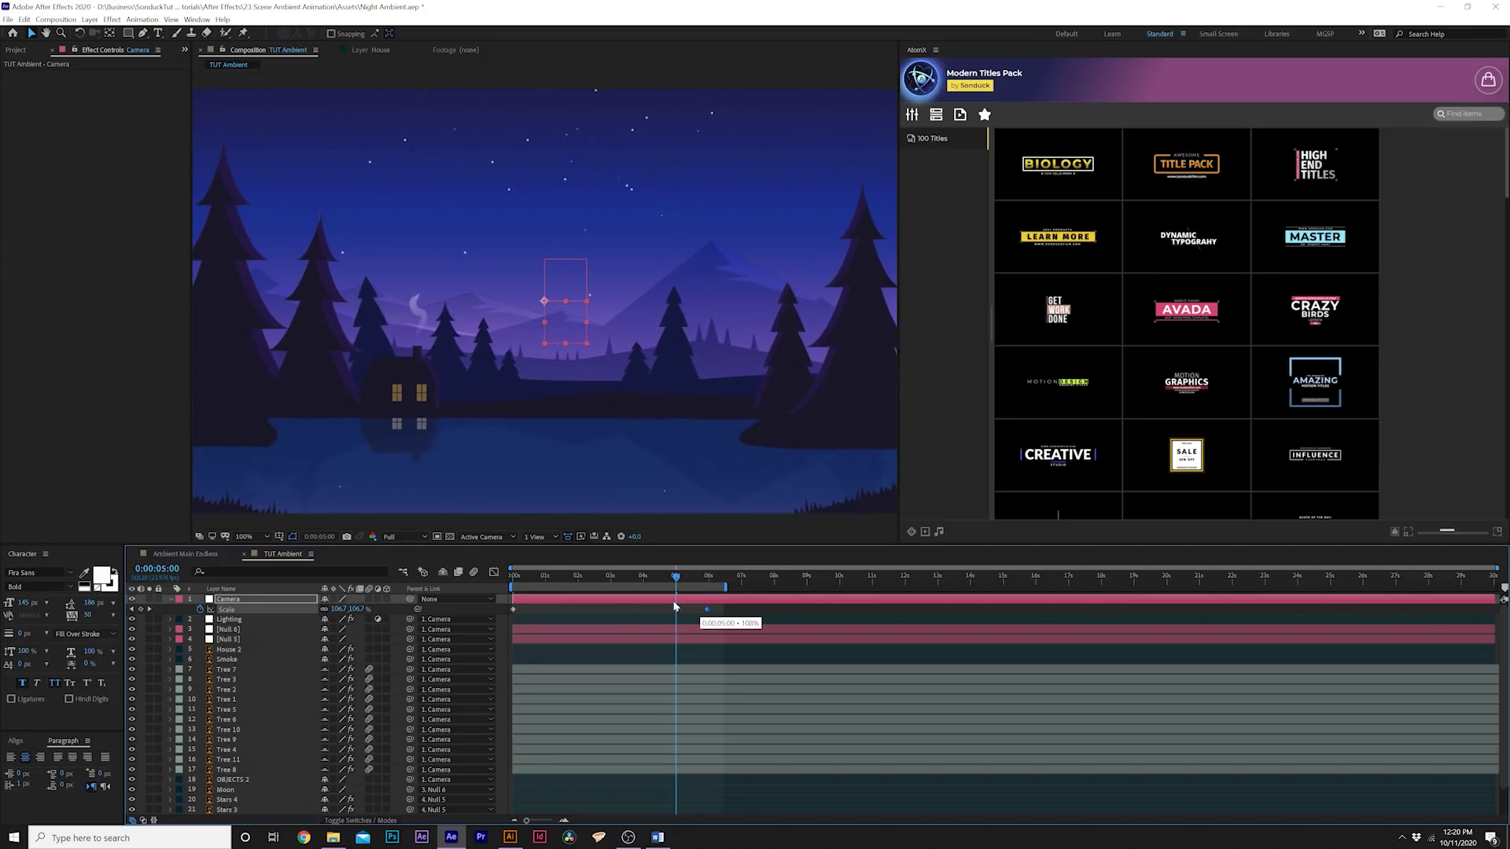
pyautogui.moveTo(588, 575); pyautogui.dragTo(622, 586)
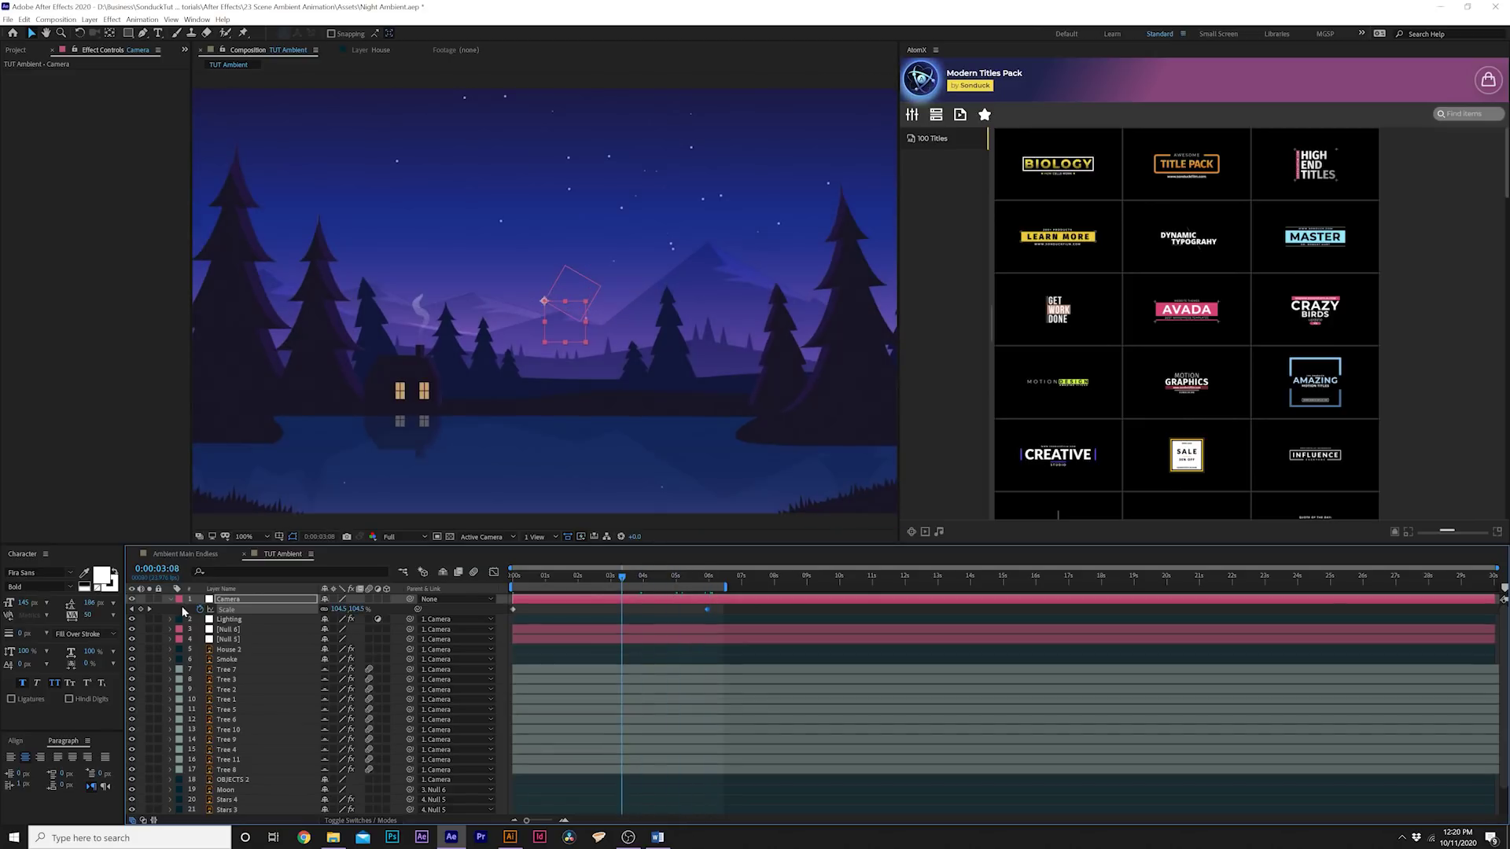
# - Add a loopOut("pingpong") expression to the Camera null's Scale
pyautogui.keyDown('alt'); pyautogui.click(201, 610); pyautogui.keyUp('alt')
pyautogui.write('l')
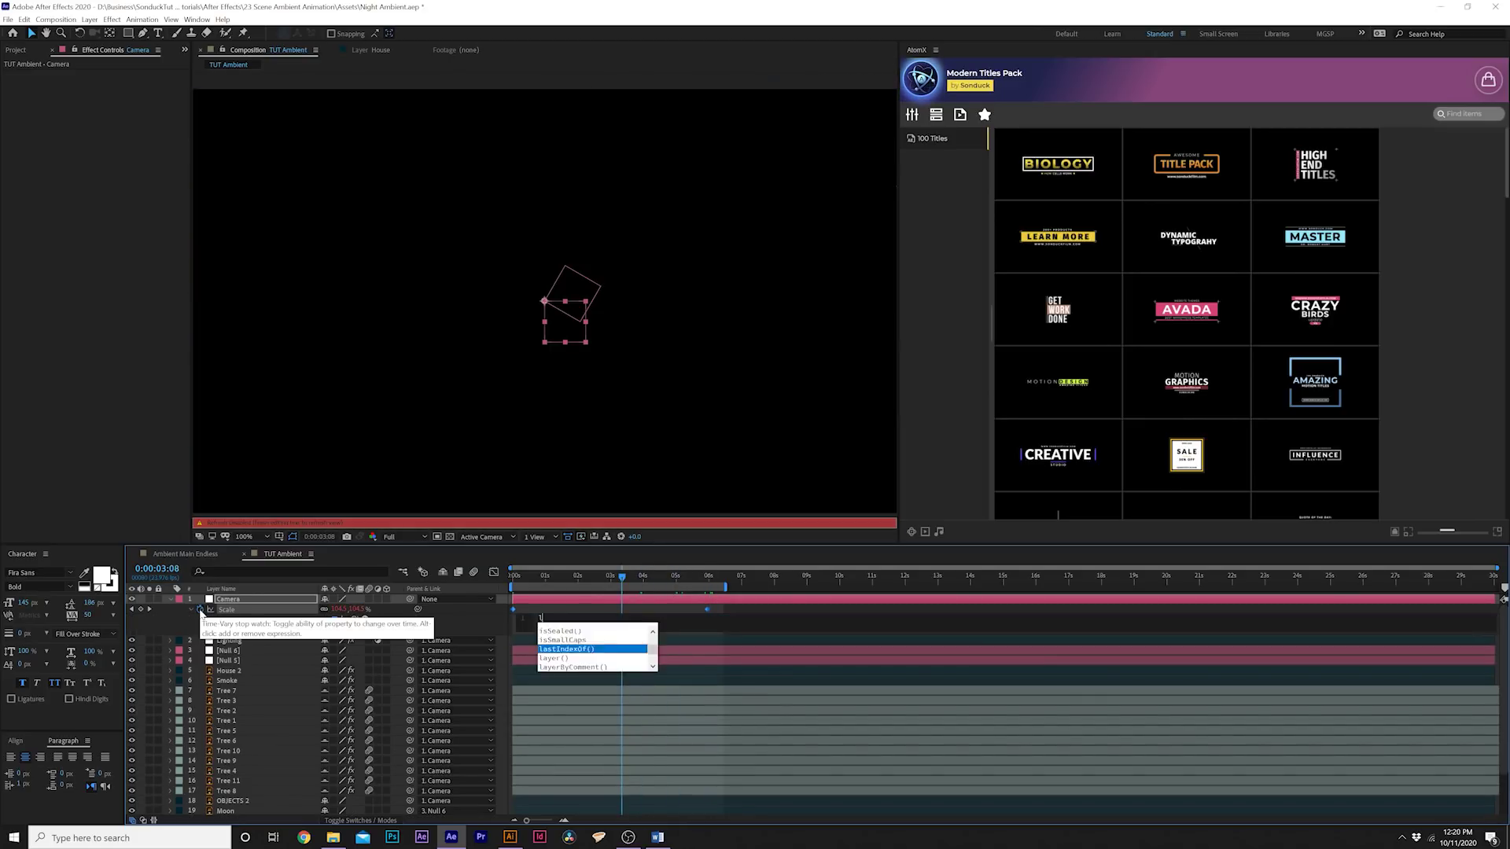
pyautogui.write('oopOut("pingpong")')
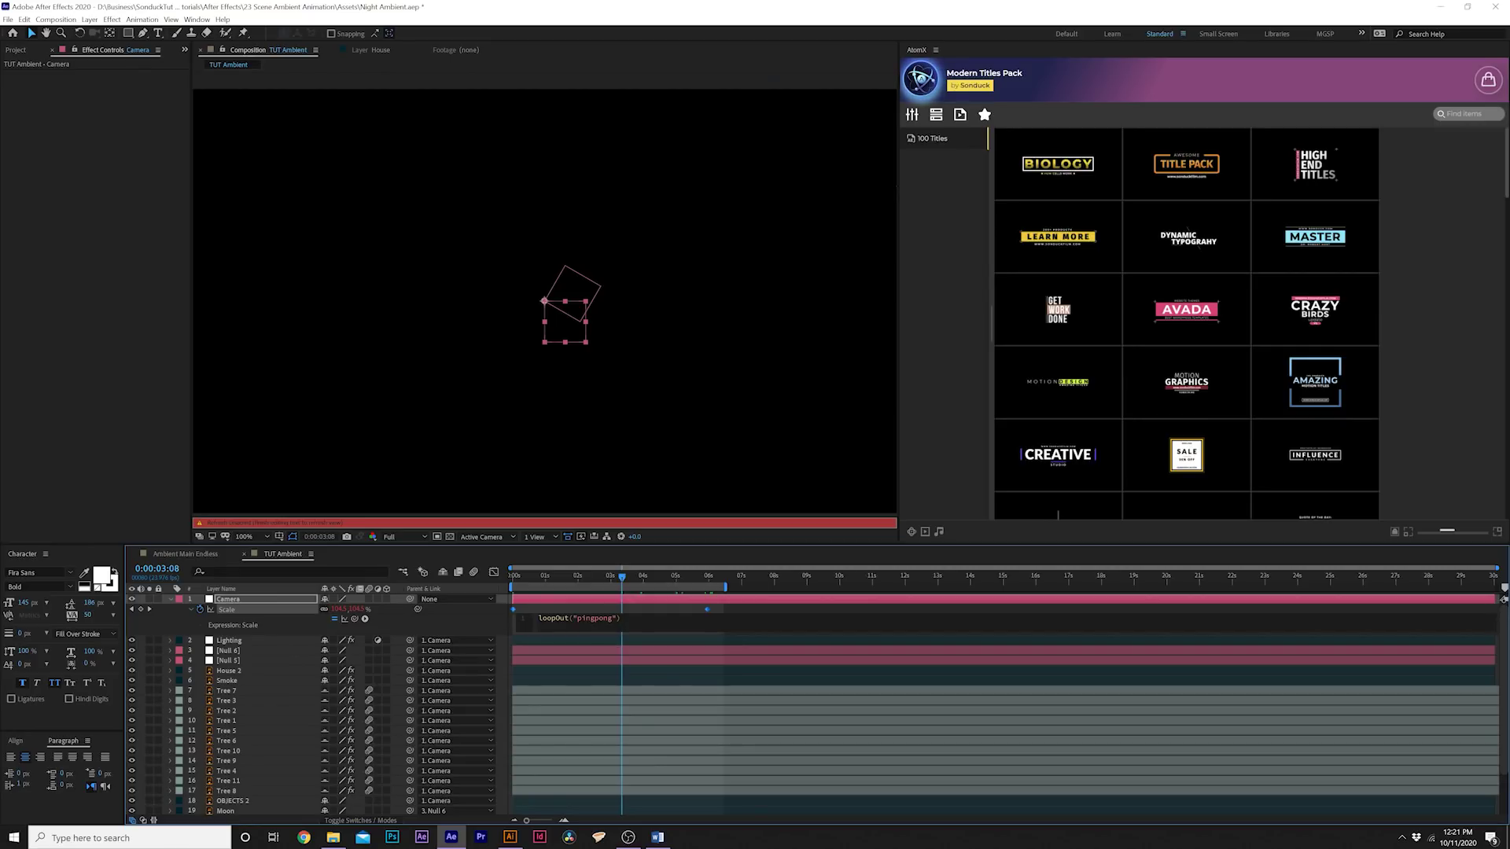
pyautogui.moveTo(773, 606); pyautogui.dragTo(454, 613)
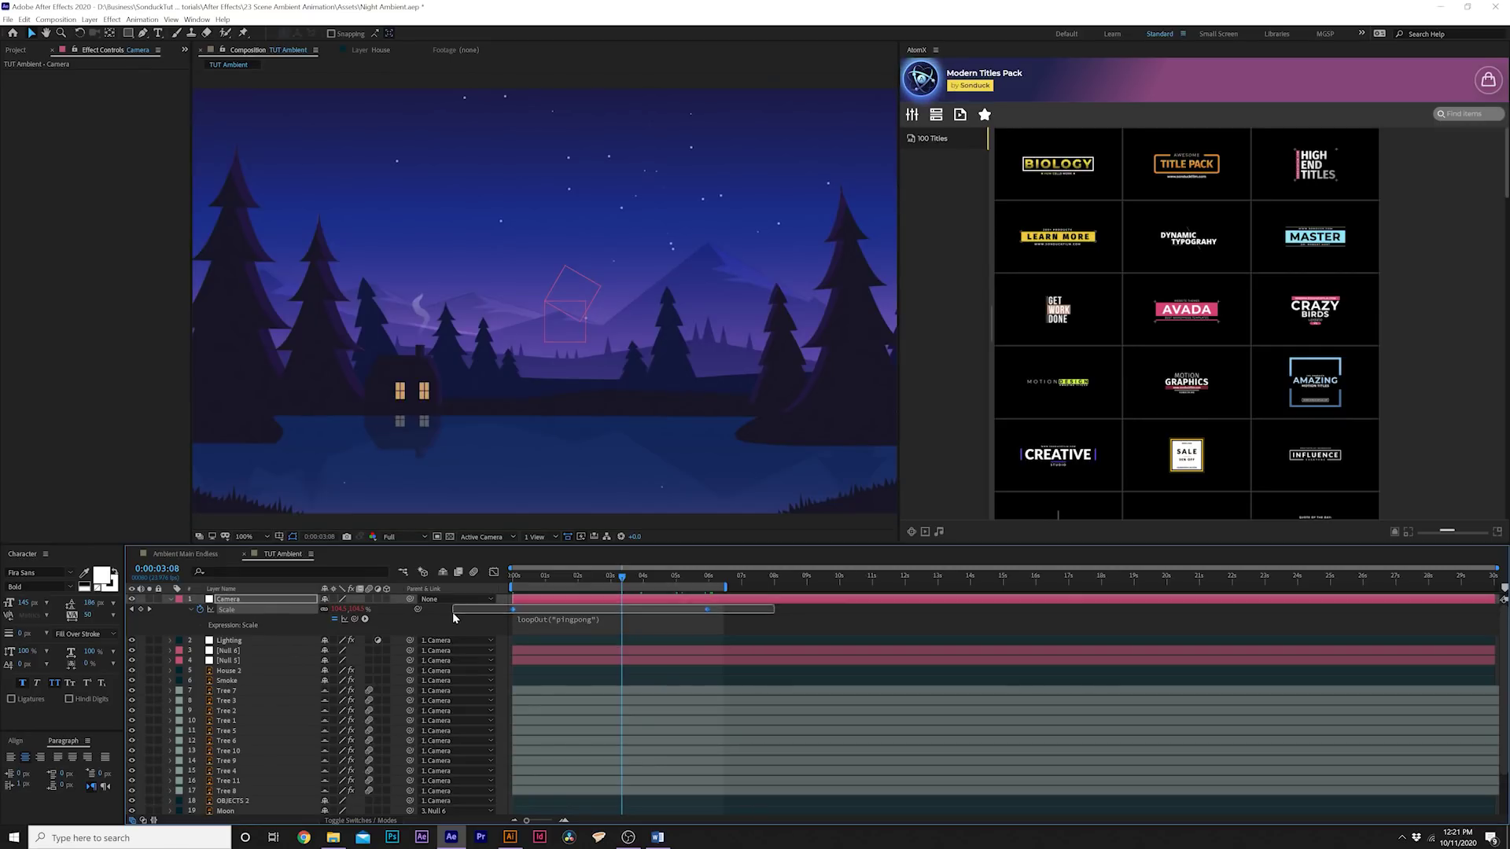
# - Preview the looping push-in from the start of the timeline
pyautogui.moveTo(530, 578); pyautogui.dragTo(841, 617)
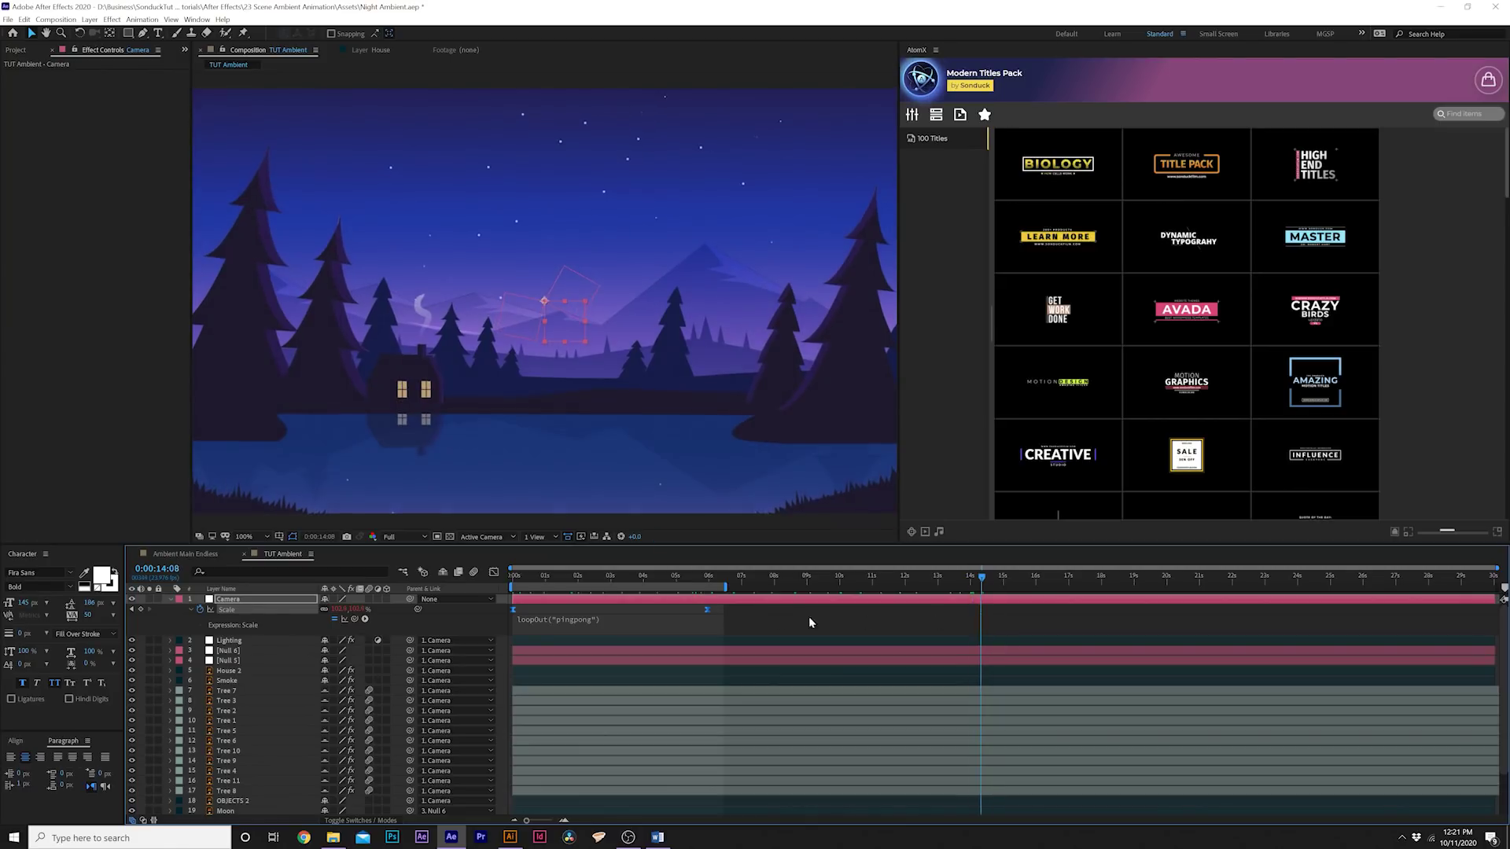
pyautogui.press('space')
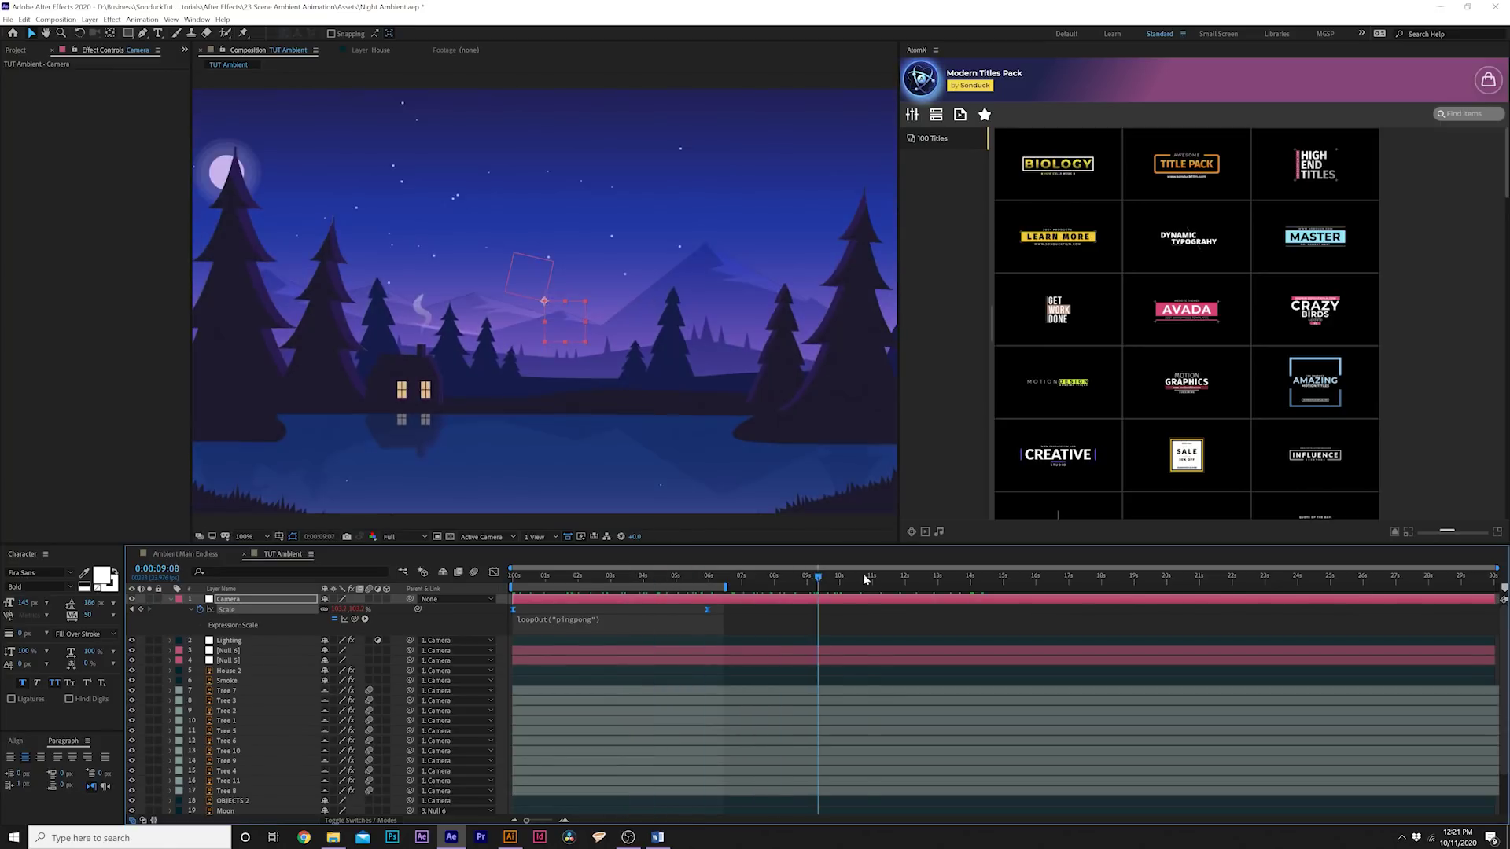
pyautogui.click(928, 578)
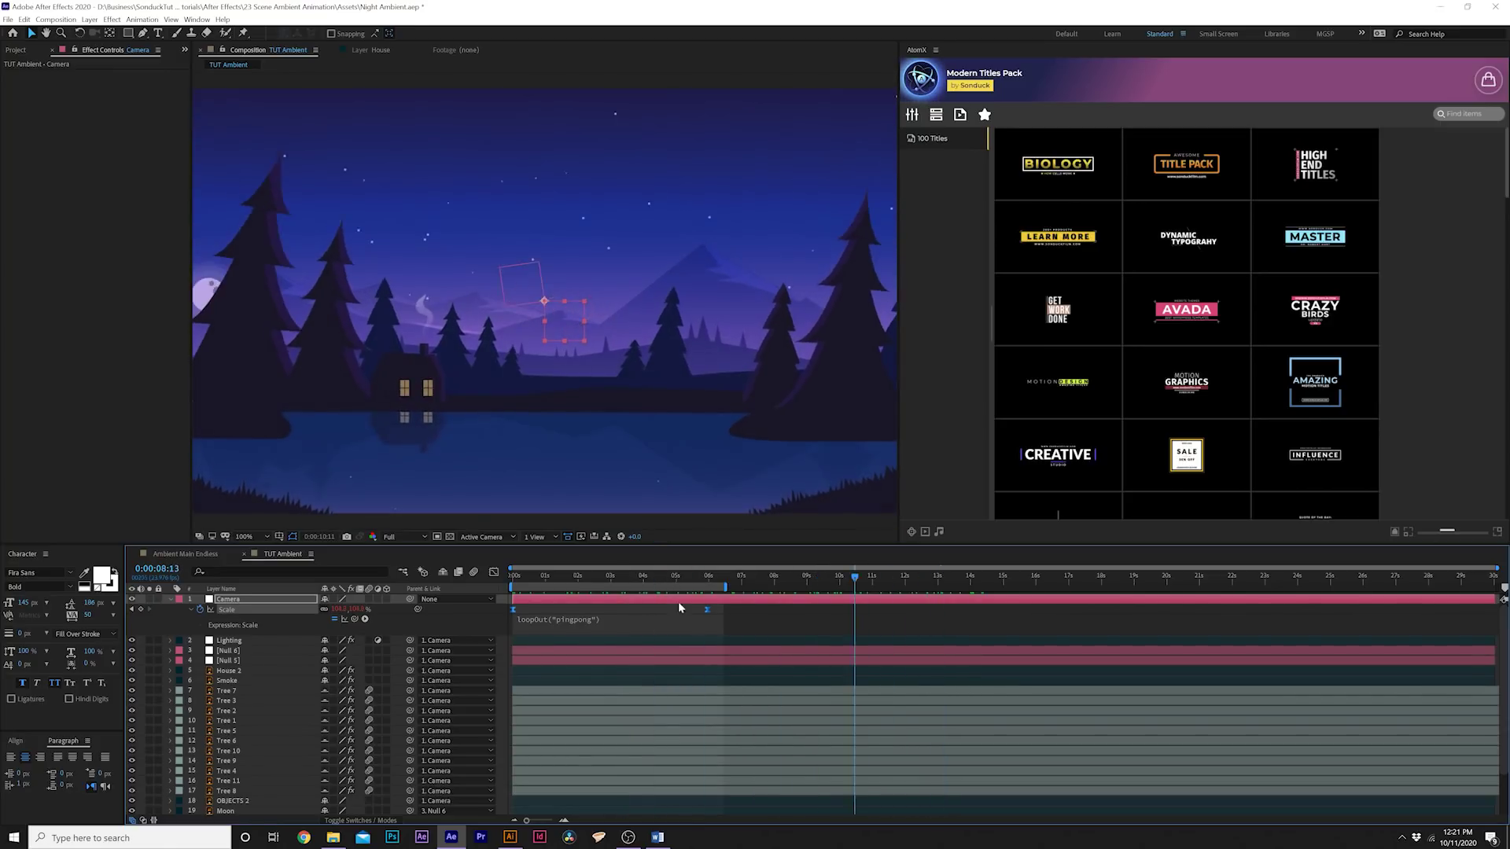